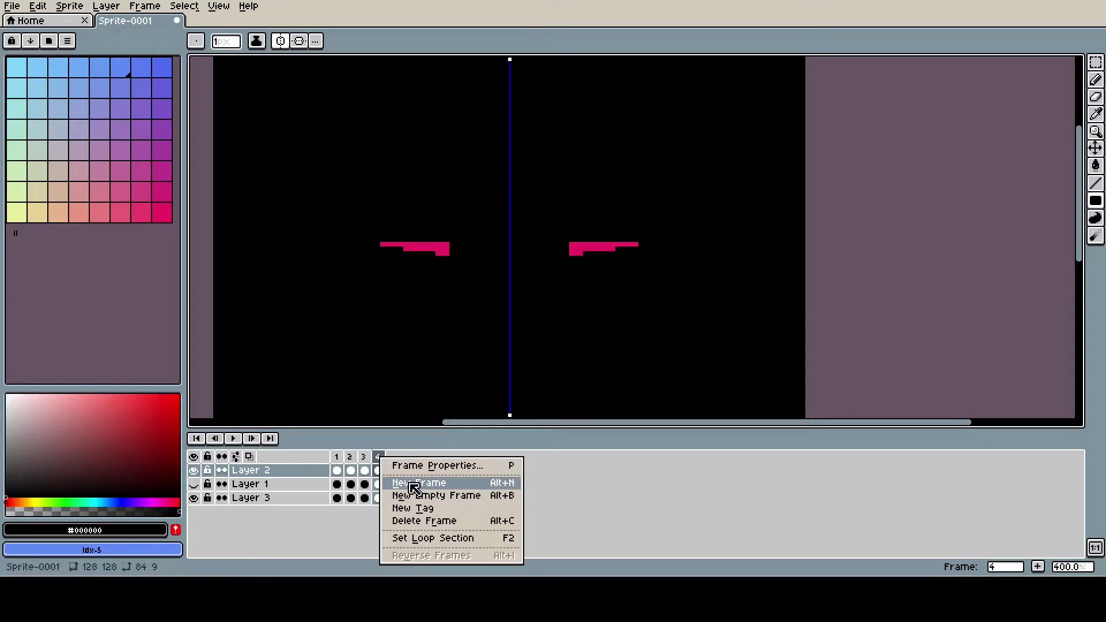
Add a new frame after frame 4 with the red eyes removed and play the animation with Layer 1 visible
click(406, 493)
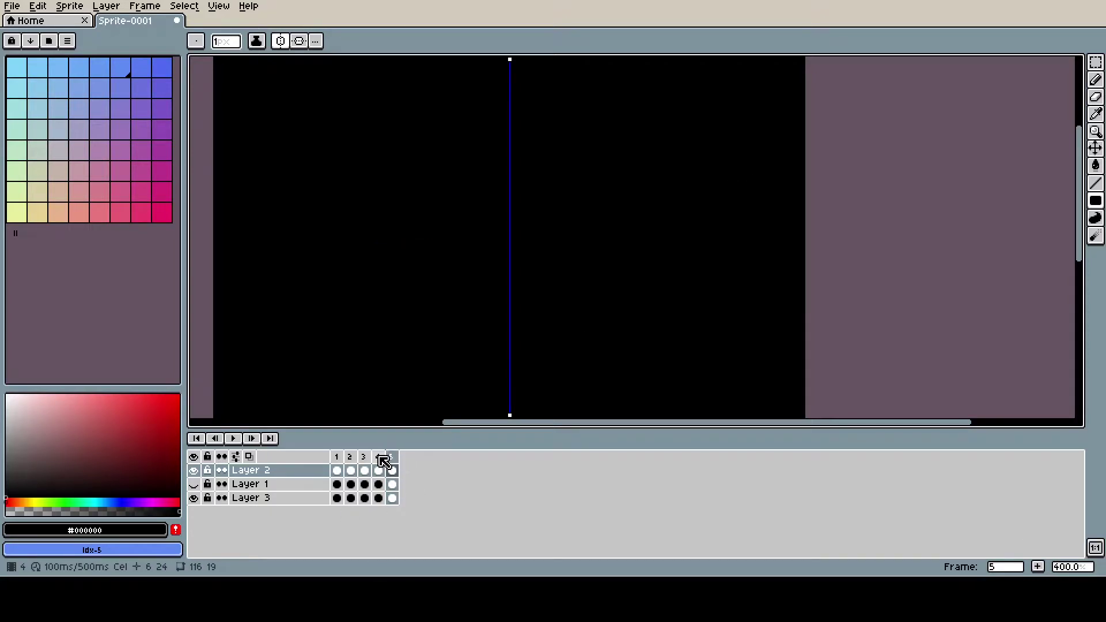
click(235, 439)
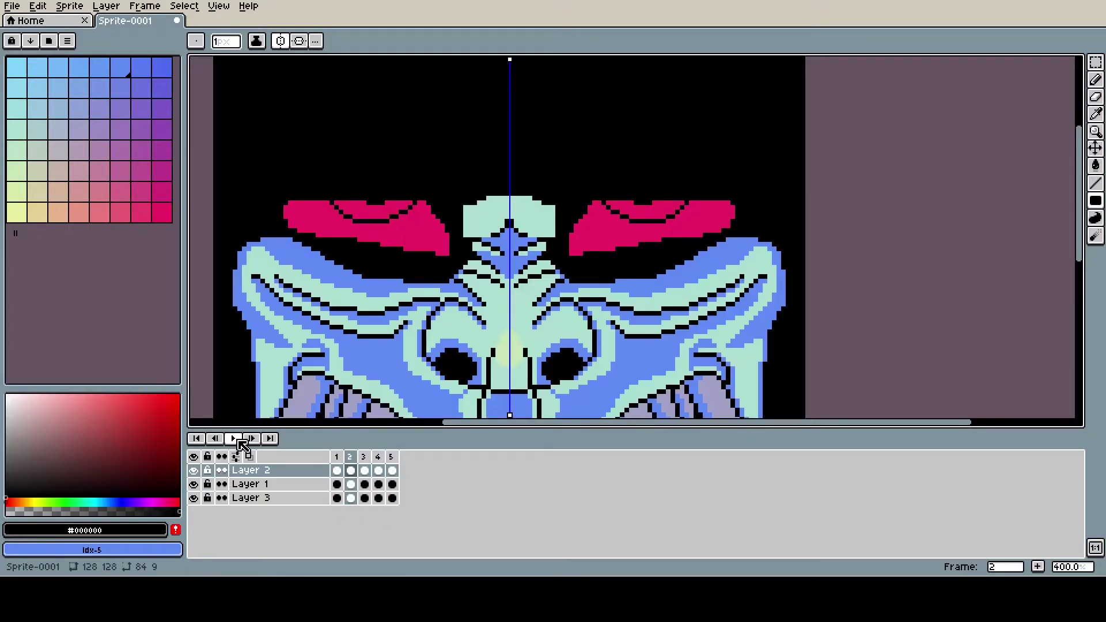
scroll(268, 394, down, 2)
scroll(311, 368, up, 1)
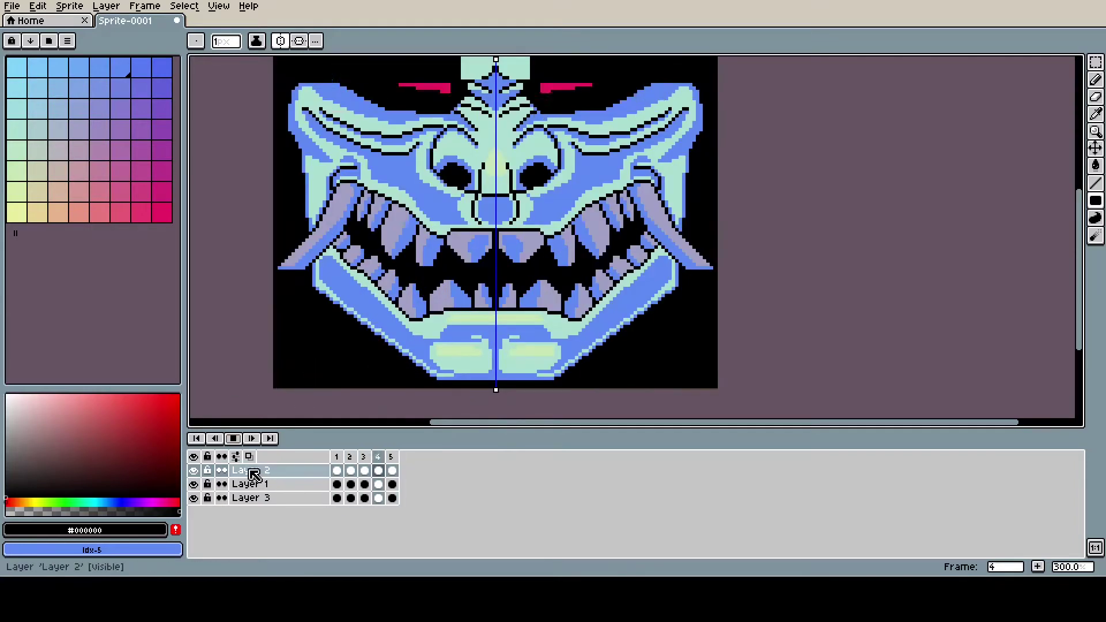
Stop playback and move Layer 2 below Layer 1 in the layer stack
click(233, 439)
click(249, 472)
drag(251, 474, 261, 488)
scroll(427, 323, down, 1)
scroll(432, 317, up, 2)
Play back the animation with the whole mask in view to check the reordered layers
click(231, 439)
scroll(424, 239, down, 3)
scroll(403, 224, up, 2)
scroll(435, 178, down, 1)
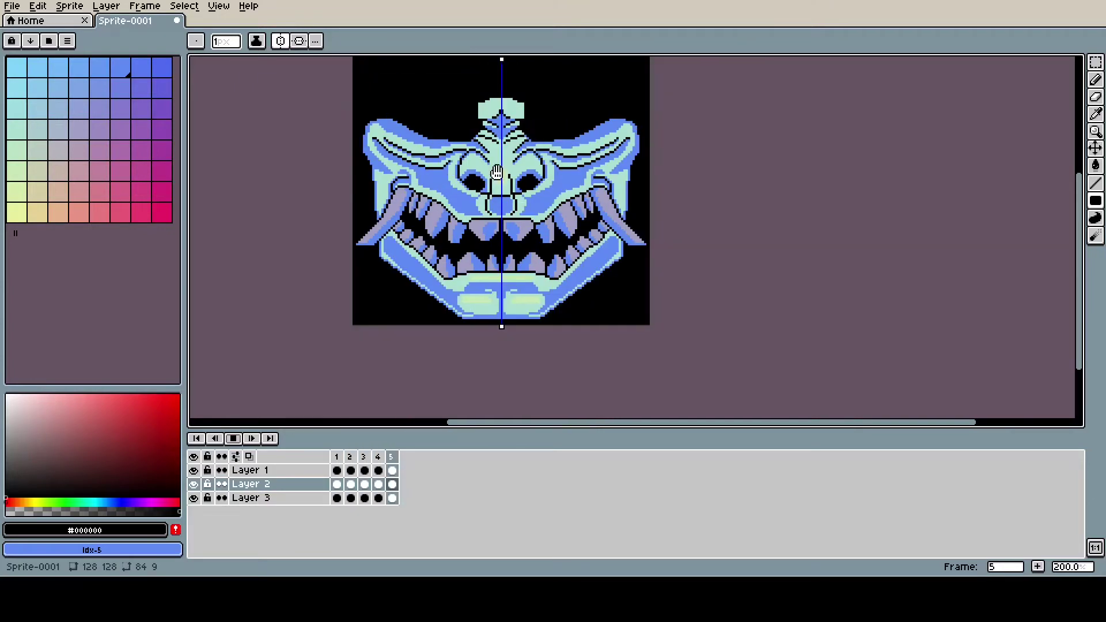
drag(1078, 236, 1077, 211)
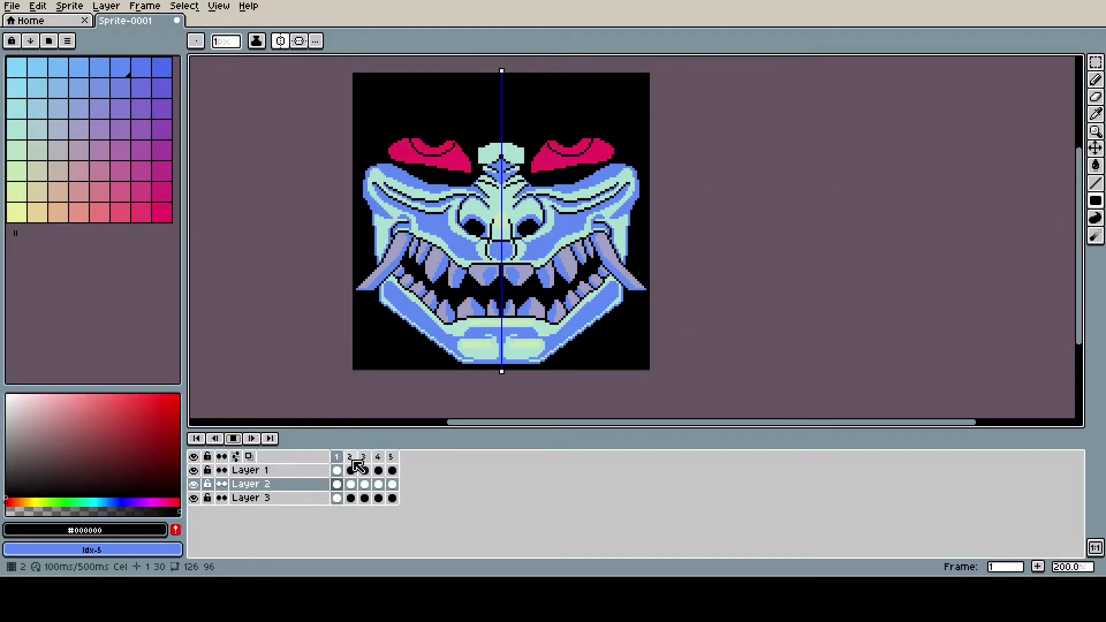
Stop playback and set the duration of frame 1 to 10 milliseconds
click(233, 439)
click(337, 458)
double_click(338, 459)
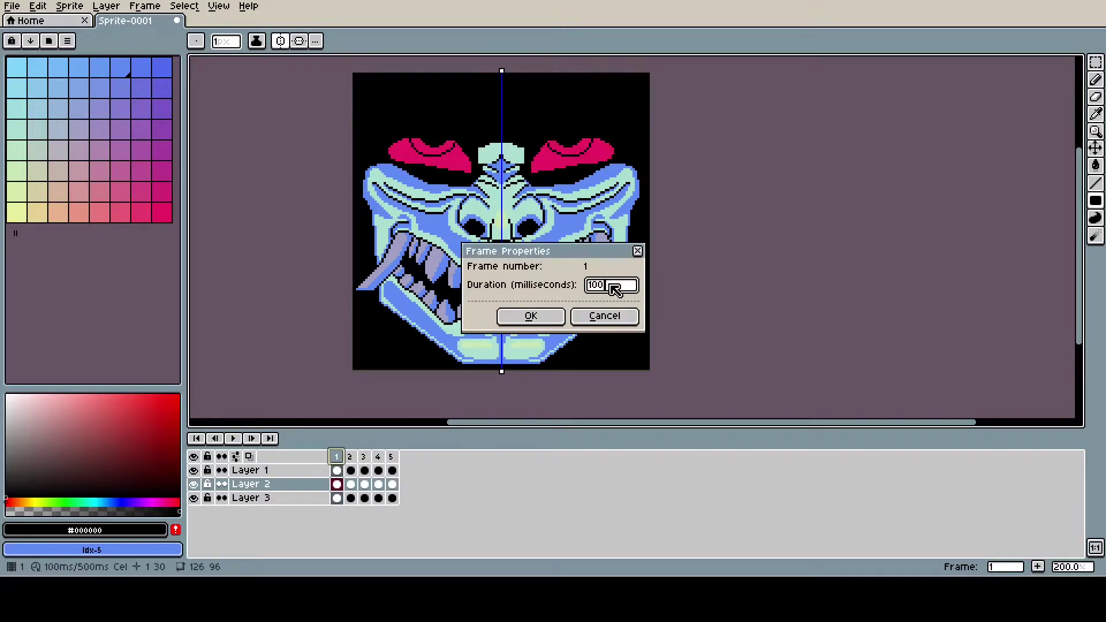
text(10)
click(541, 322)
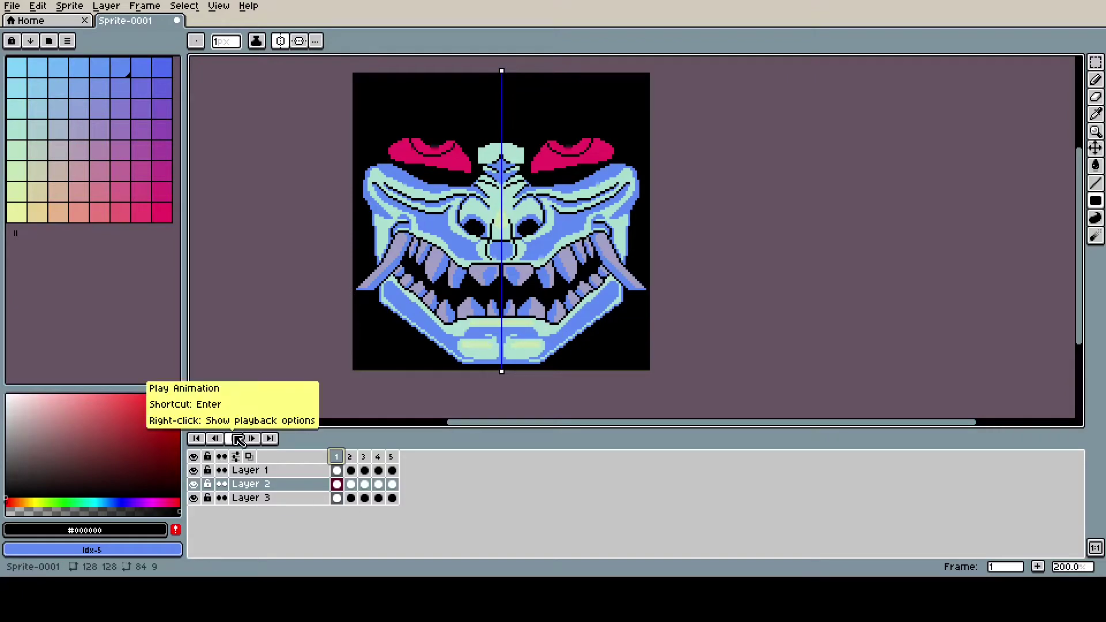
Preview the new timing and restore frame 1's duration to 100 milliseconds
click(233, 439)
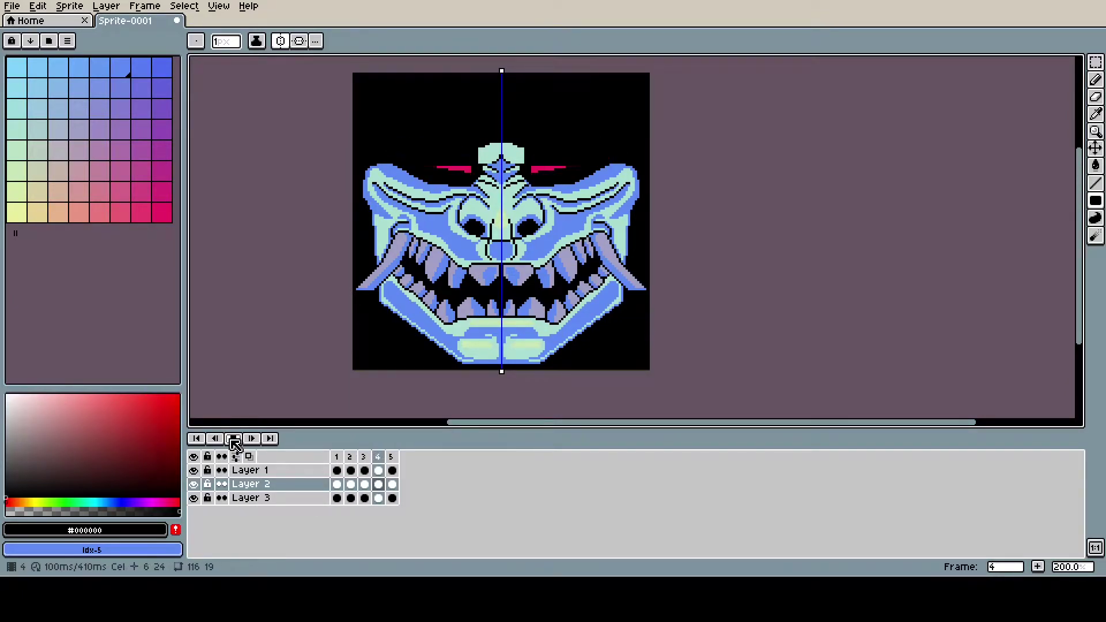
double_click(336, 457)
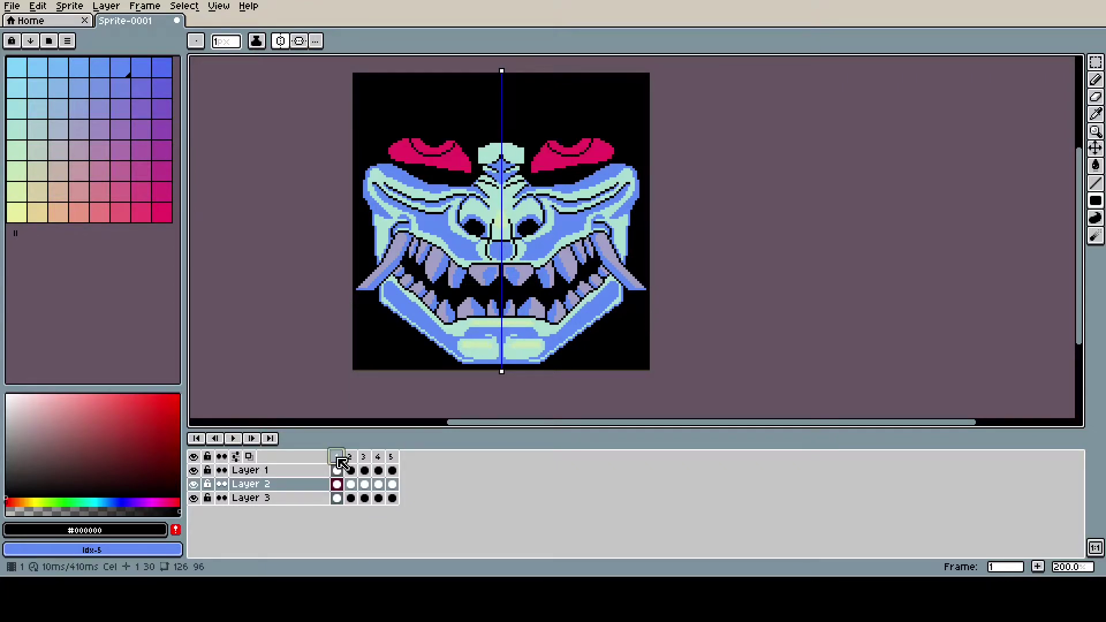
key(Return)
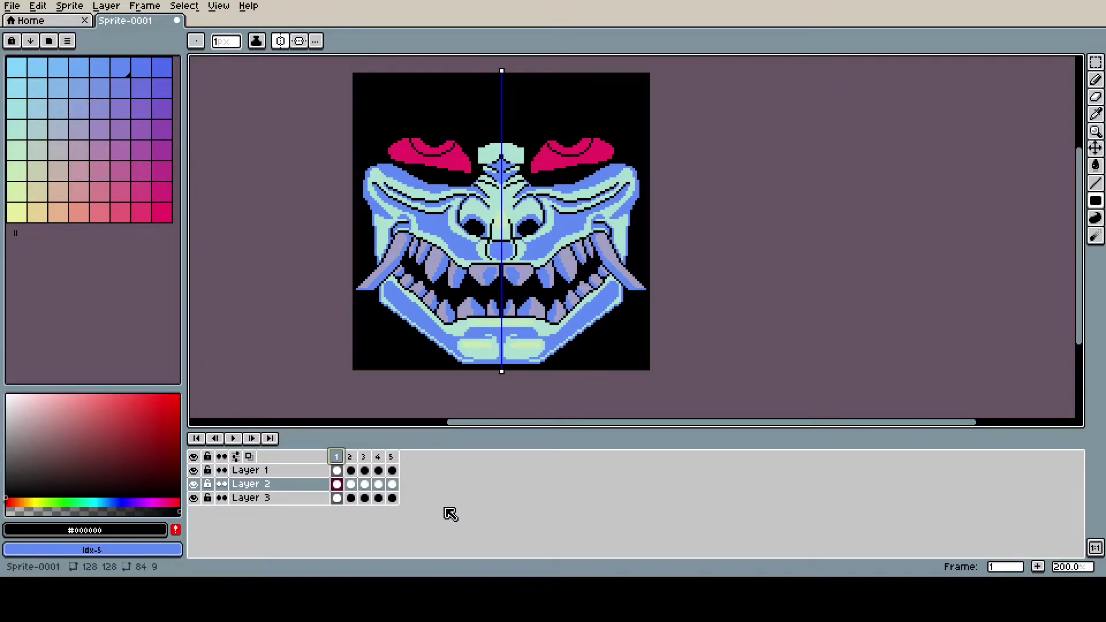
Reverse the order of frames 1 to 5
click(392, 499)
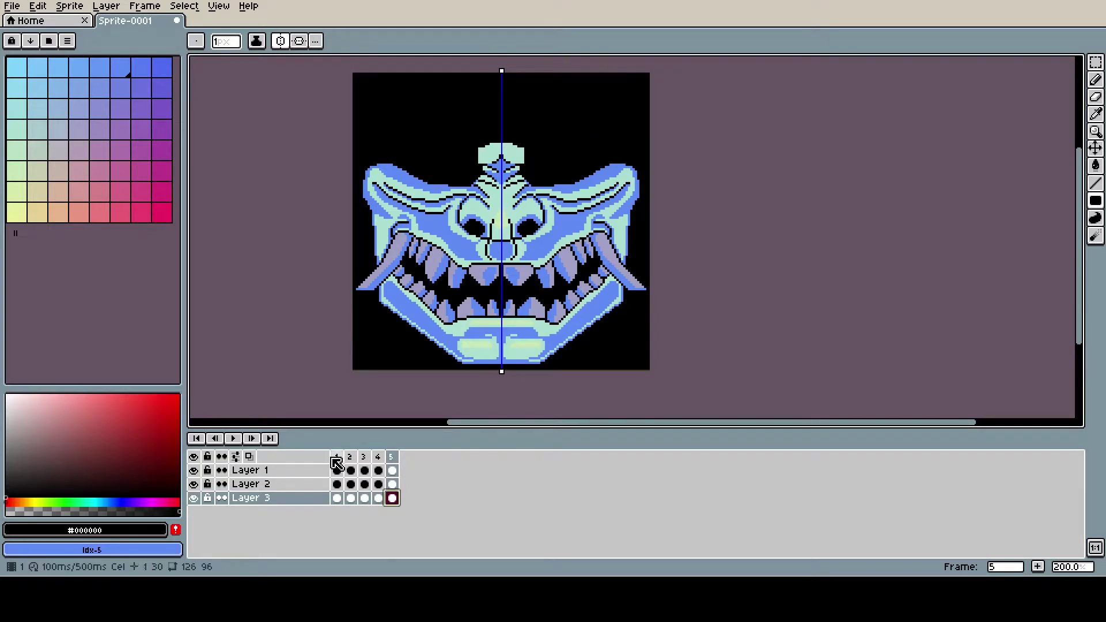
drag(336, 461, 405, 520)
right_click(383, 459)
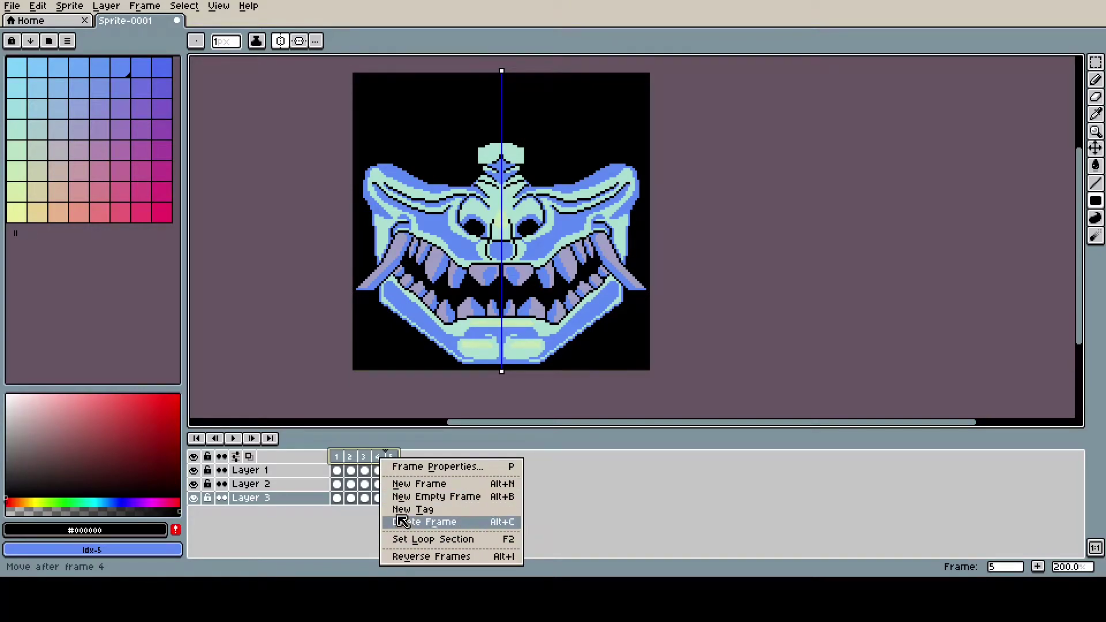
click(367, 455)
right_click(385, 459)
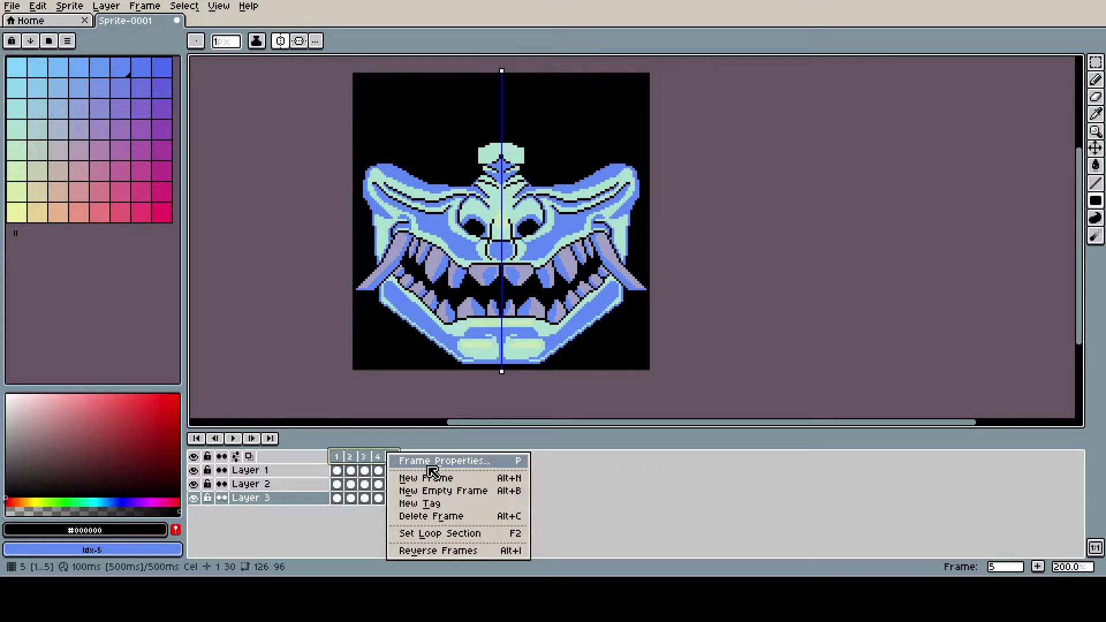
click(496, 551)
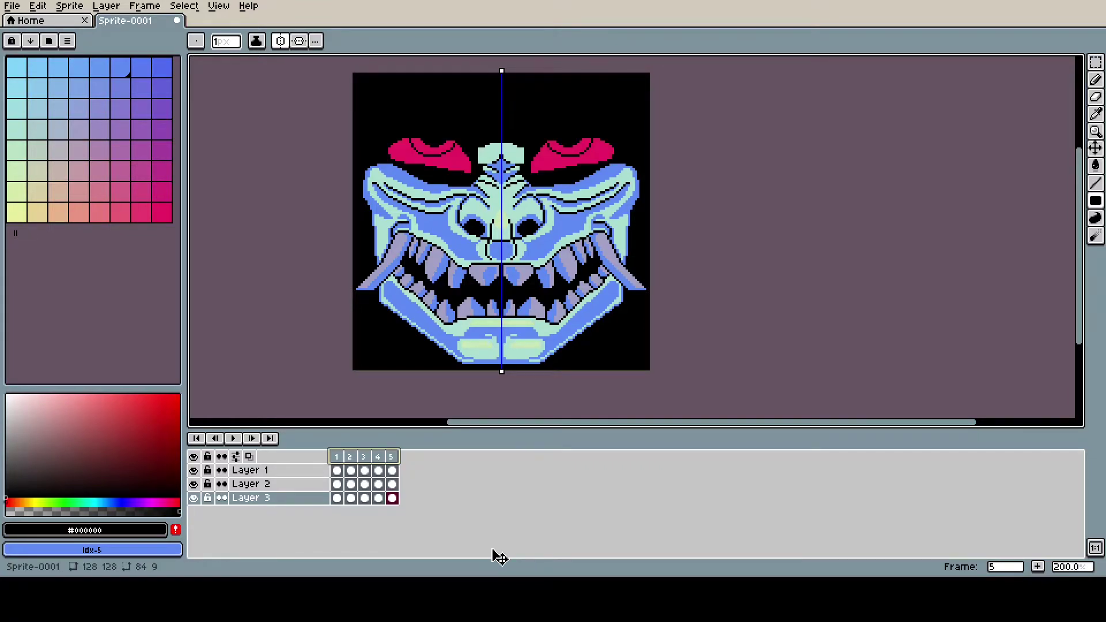
Play the reversed animation and undo the frame reversal
click(235, 441)
click(236, 441)
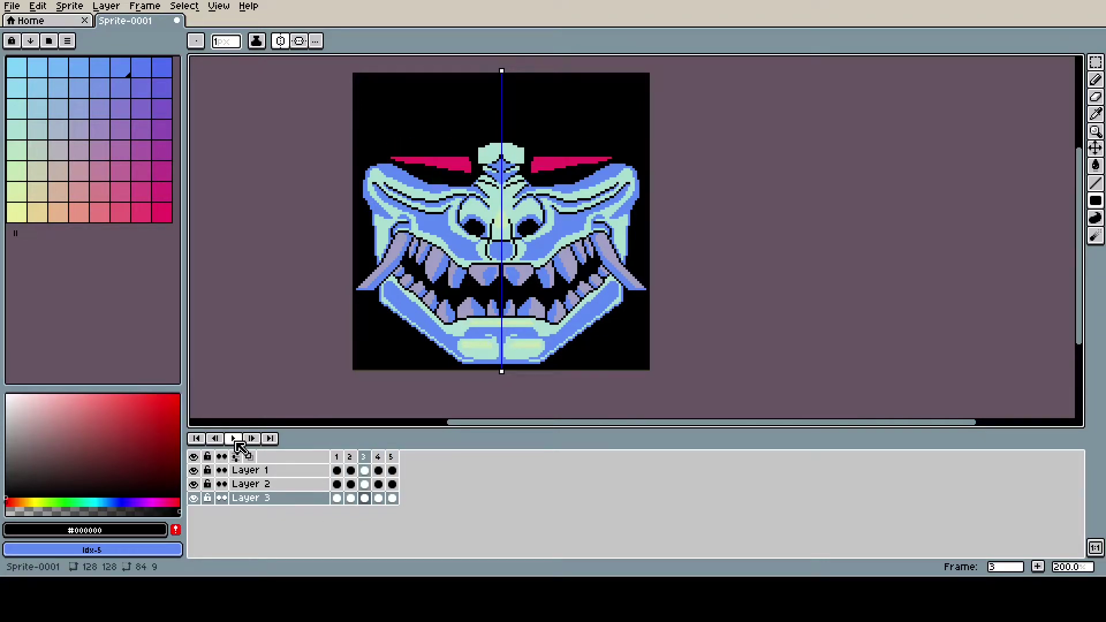
key(ctrl+z)
Duplicate the cels of frames 1 to 5 on all three layers into frames 6 to 10
click(339, 458)
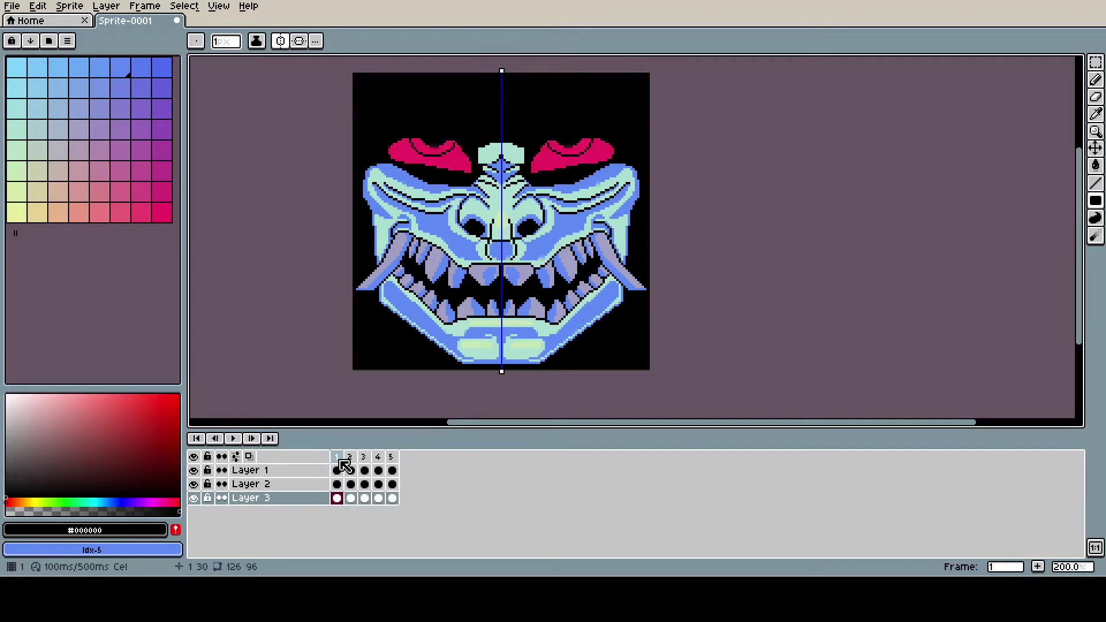
drag(338, 458, 424, 523)
click(338, 471)
right_click(371, 482)
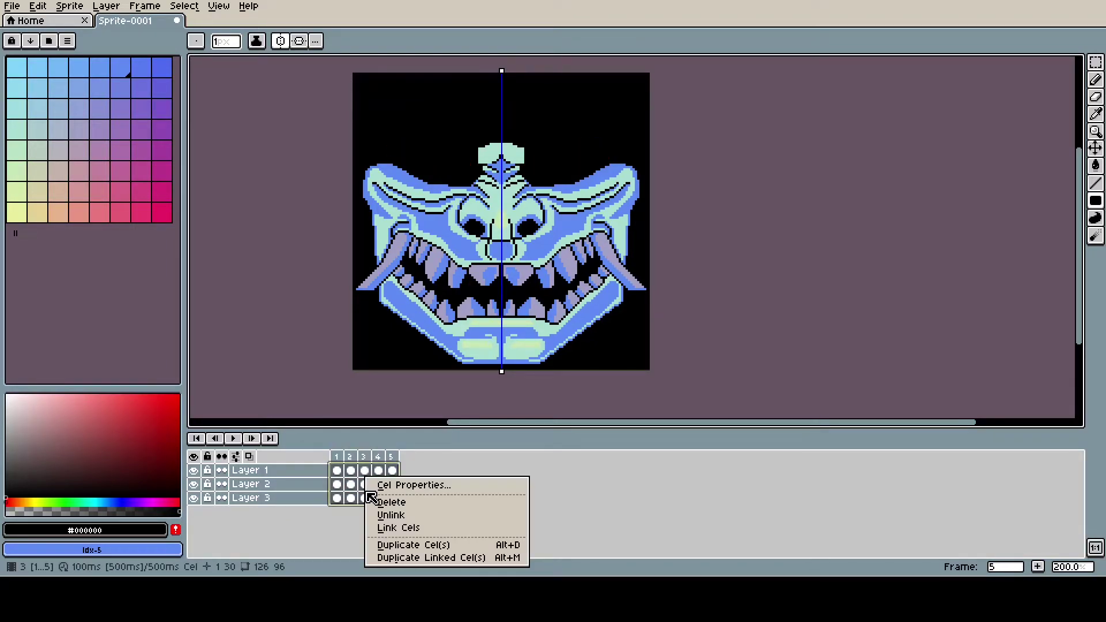
click(385, 545)
Reverse the order of the duplicated frames 6 to 10 and play the animation
right_click(420, 483)
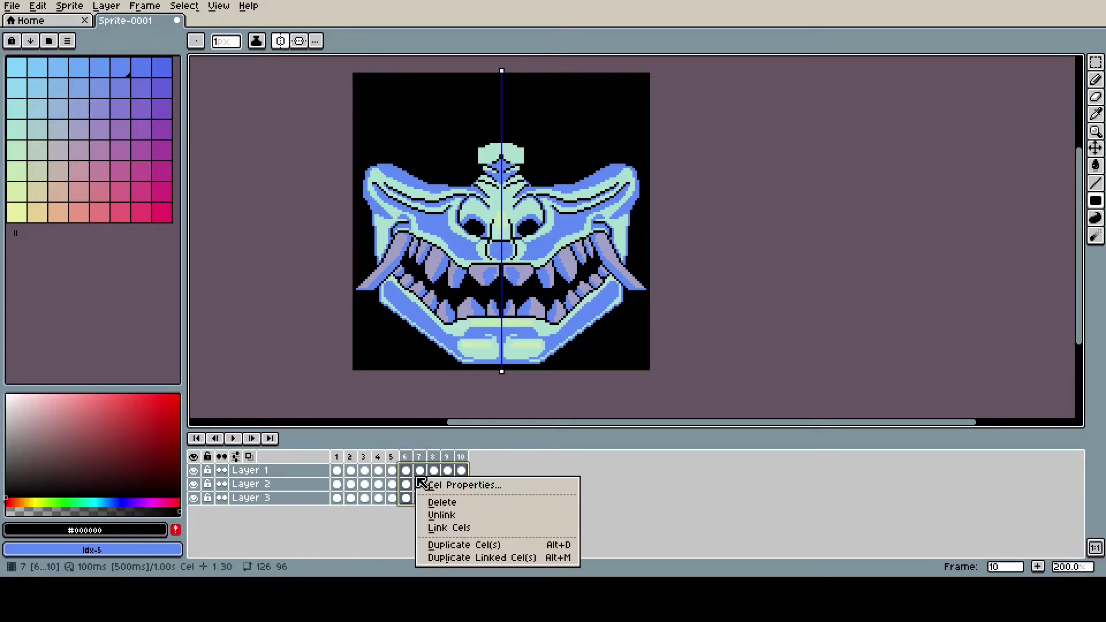
click(436, 459)
drag(406, 456, 483, 513)
right_click(455, 459)
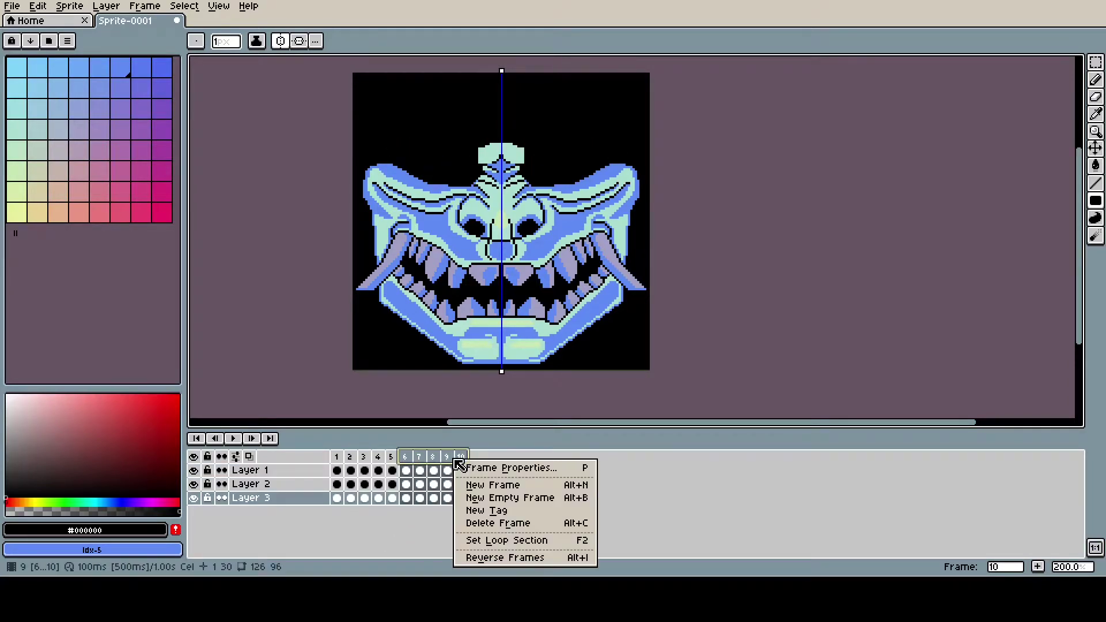
click(525, 545)
click(233, 439)
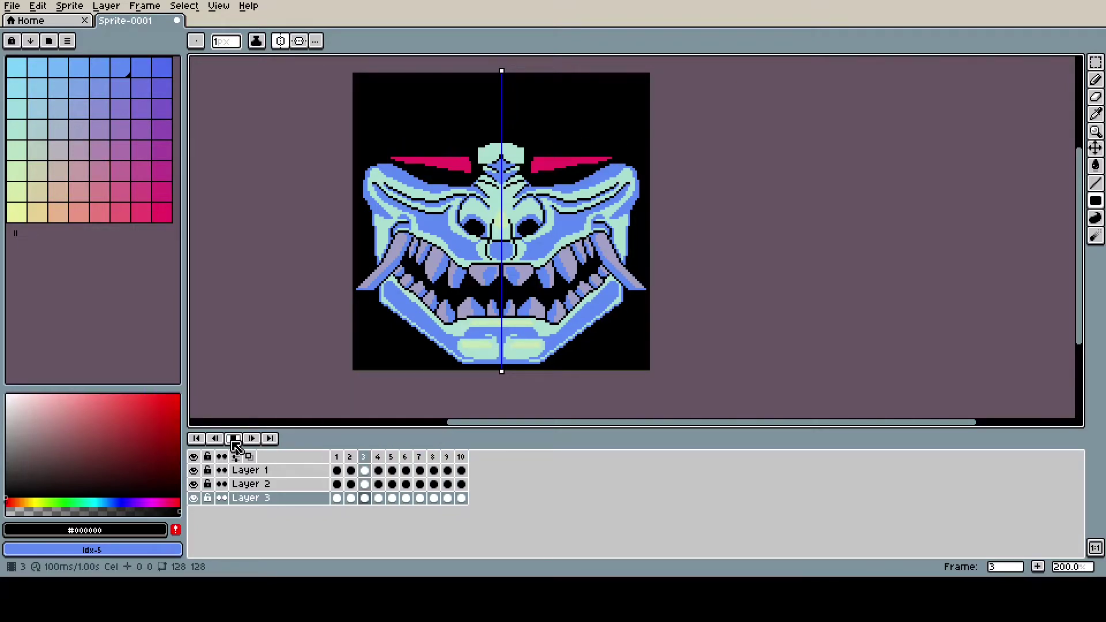
drag(336, 456, 461, 467)
right_click(426, 457)
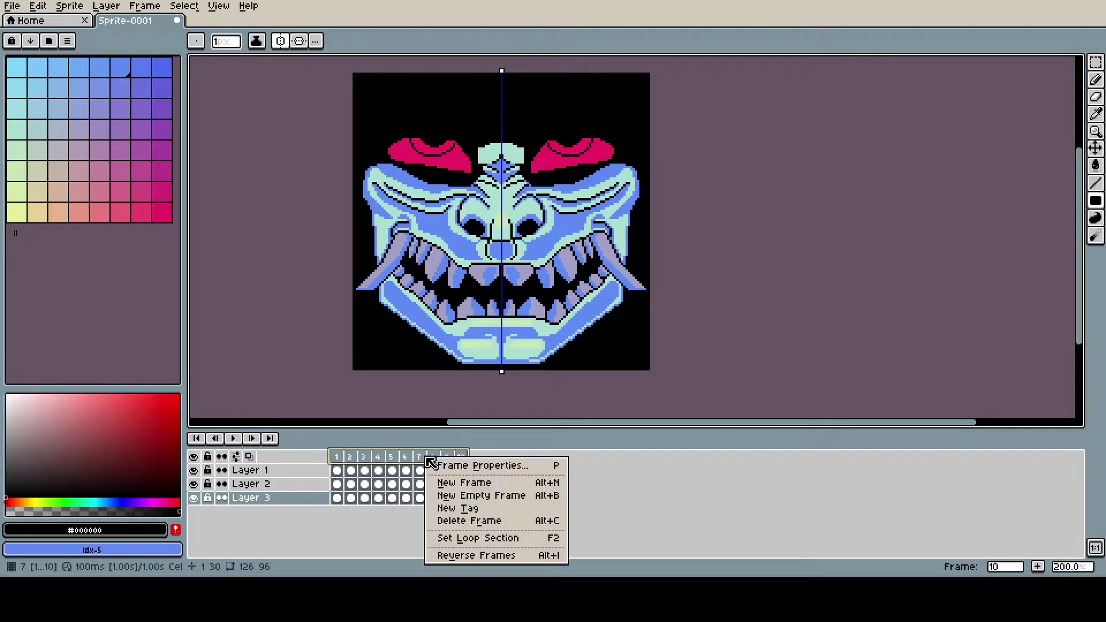
click(409, 456)
drag(340, 459, 460, 456)
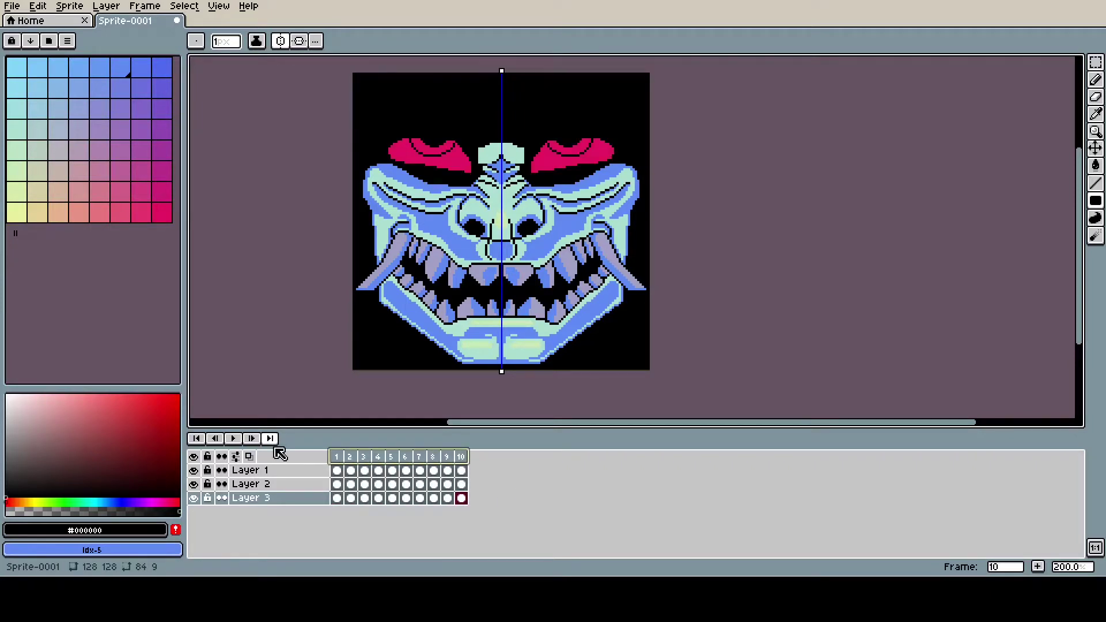
right_click(358, 461)
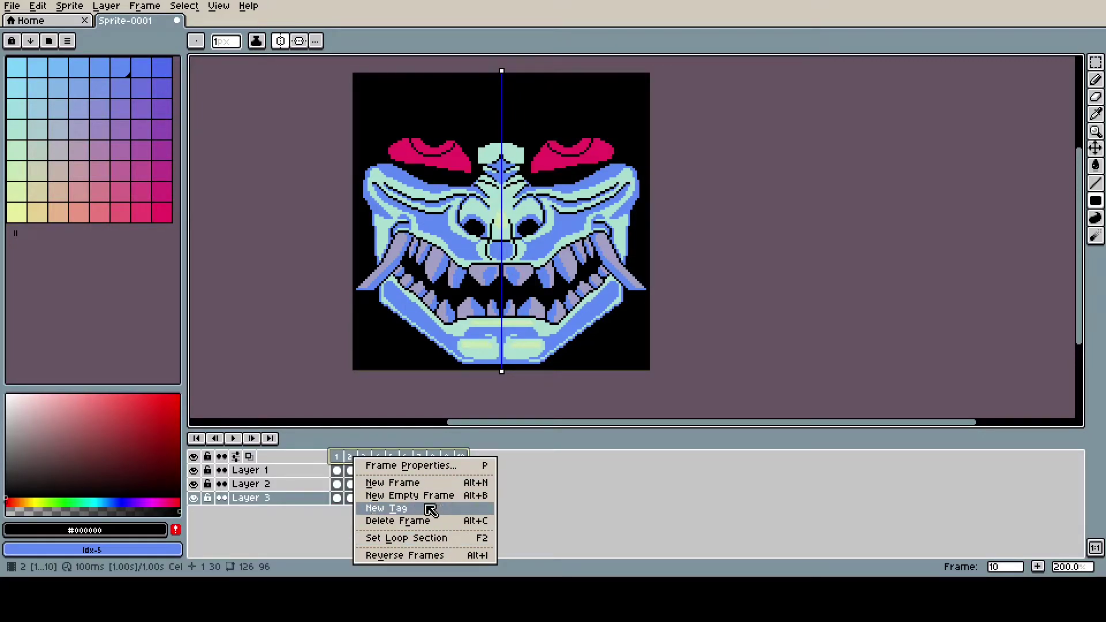
click(556, 503)
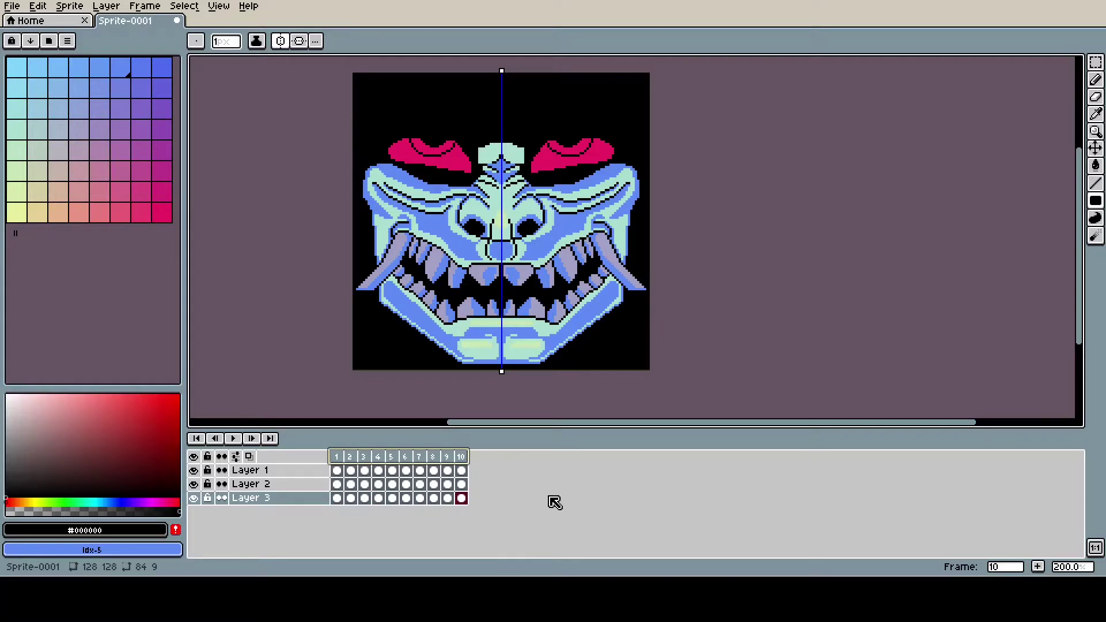
Play back the animation and duplicate frame 10's cels on all three layers into frame 11
click(234, 439)
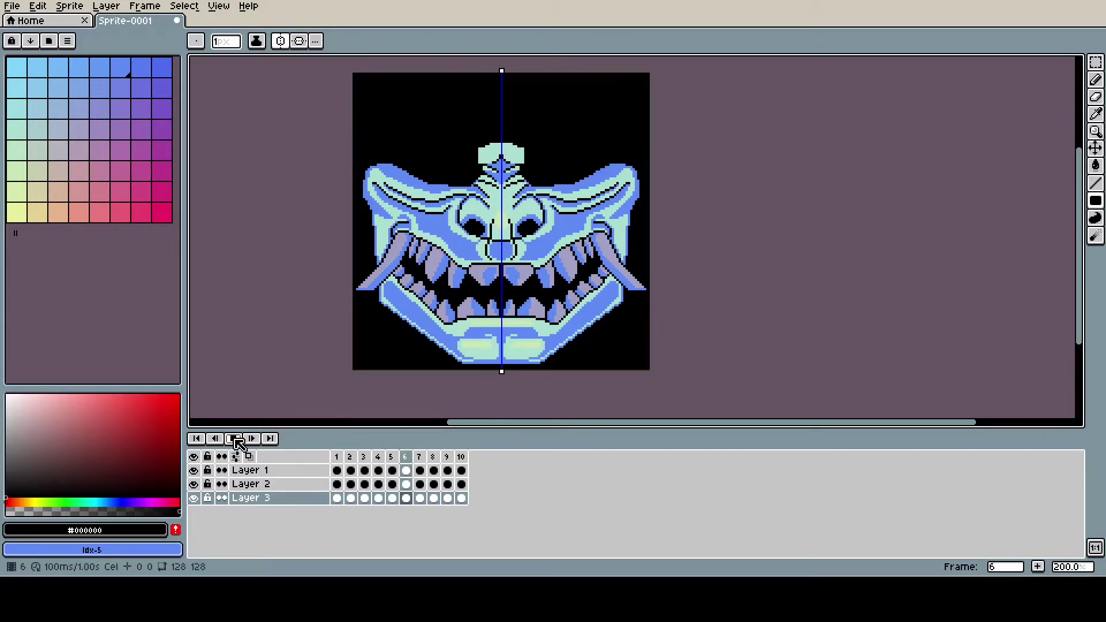
click(236, 440)
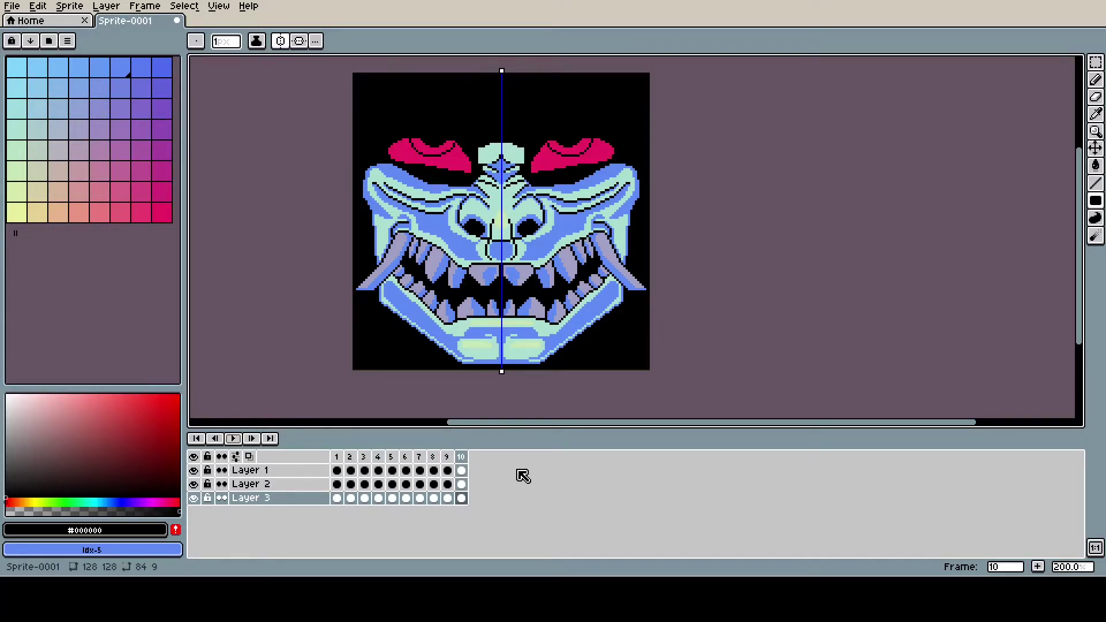
right_click(464, 458)
right_click(462, 455)
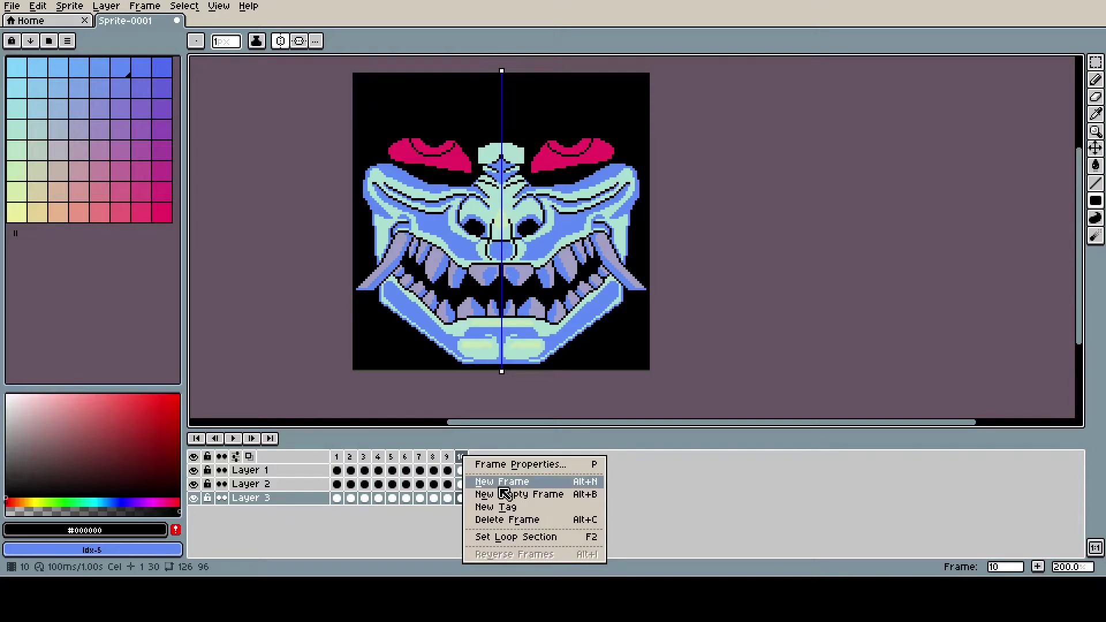
click(459, 471)
drag(460, 471, 481, 499)
right_click(461, 469)
click(527, 550)
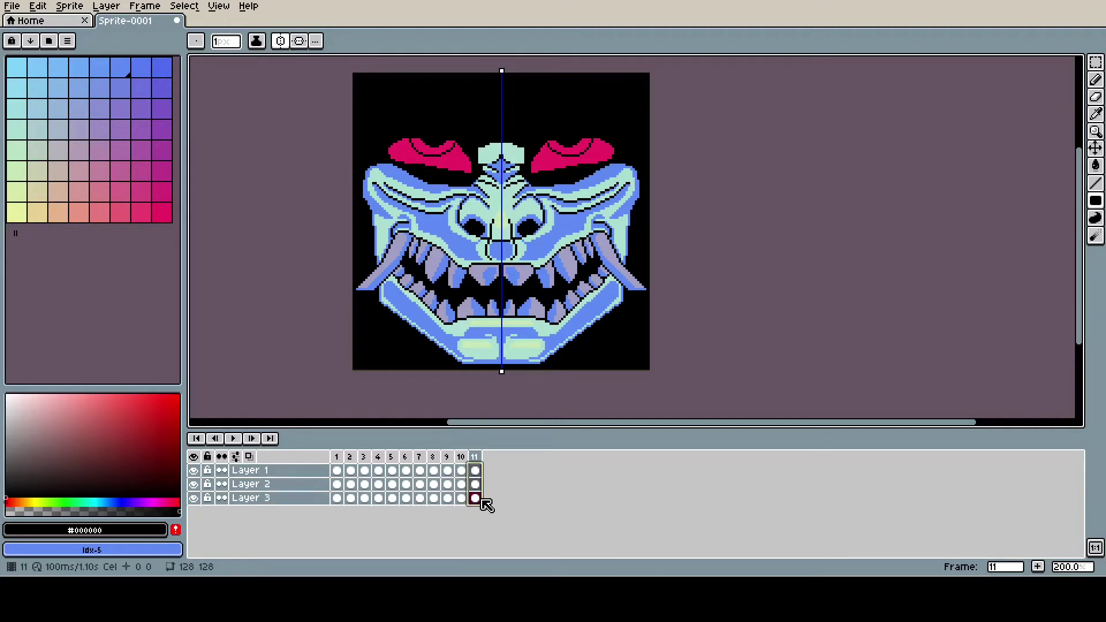
Try Convolution Matrix presets such as drunk-9x9_x and drunk-17x17_x on frame 11 and cancel the filter
click(37, 6)
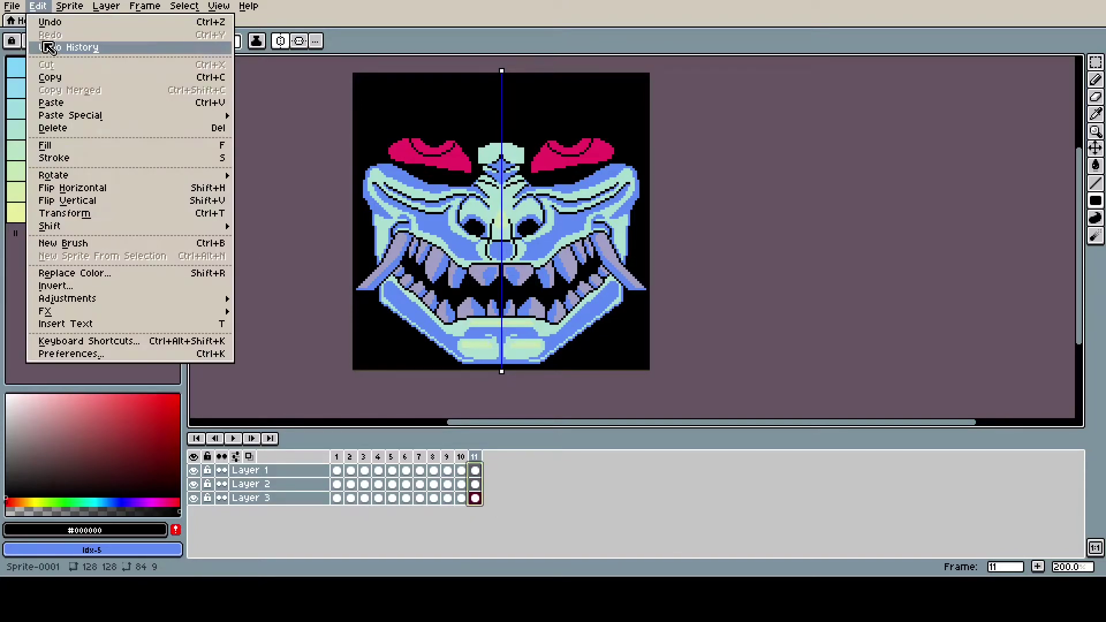
mouse_move(180, 317)
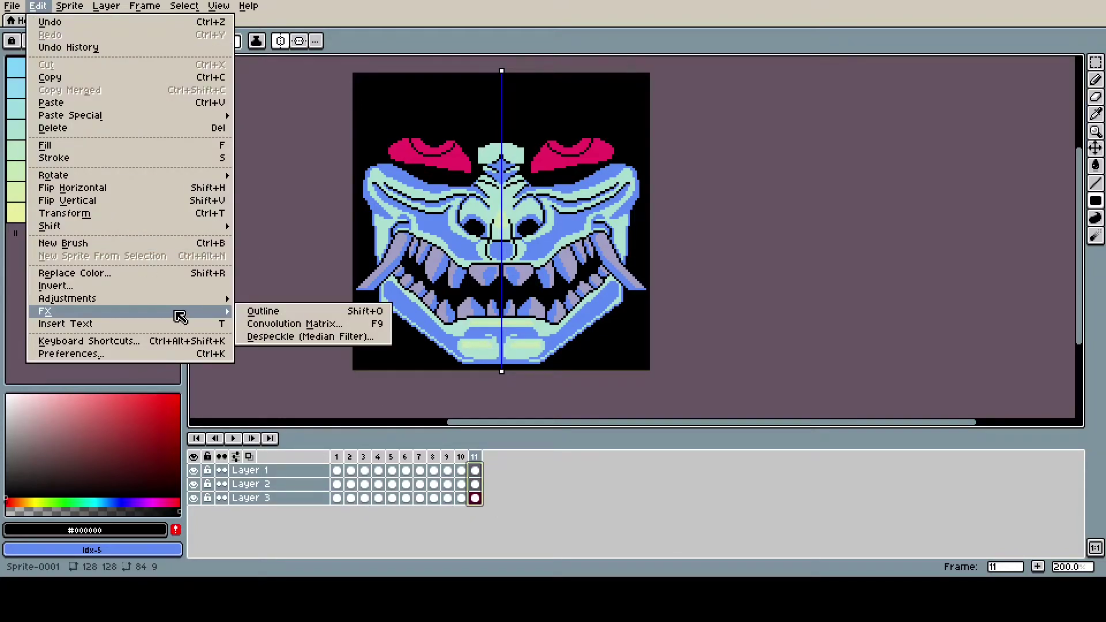
click(276, 324)
click(163, 311)
scroll(162, 315, up, 1)
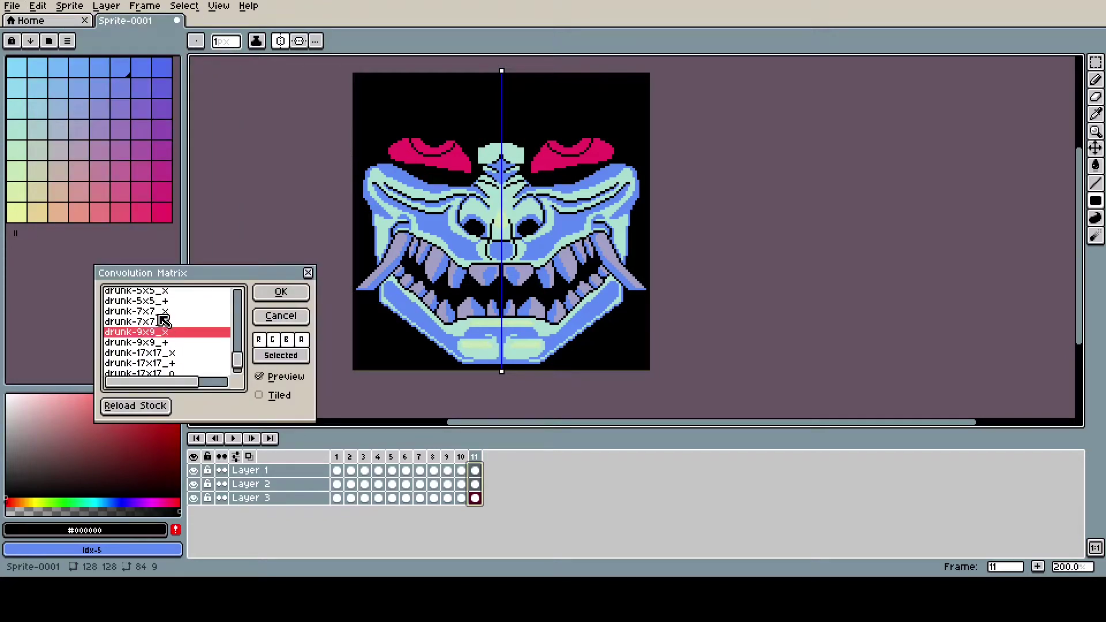
click(160, 301)
scroll(161, 305, down, 1)
click(168, 329)
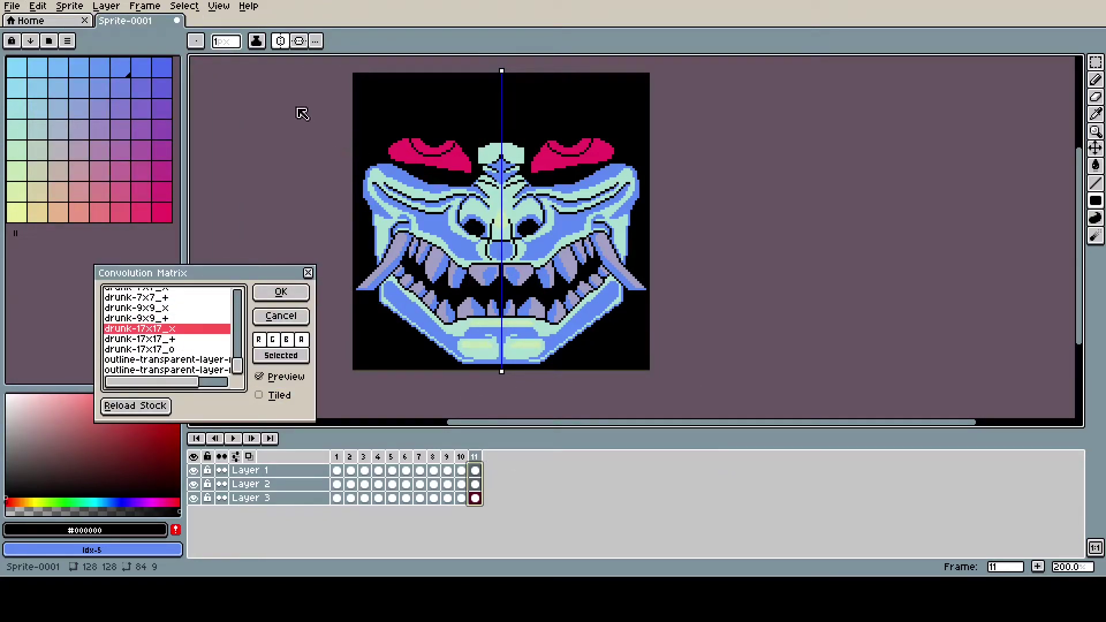
click(273, 315)
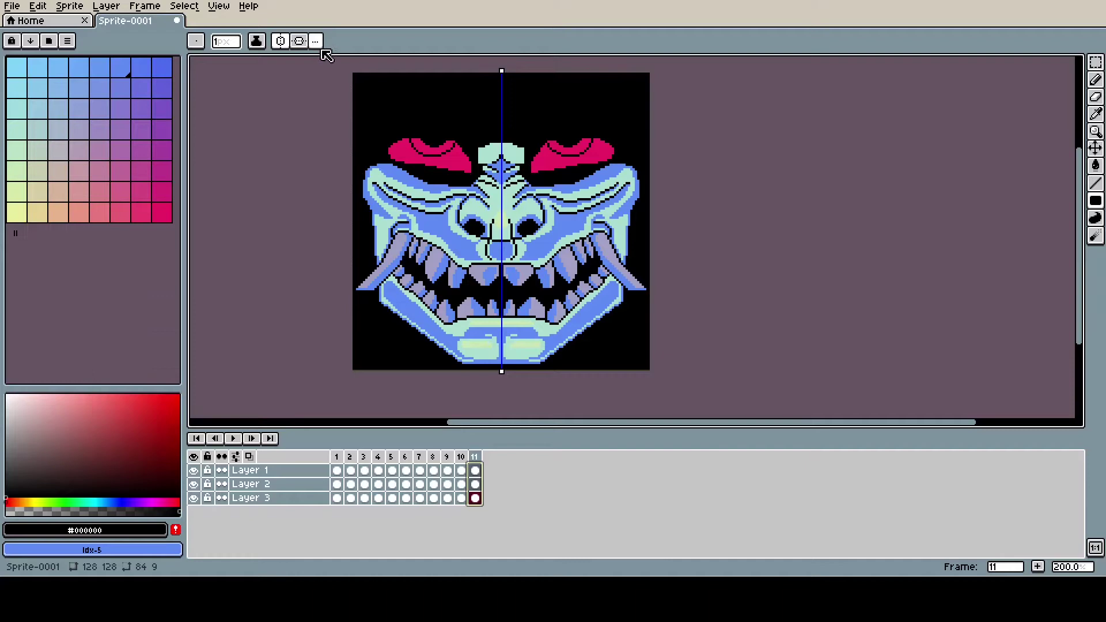
click(1101, 62)
key(ctrl+a)
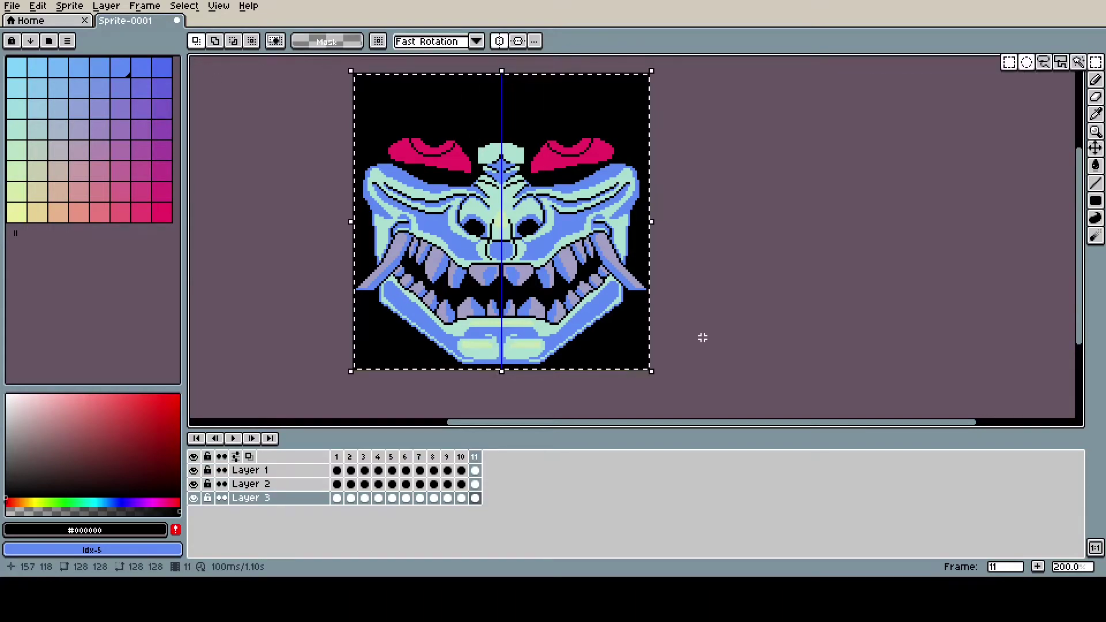
click(36, 7)
mouse_move(202, 312)
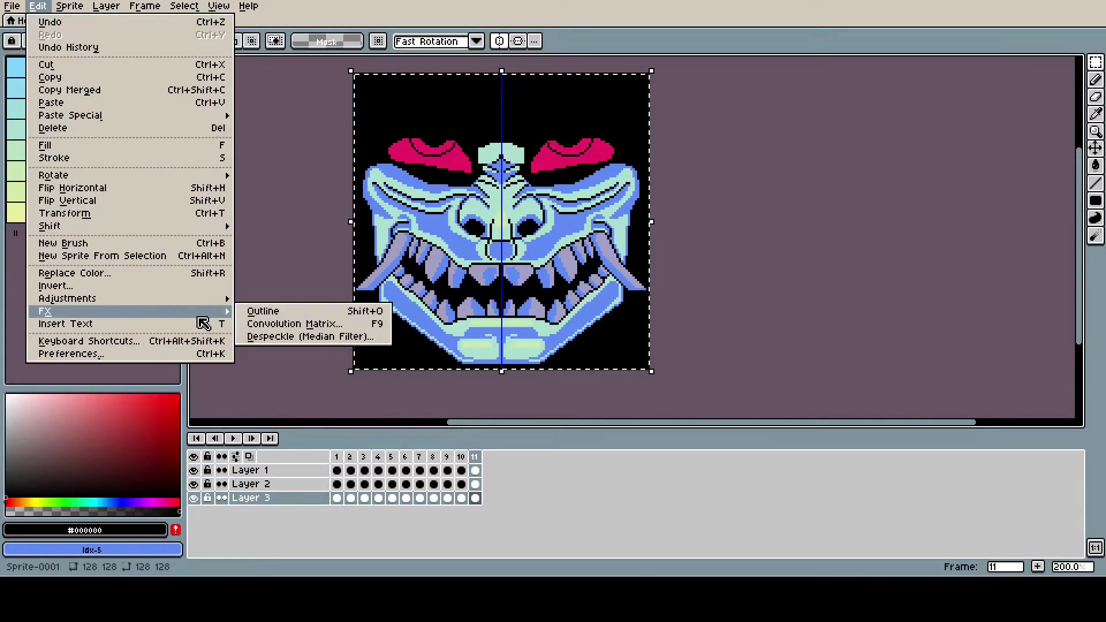
click(282, 323)
click(180, 319)
click(182, 298)
scroll(187, 352, up, 2)
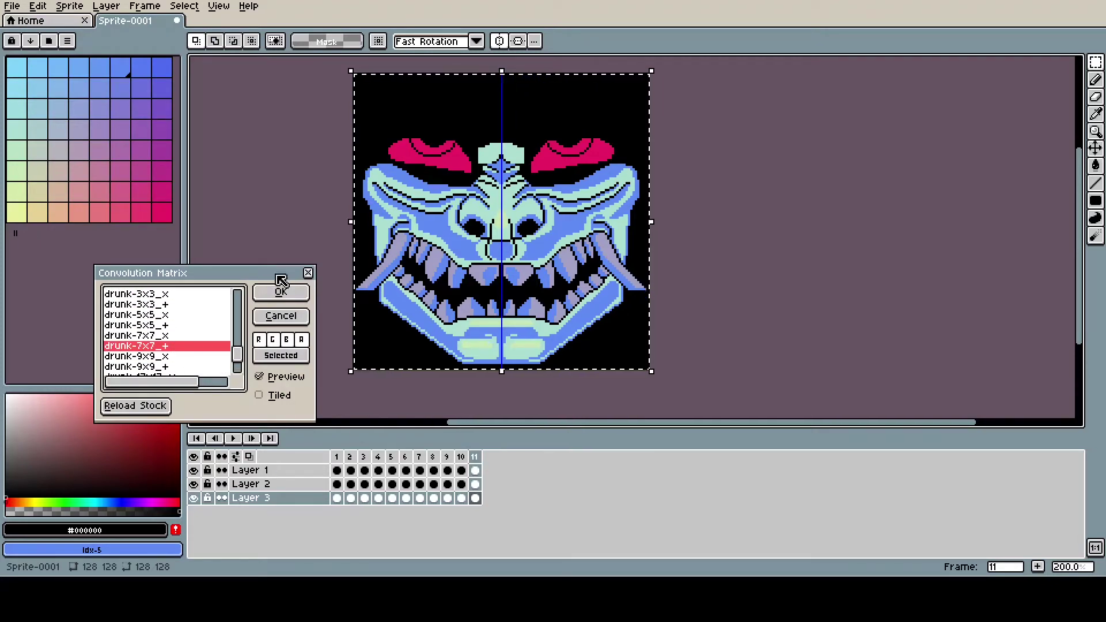
click(288, 315)
Check which layer holds the red eyes by toggling the visibility of Layer 1 and Layer 2
click(476, 470)
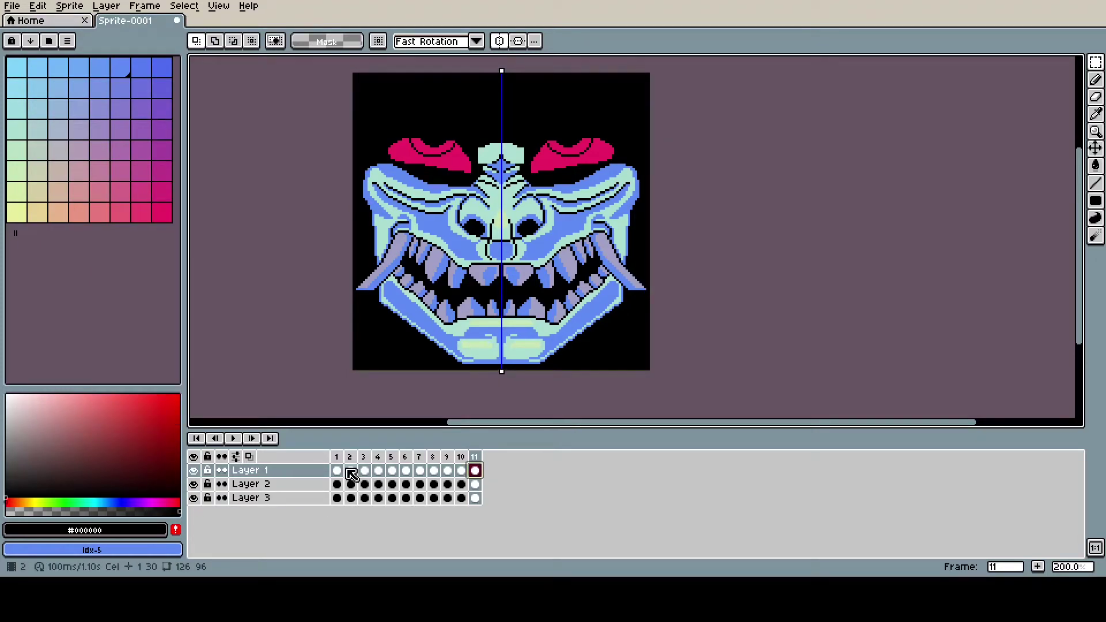
click(194, 472)
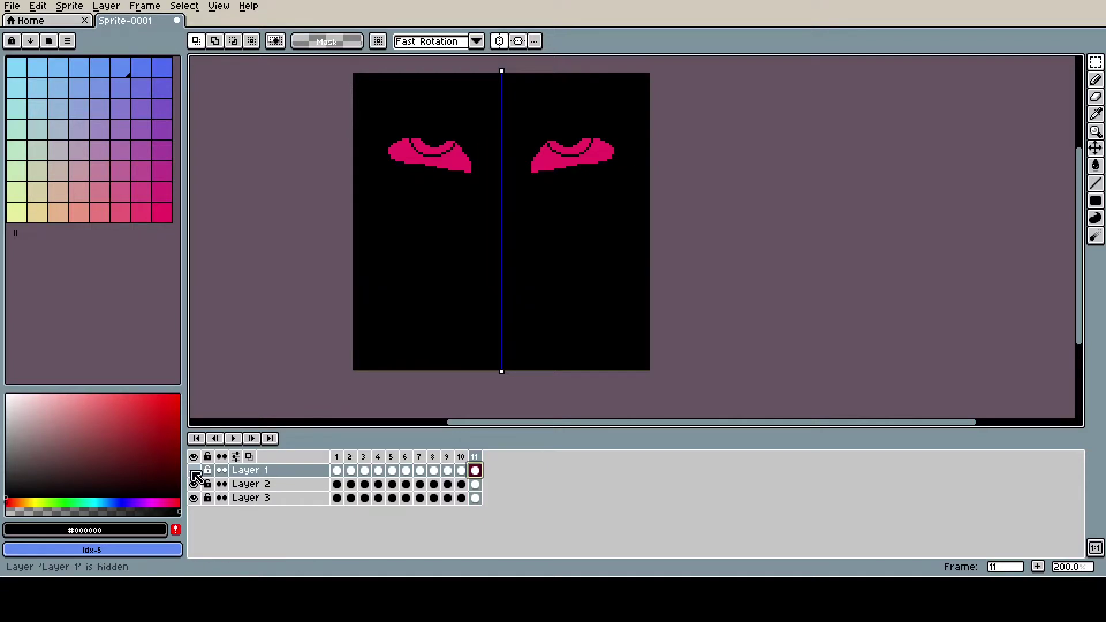
click(194, 471)
click(194, 485)
click(194, 485)
Select a 128 by 46 px band around the eyes on Layer 2 in frame 11 and preview Convolution Matrix presets such as drunk-9x9_x
click(475, 485)
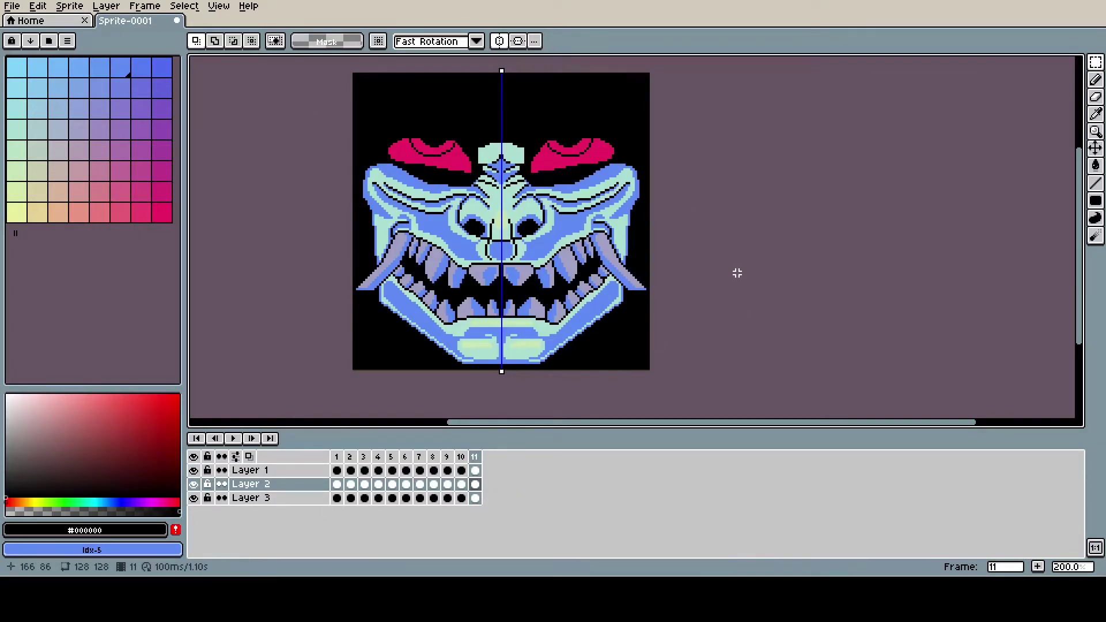
click(37, 6)
mouse_move(144, 310)
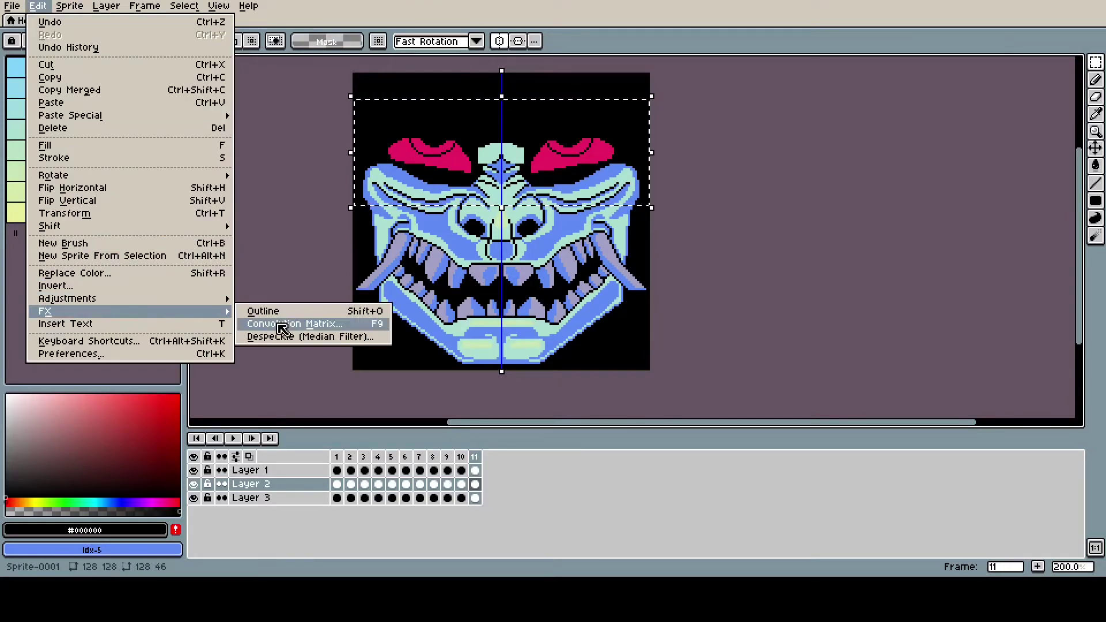
click(279, 323)
click(181, 328)
click(174, 308)
scroll(175, 323, up, 1)
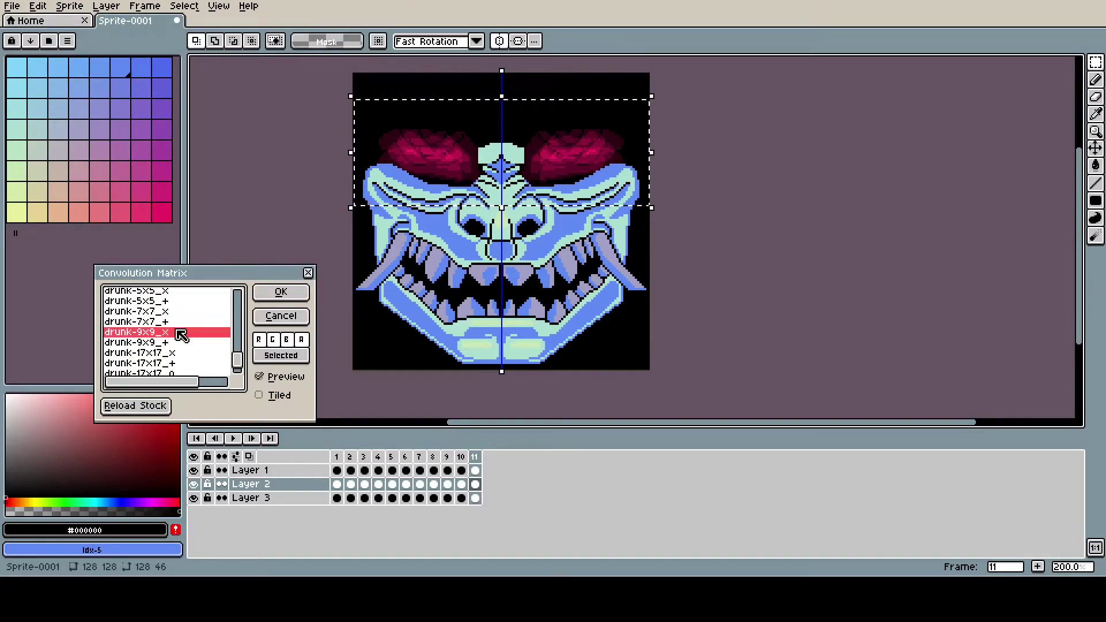
click(175, 322)
scroll(173, 324, up, 1)
scroll(178, 327, up, 2)
Preview the misc presets on the eyes, including misc-rock, misc-rock-edges, misc-marmolize, misc-emboss, misc-texturize and misc-contour
click(176, 324)
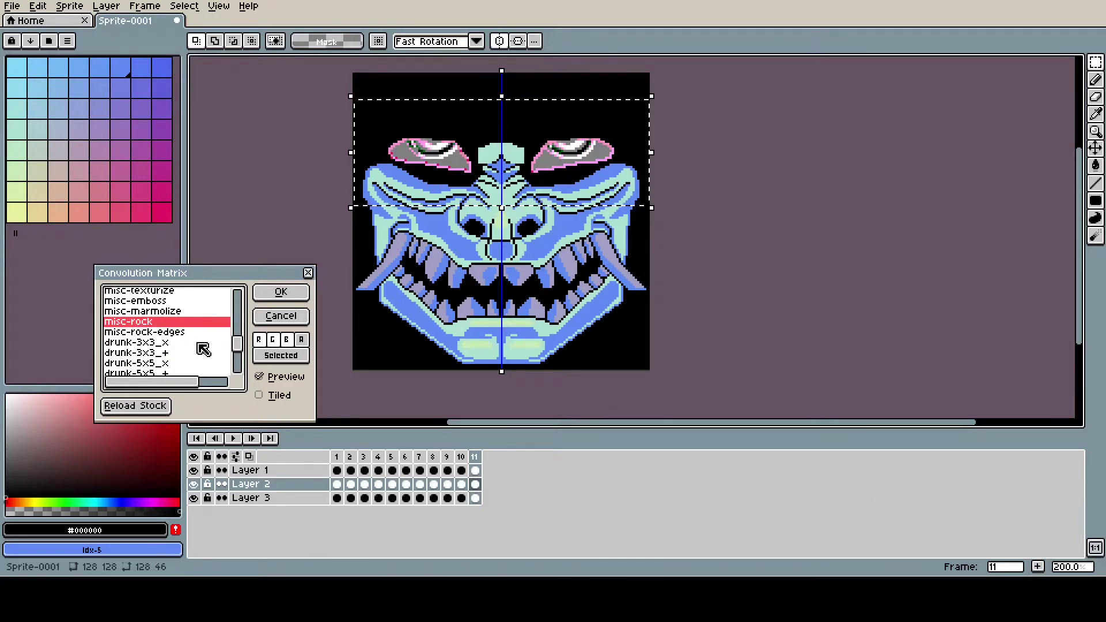
click(179, 312)
click(179, 332)
scroll(180, 340, up, 1)
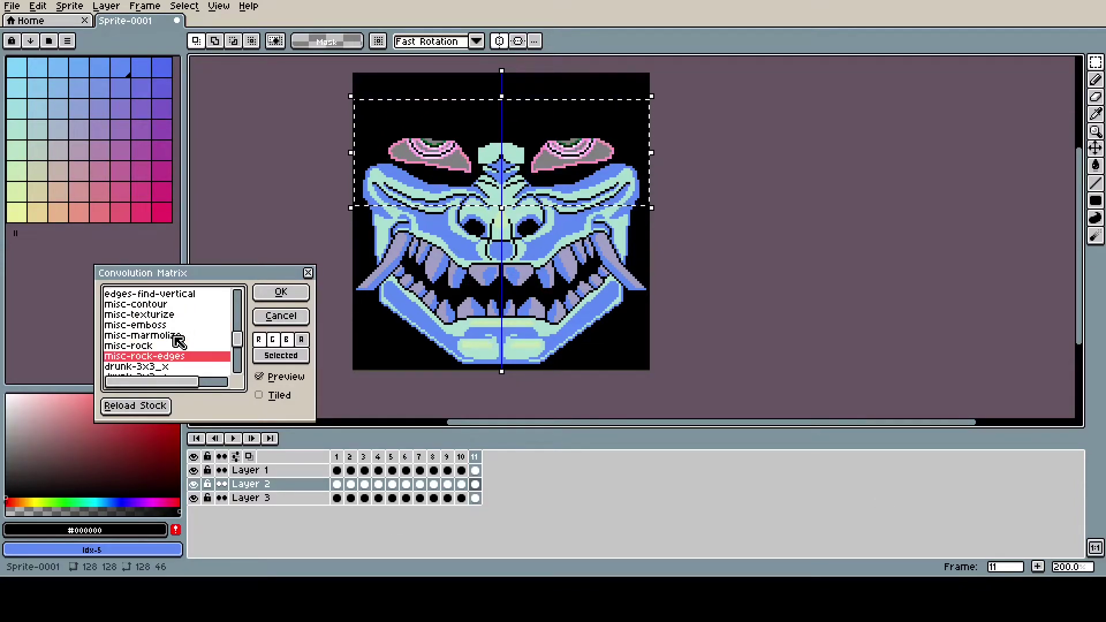
click(177, 346)
click(175, 336)
click(175, 327)
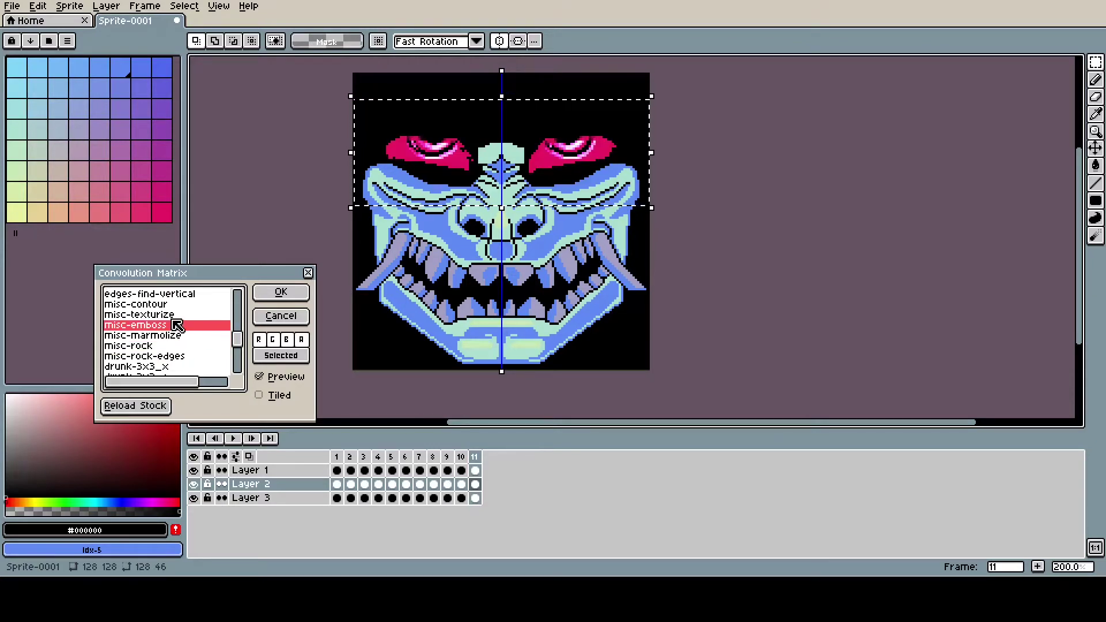
key(Up)
click(173, 307)
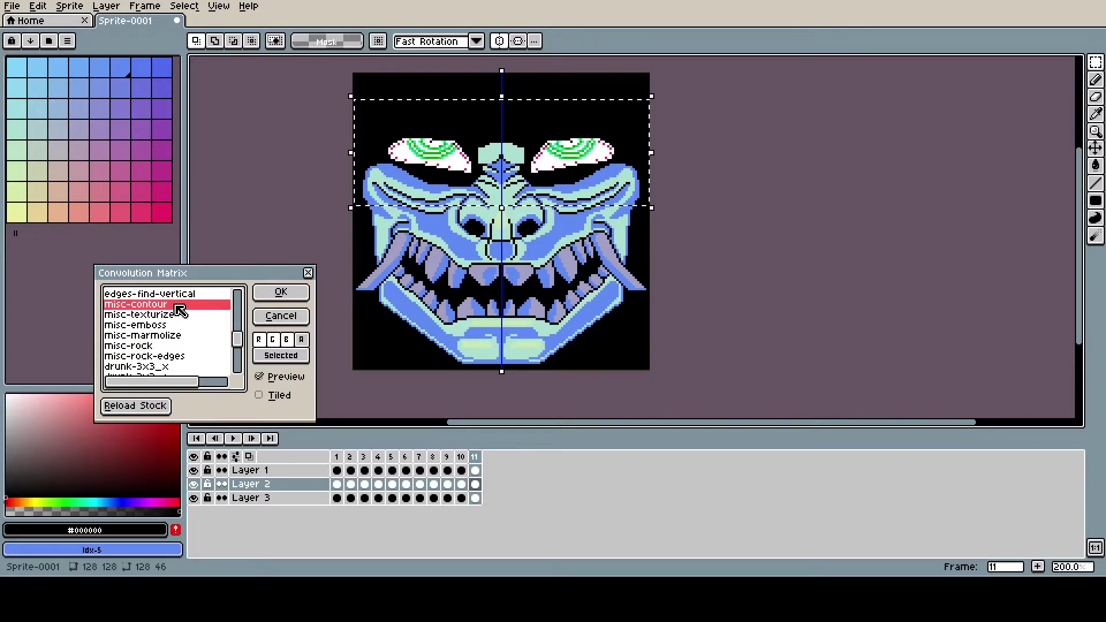
click(176, 317)
click(177, 306)
Preview the edge-detection and sharpening presets on the eyes, including edges-find-horizontal, edges-find, sharpen-7x7 and sharpen-5x5
scroll(186, 319, up, 1)
click(188, 319)
click(186, 307)
scroll(186, 307, up, 1)
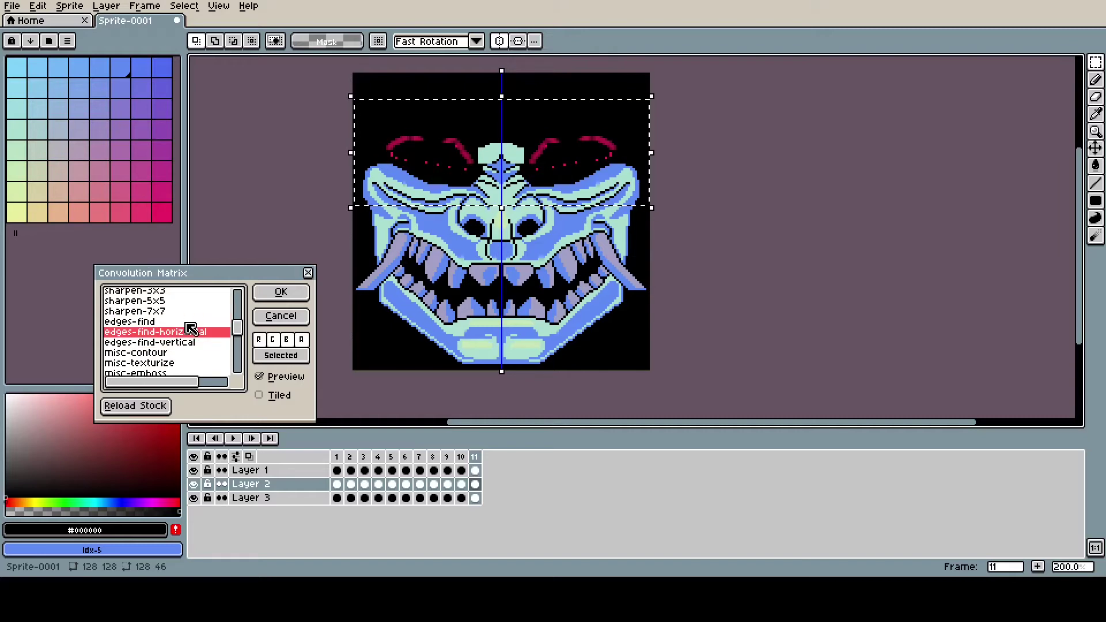
click(185, 322)
click(181, 313)
key(Up)
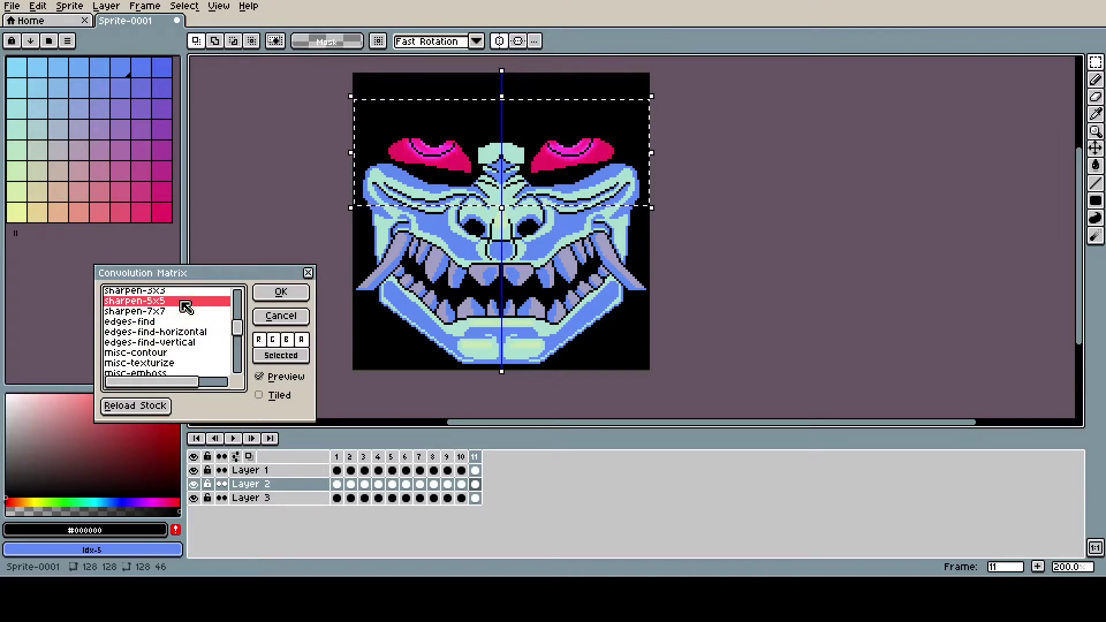
Apply the blur-3x17-top Convolution Matrix preset to the eyes on Layer 2 in frame 11
scroll(185, 307, up, 1)
key(Up)
key(Up)
key(Up)
scroll(187, 304, up, 1)
key(Up)
key(Up)
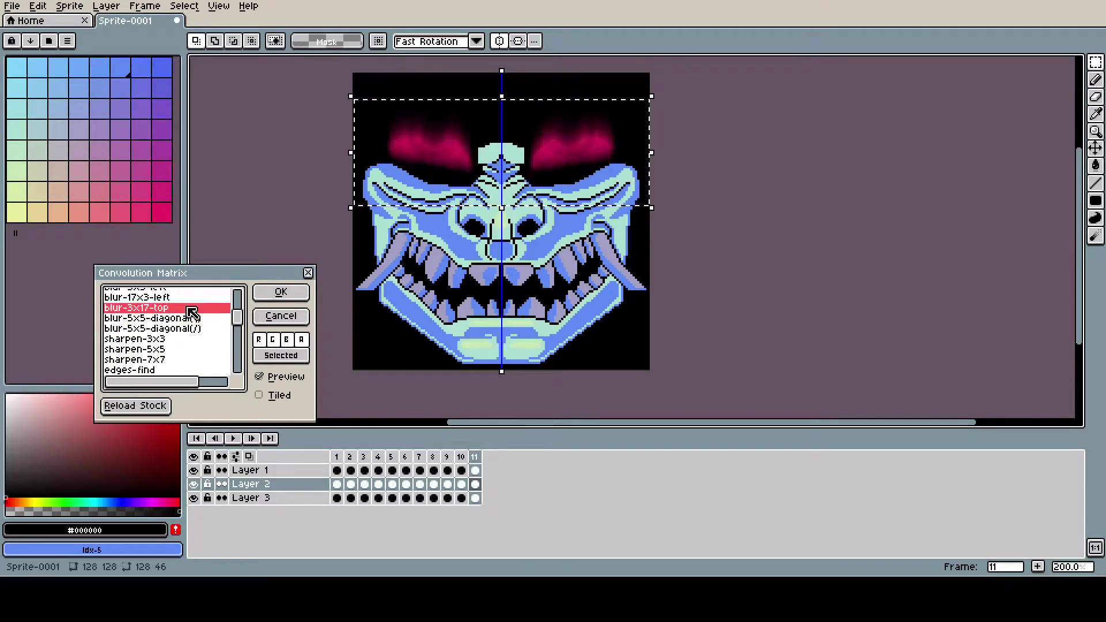
scroll(190, 323, up, 2)
click(294, 299)
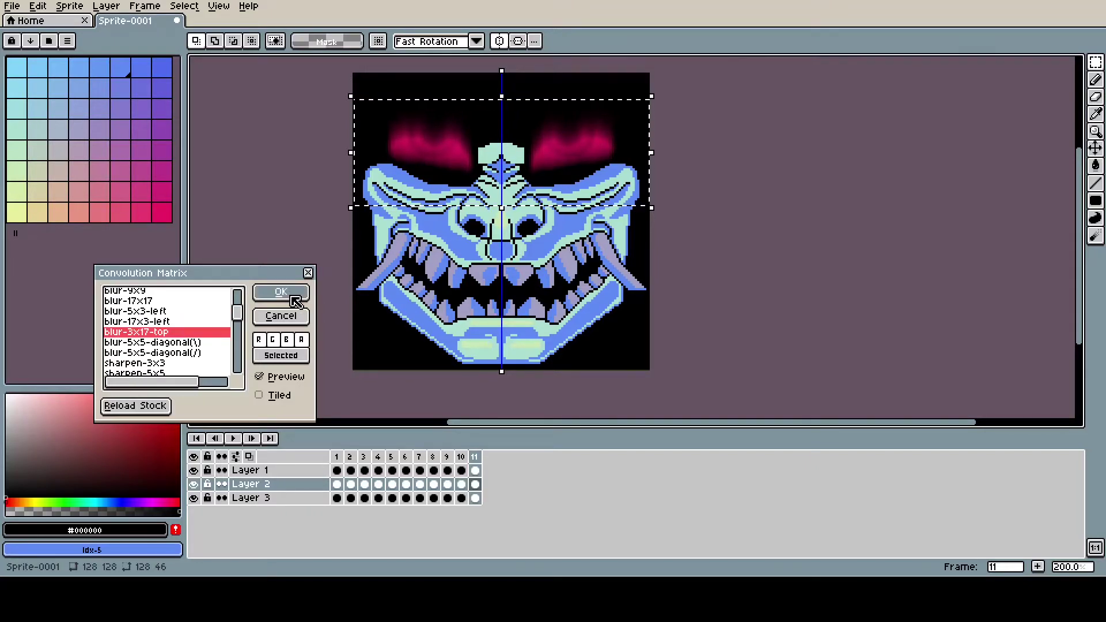
Play back the animation to review the blurred eyes in frame 11
click(467, 471)
click(236, 440)
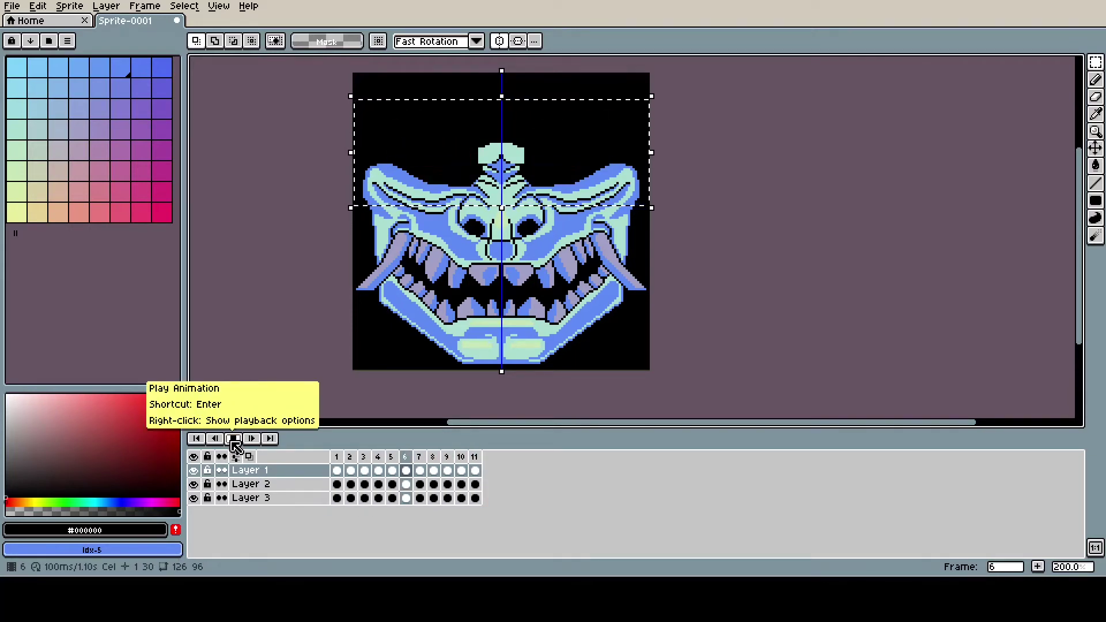
click(231, 441)
click(232, 441)
click(232, 442)
click(234, 440)
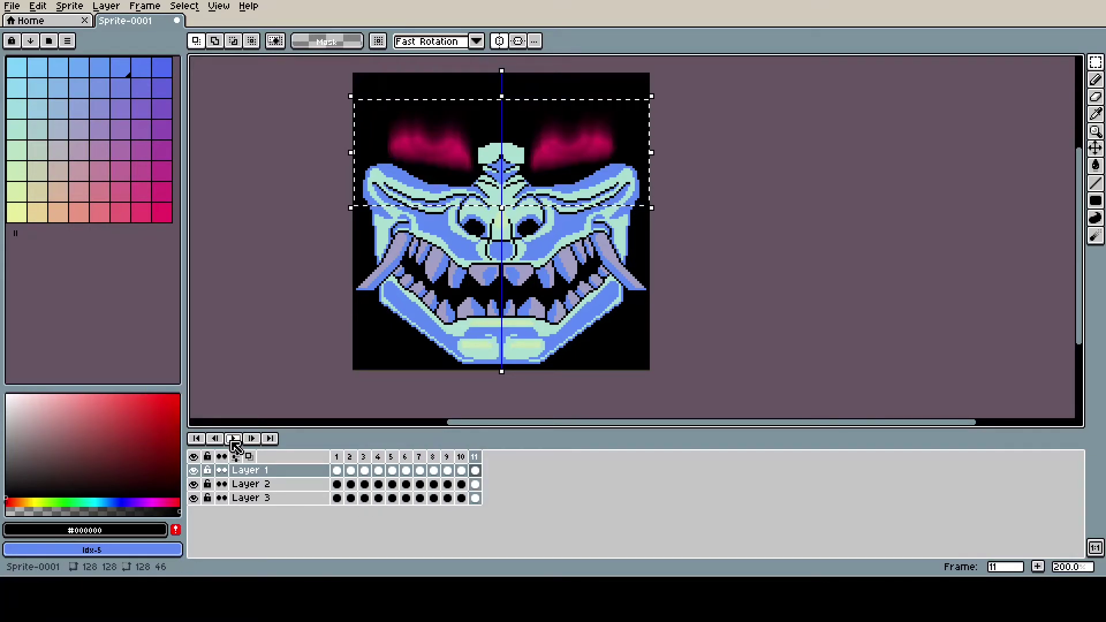
click(232, 441)
Duplicate frame 11's cels on all three layers into frame 12 and play back the animation
click(475, 459)
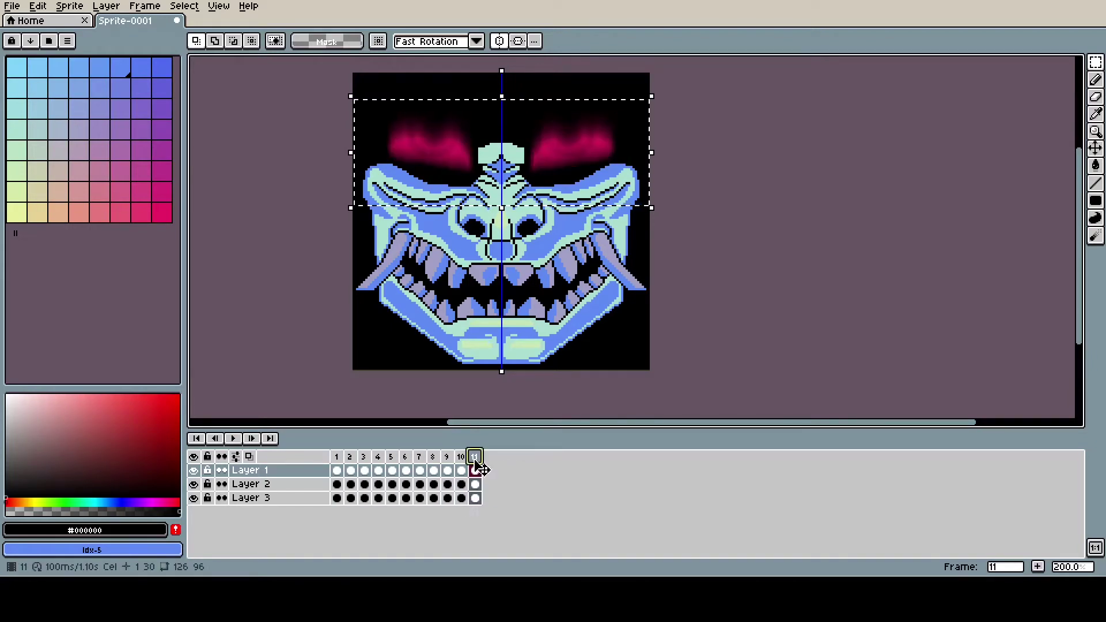
right_click(473, 460)
click(465, 507)
drag(473, 499, 476, 462)
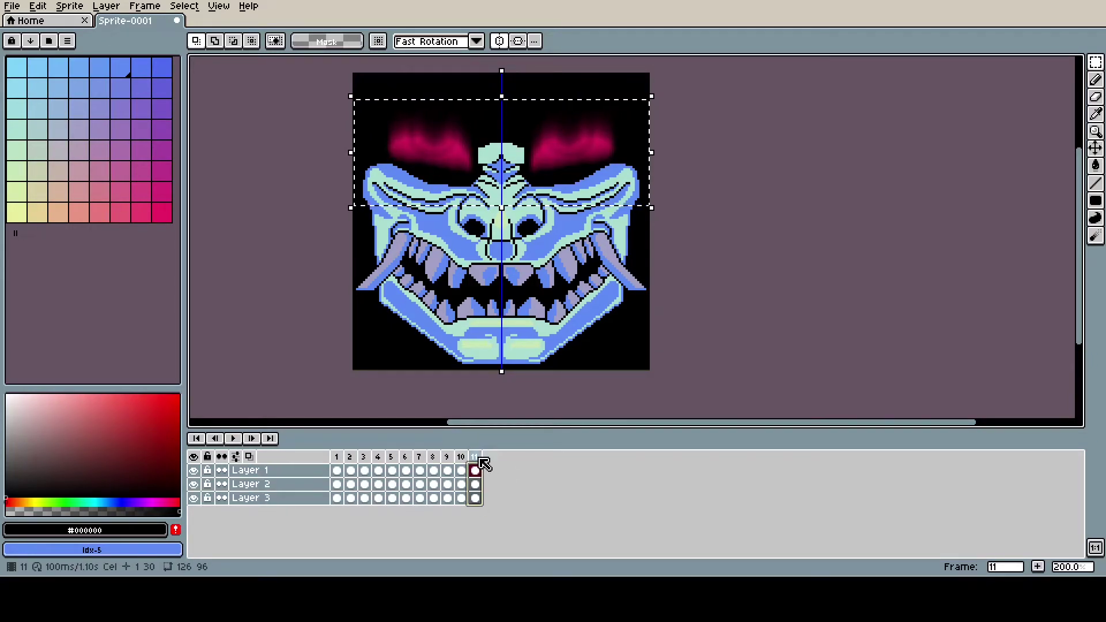
right_click(476, 469)
click(506, 538)
click(234, 439)
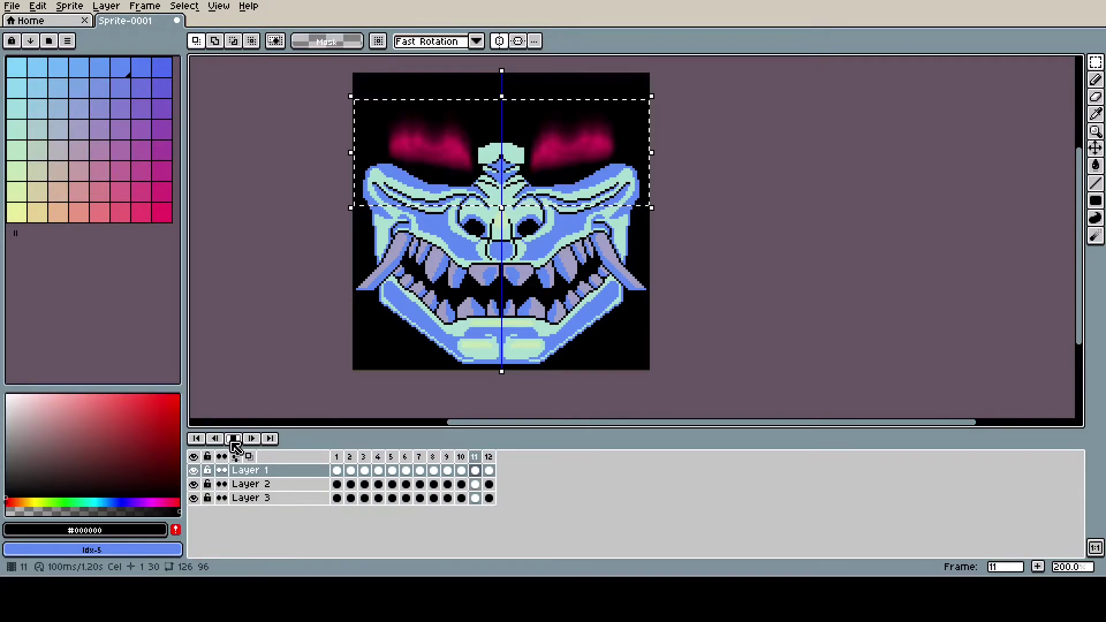
click(235, 439)
Apply the blur-17x3-left Convolution Matrix preset to the selected band of Layer 1 in frame 12
click(489, 470)
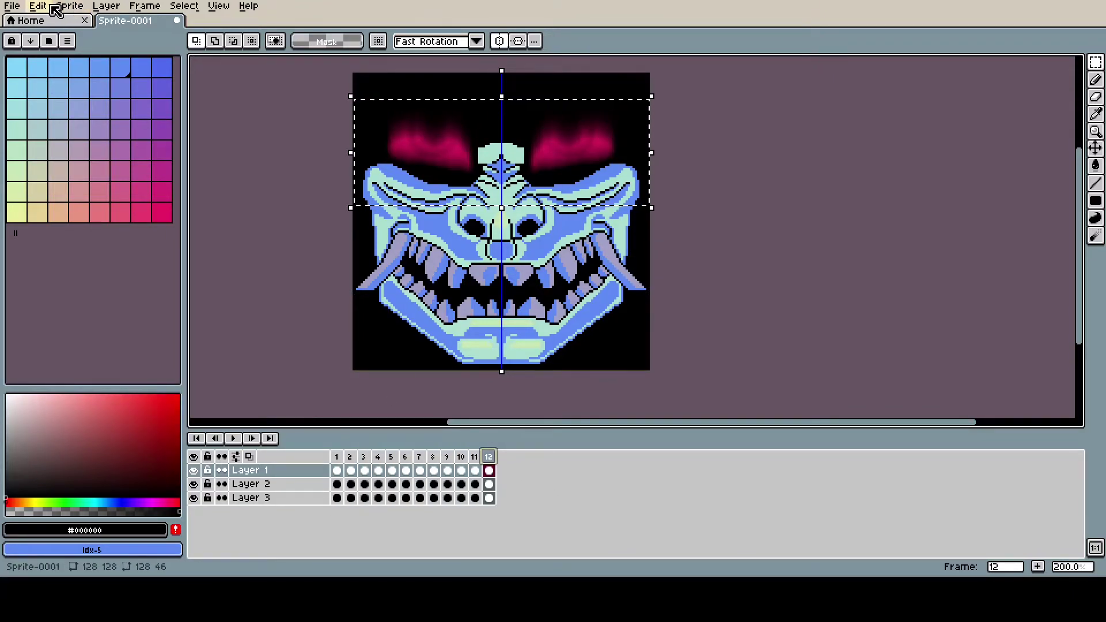
click(53, 6)
mouse_move(208, 308)
click(257, 321)
click(183, 326)
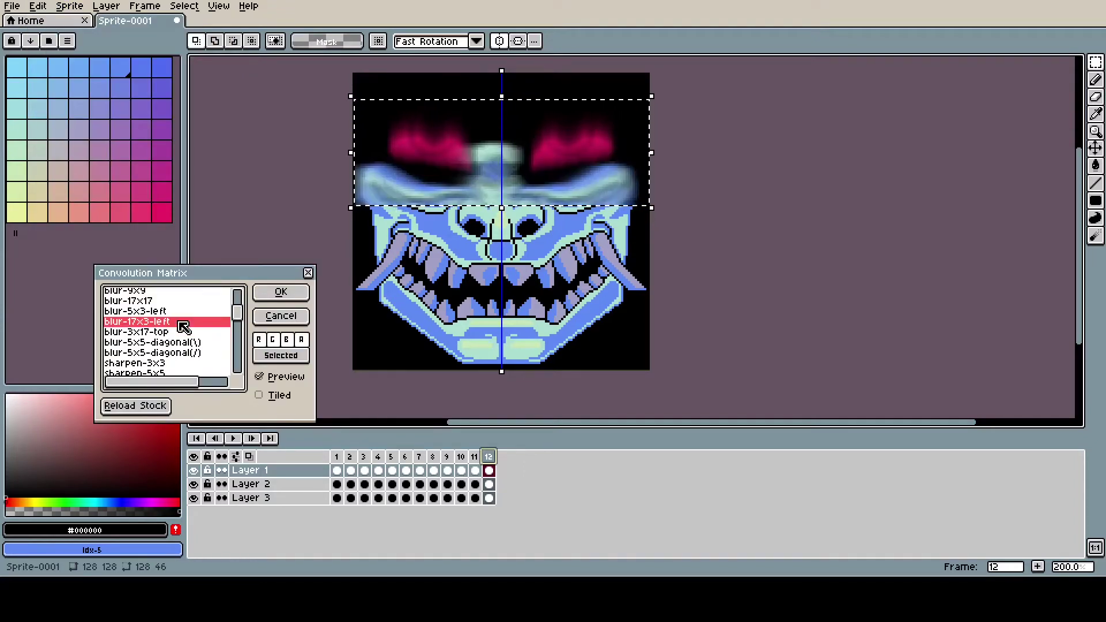
click(184, 312)
click(182, 322)
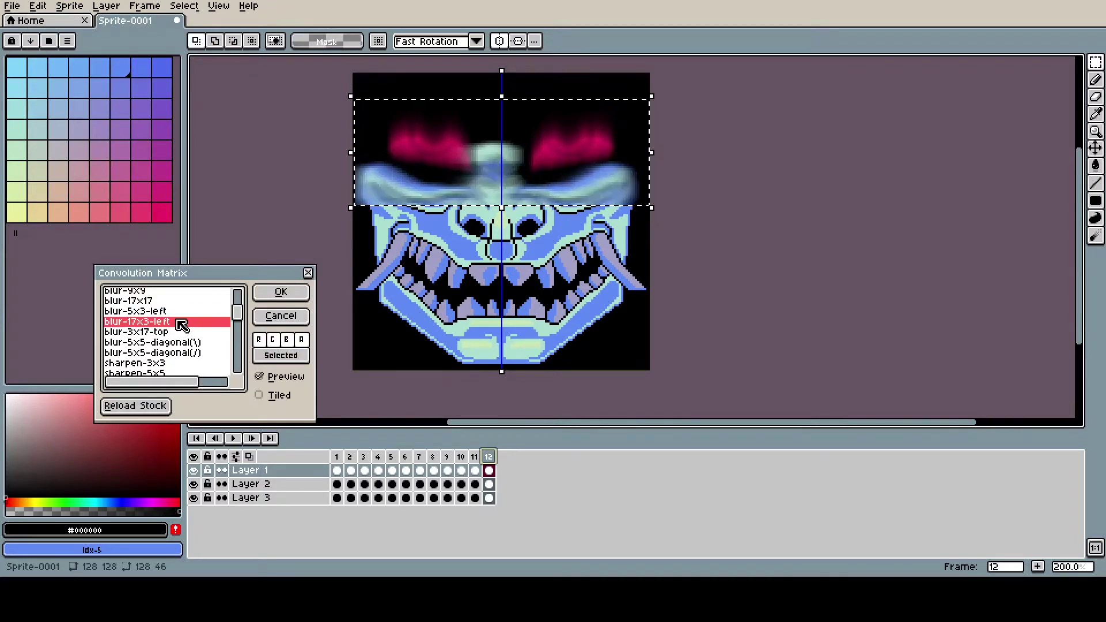
click(269, 296)
Play back the animation, undo the blur on frame 12's Layer 1 cel and hide Layer 1
click(233, 439)
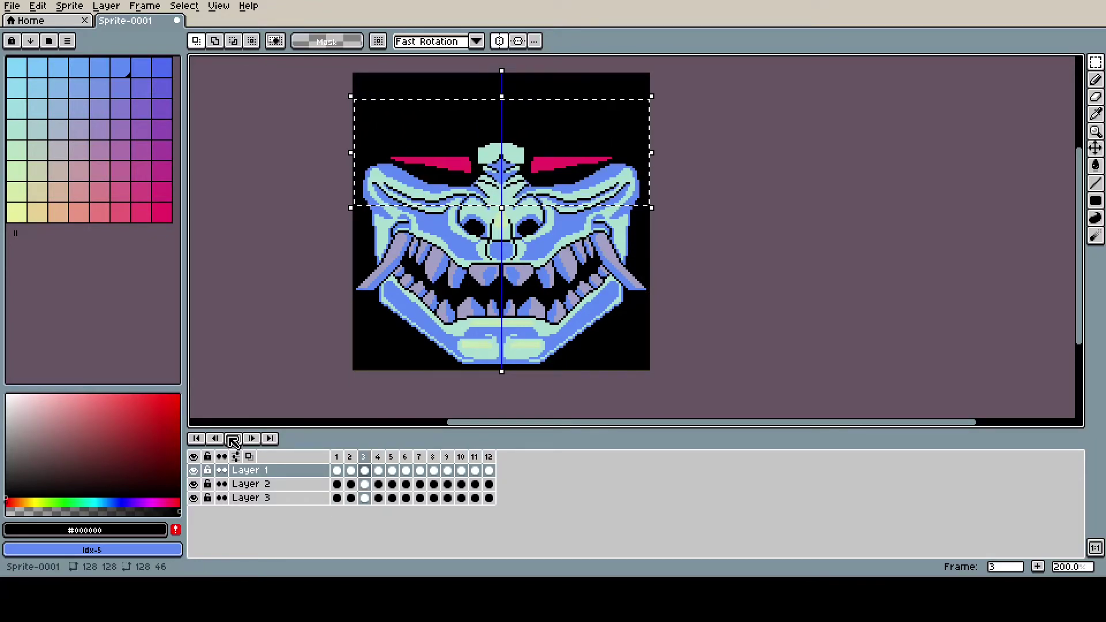
click(233, 439)
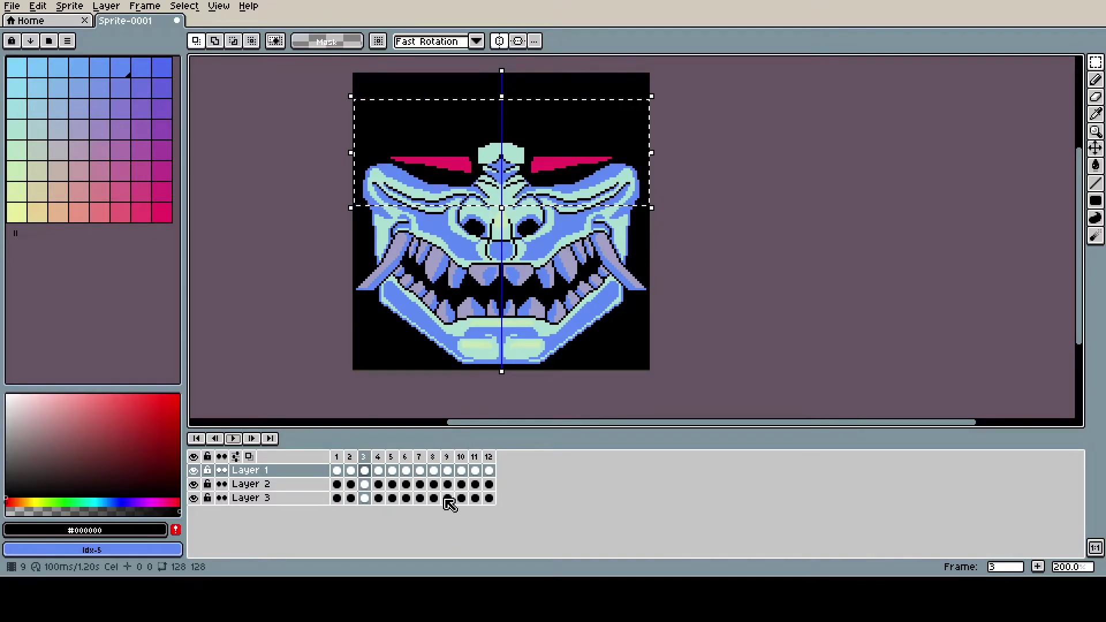
key(ctrl+z)
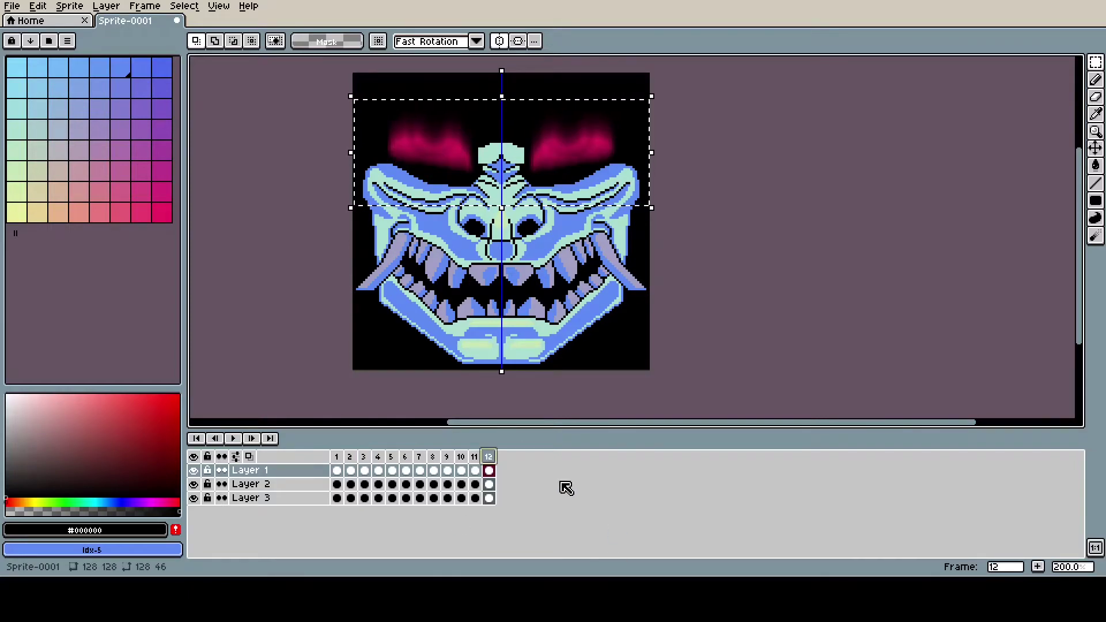
click(195, 473)
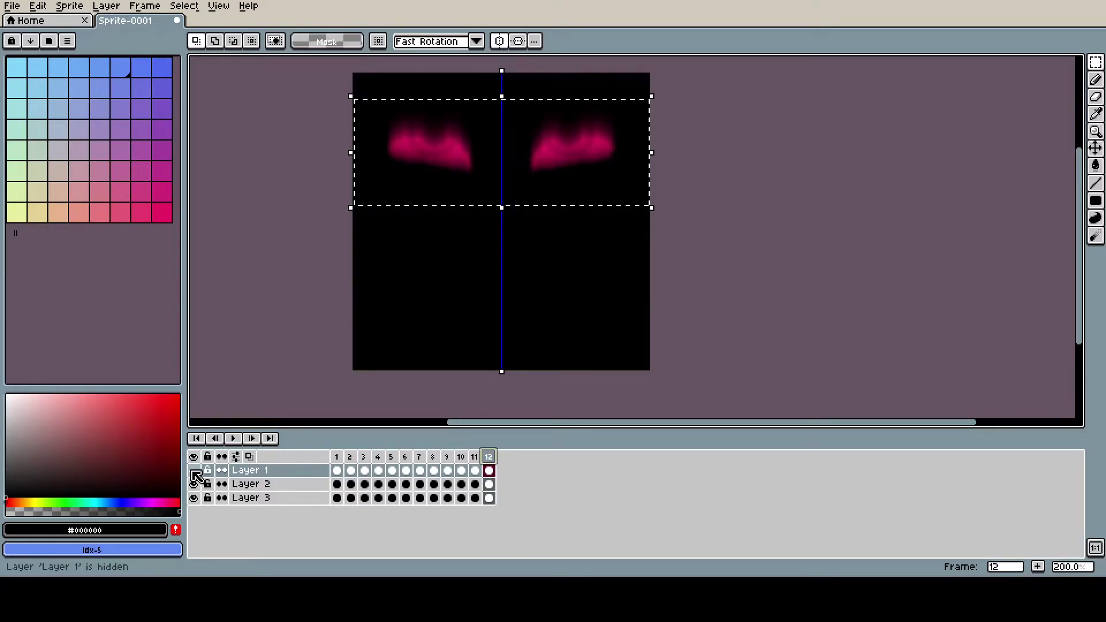
click(38, 5)
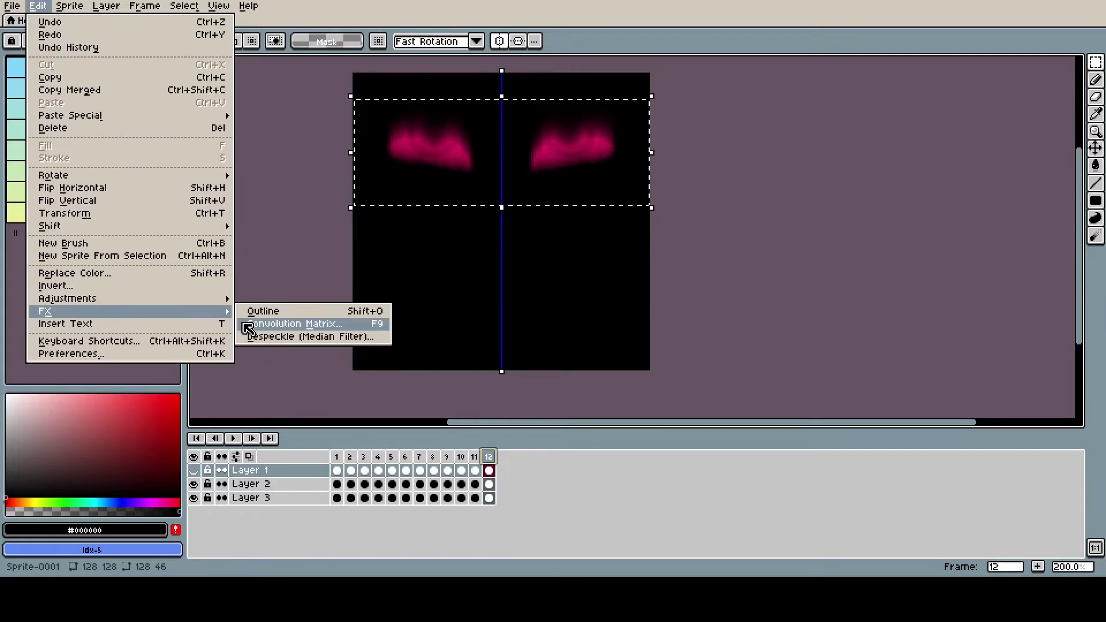
click(254, 322)
click(192, 323)
drag(176, 327, 168, 303)
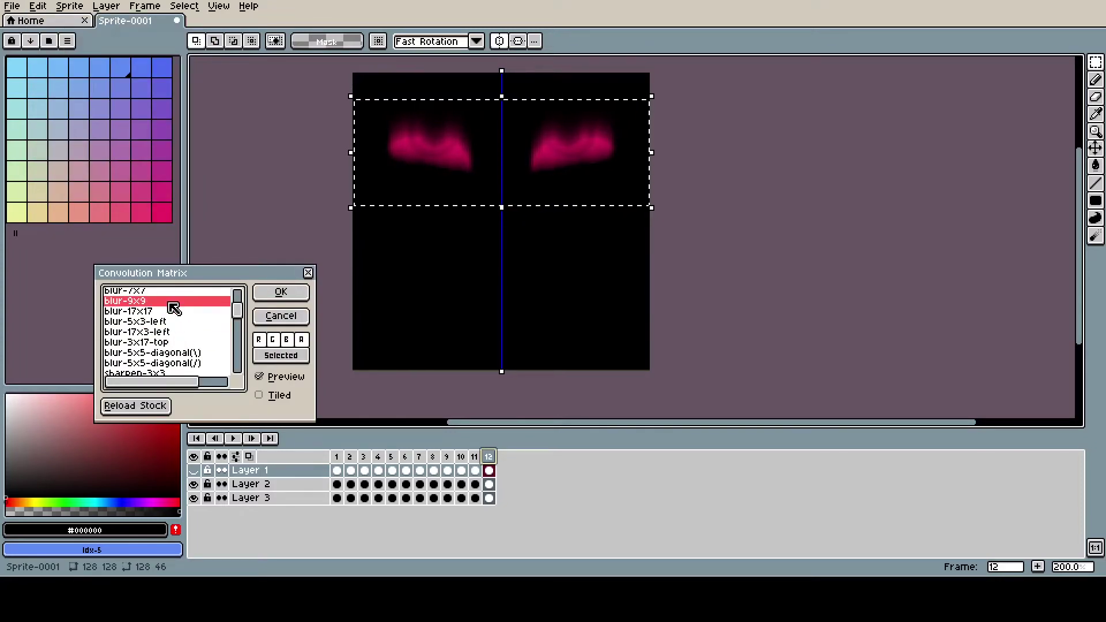
scroll(174, 310, up, 2)
click(173, 313)
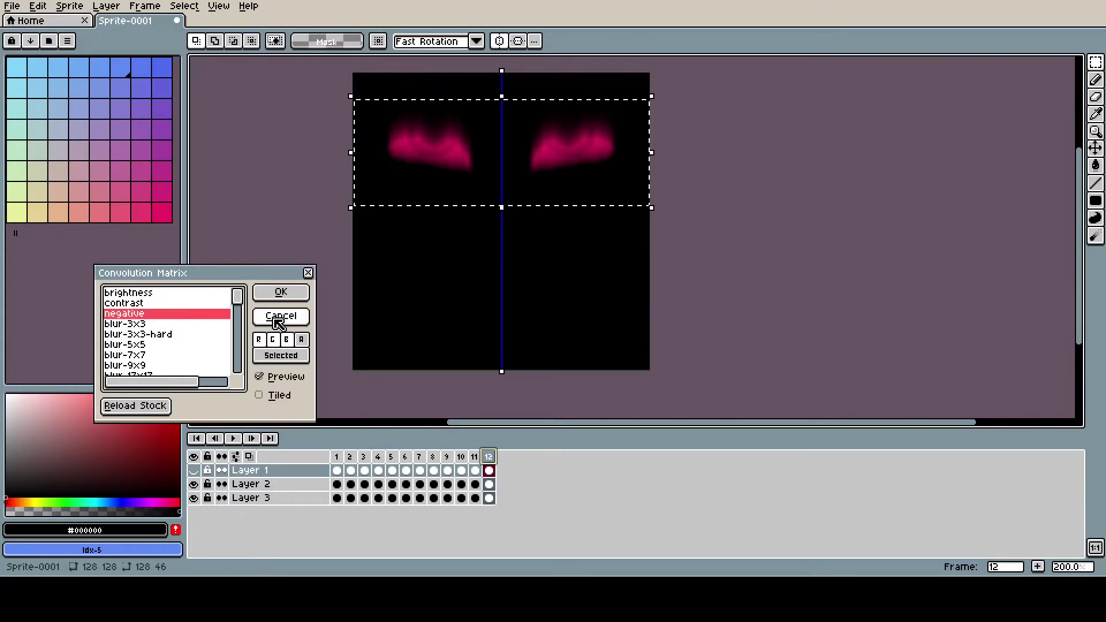
click(288, 324)
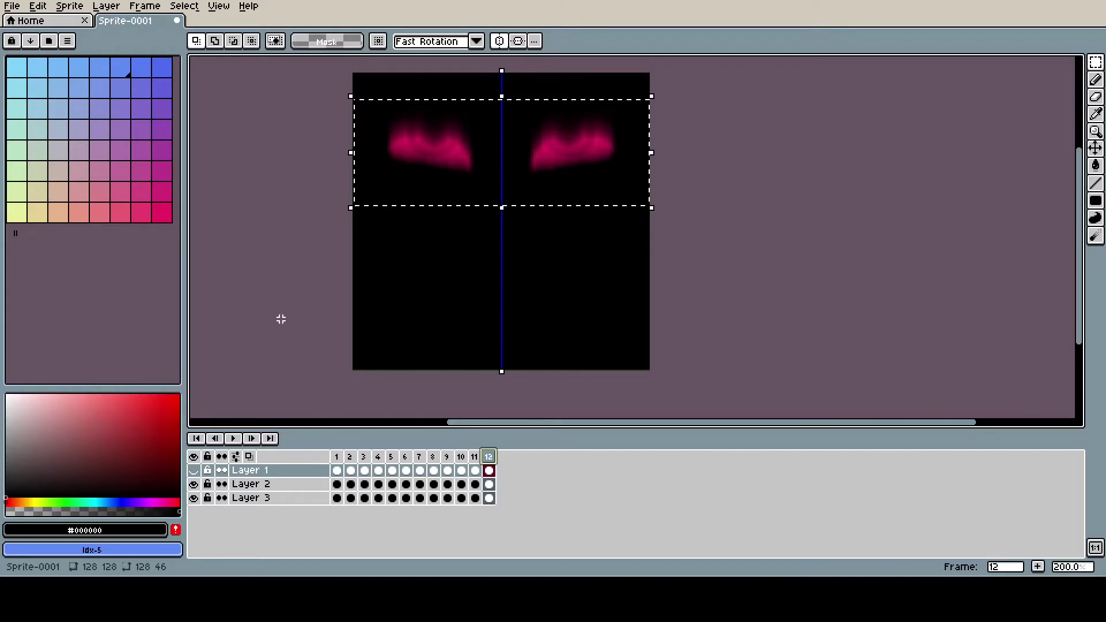
Apply the blur-17x3-left Convolution Matrix preset to the eyes across all frames of Layer 2 and play back the animation
click(251, 484)
click(38, 5)
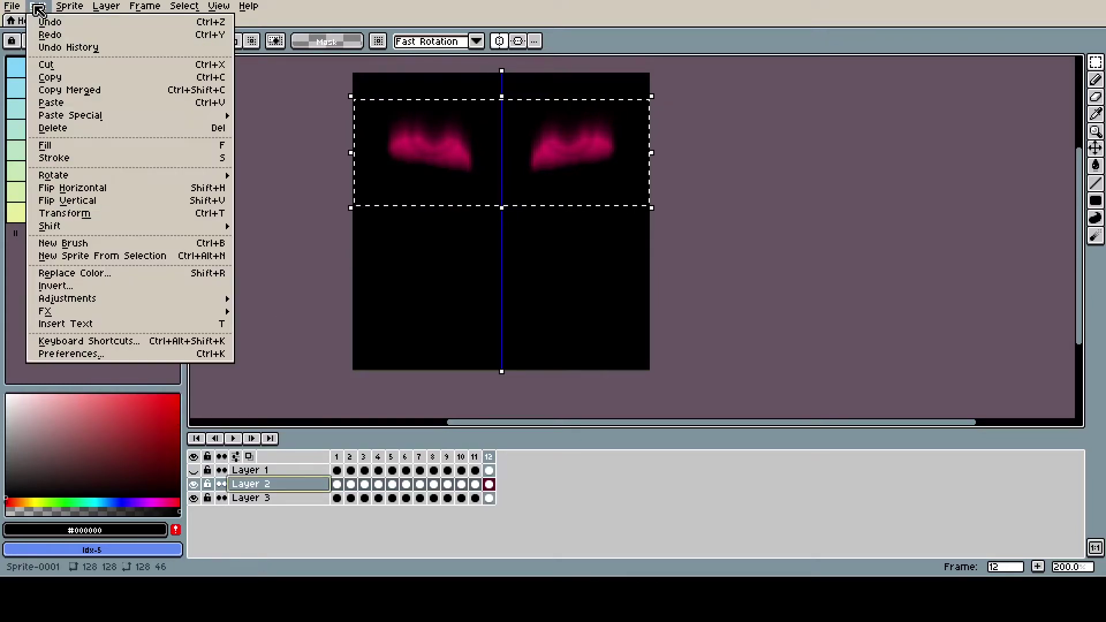
mouse_move(167, 319)
click(288, 323)
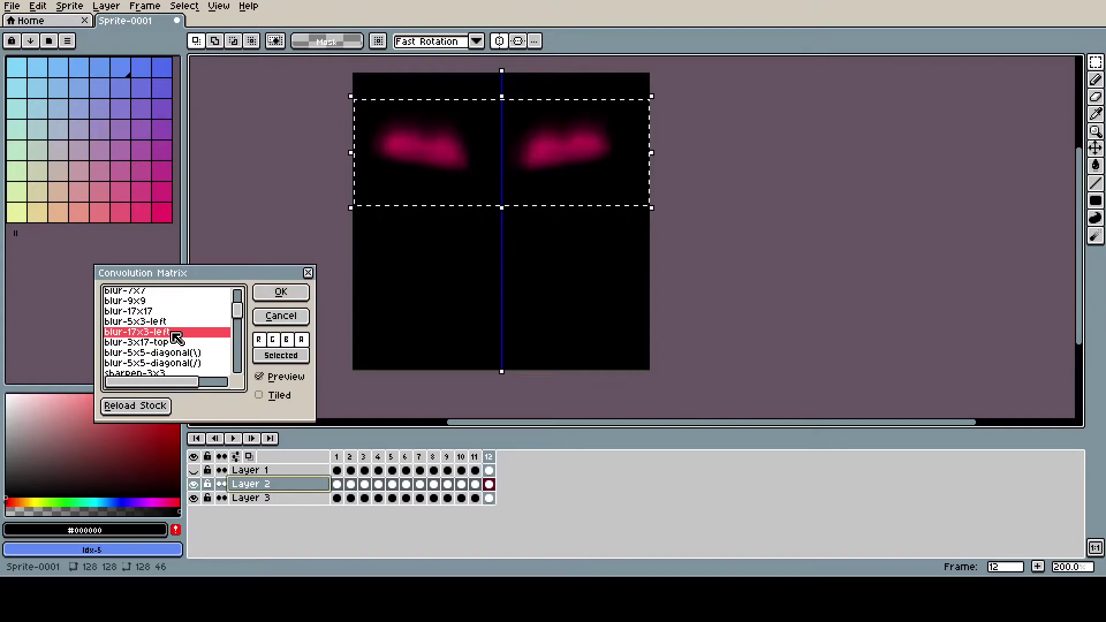
click(280, 292)
click(234, 439)
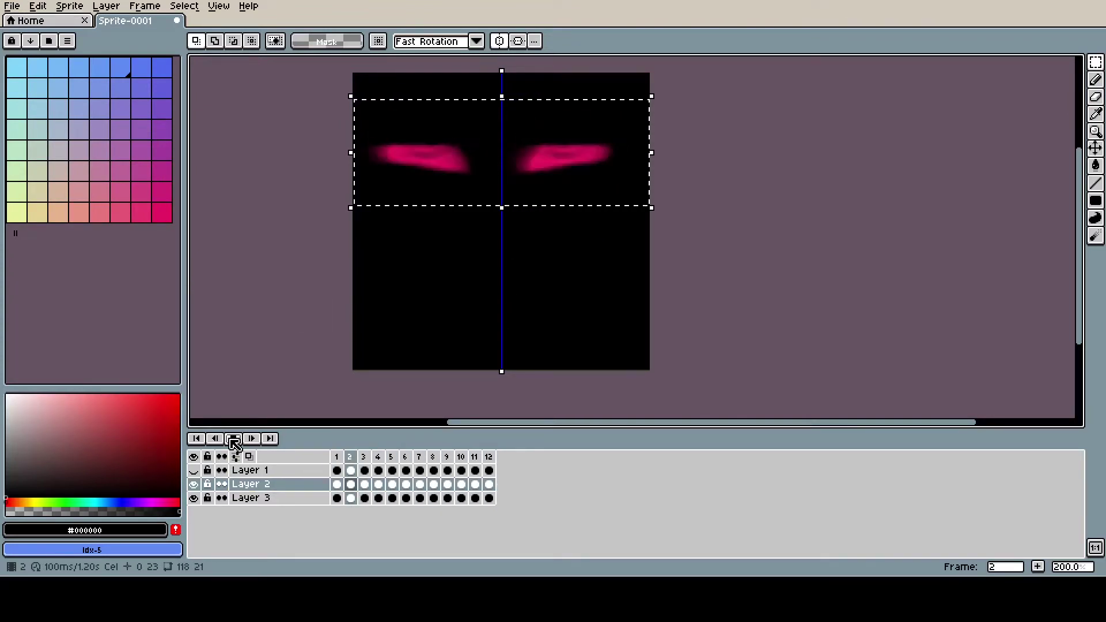
Undo the Layer 2 blur and the duplicated cels in frame 12, and play back the animation
key(ctrl+z)
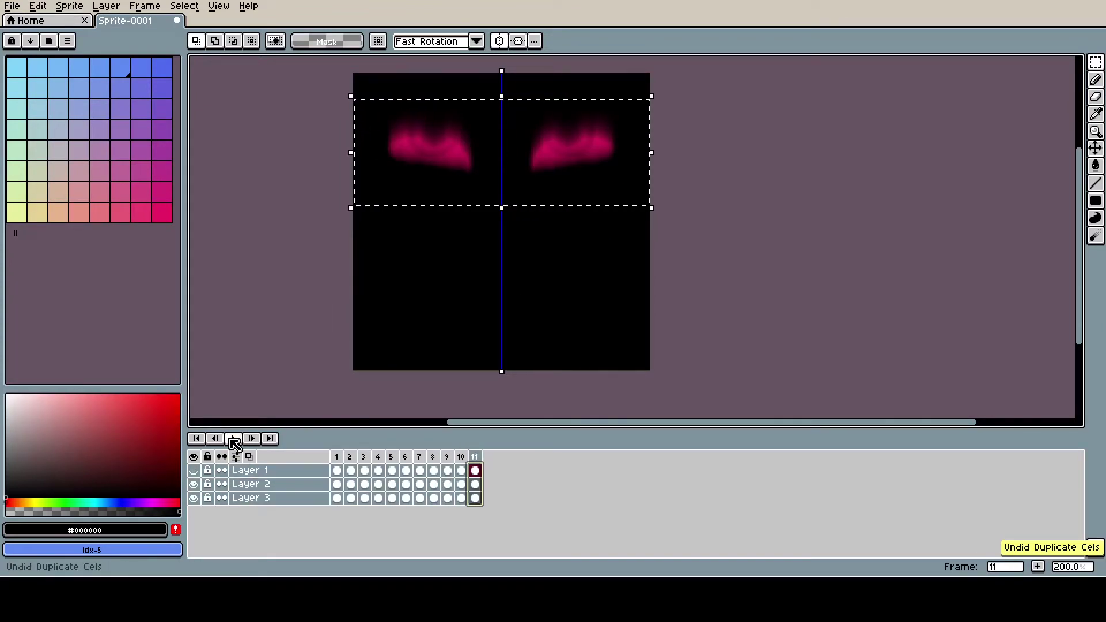
click(233, 439)
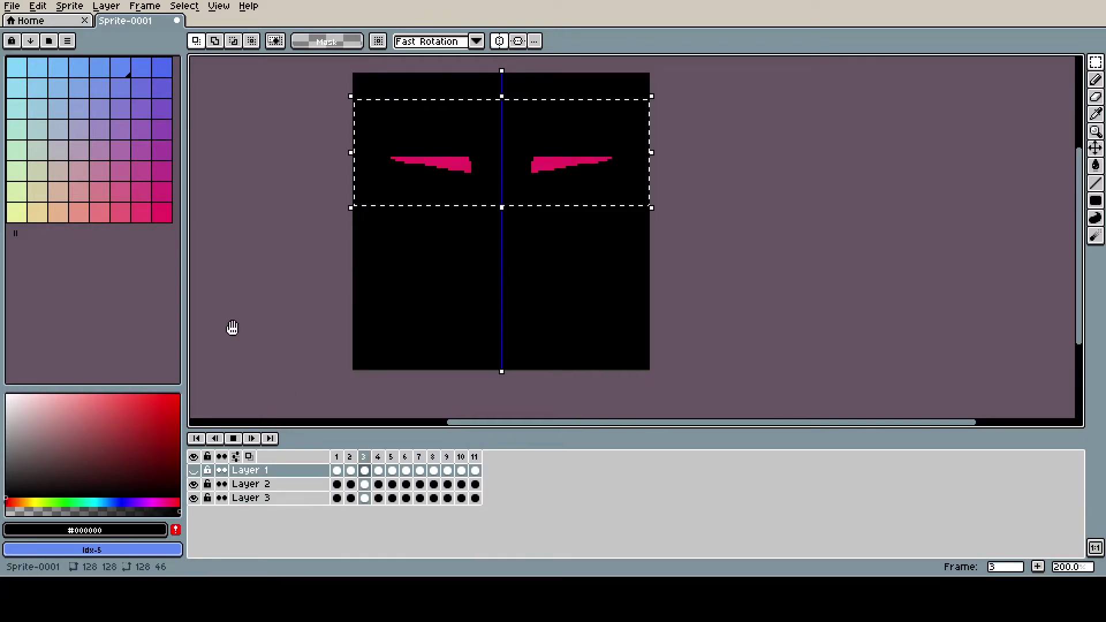
click(474, 472)
Duplicate frame 11's cels on all three layers into new frames 12 and 13
click(461, 471)
click(476, 471)
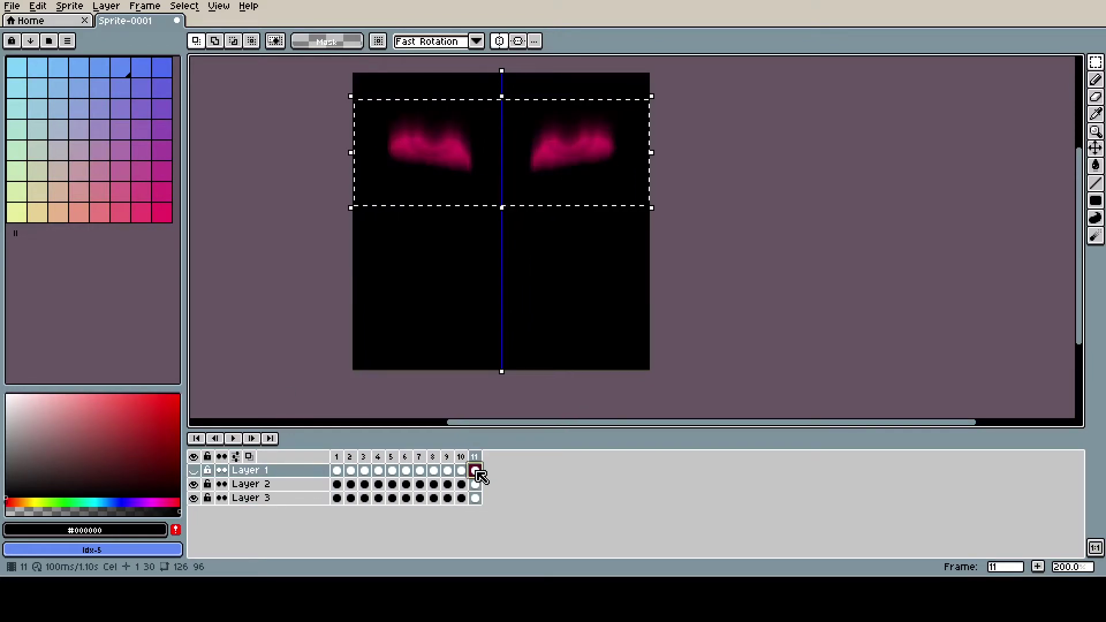
right_click(475, 471)
click(544, 465)
drag(476, 471, 471, 518)
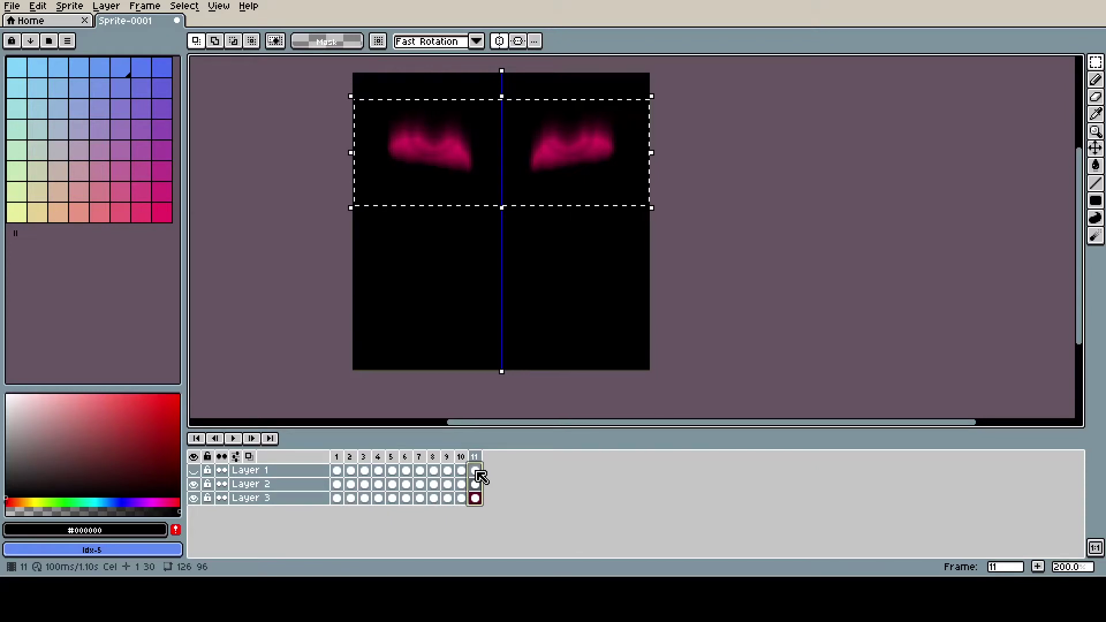
right_click(479, 472)
click(517, 537)
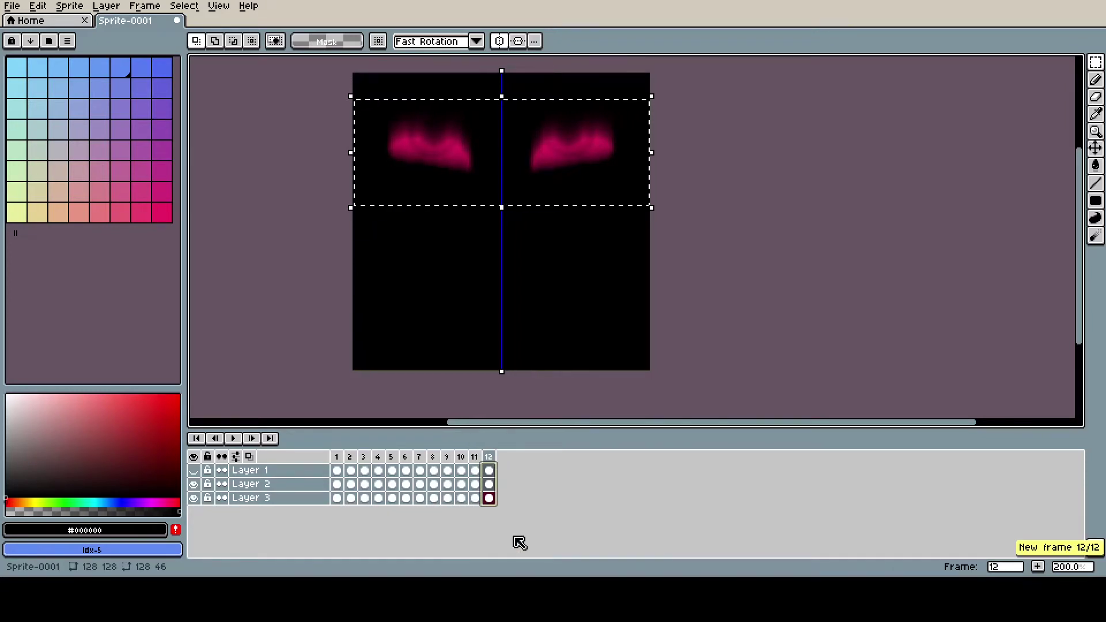
right_click(496, 473)
click(527, 537)
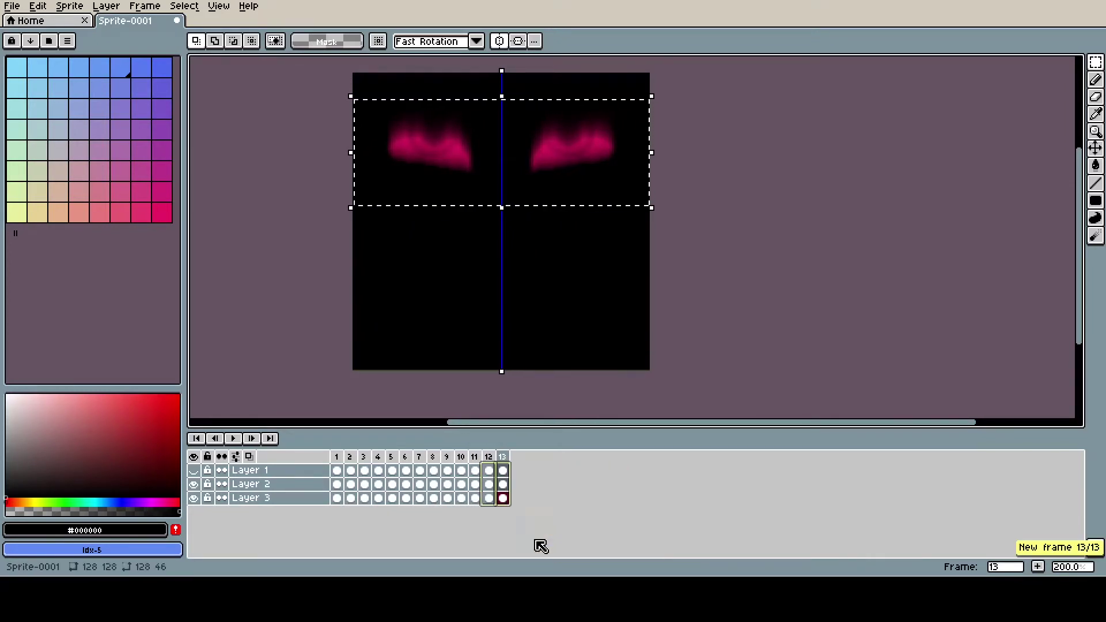
Apply the blur-17x3-left Convolution Matrix preset to the eyes on Layer 2 in frame 12
click(461, 471)
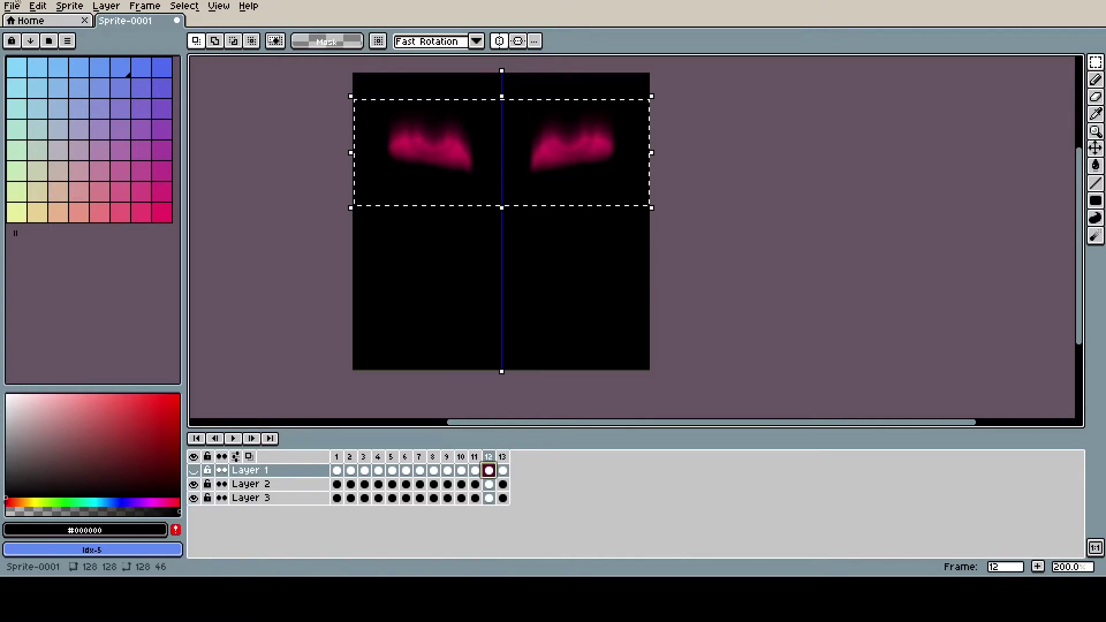
click(37, 5)
mouse_move(163, 312)
click(490, 488)
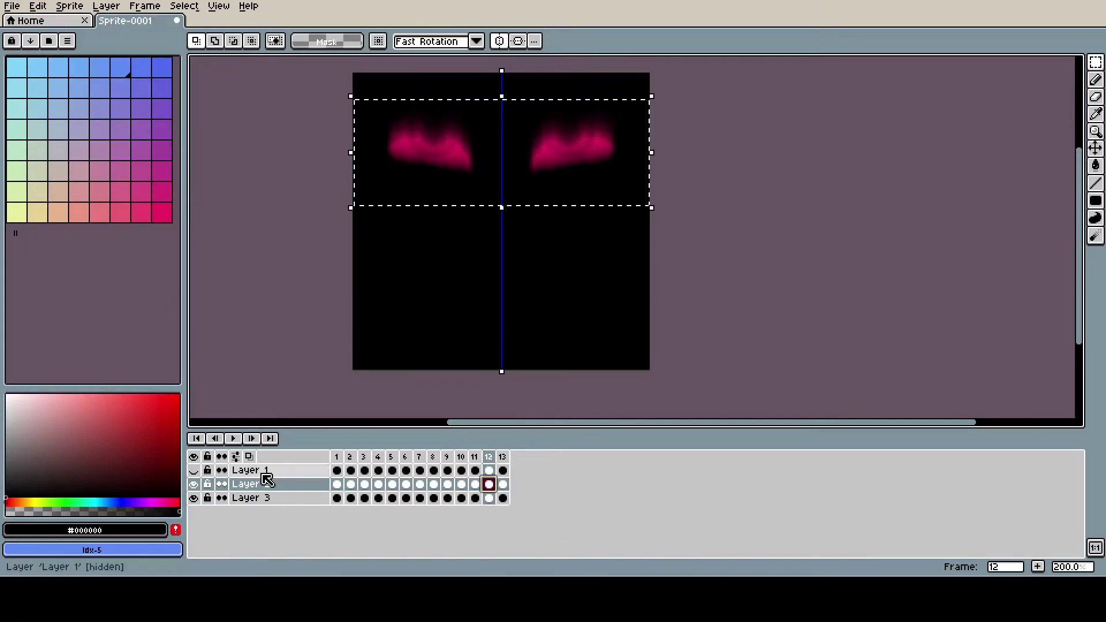
click(38, 6)
click(315, 325)
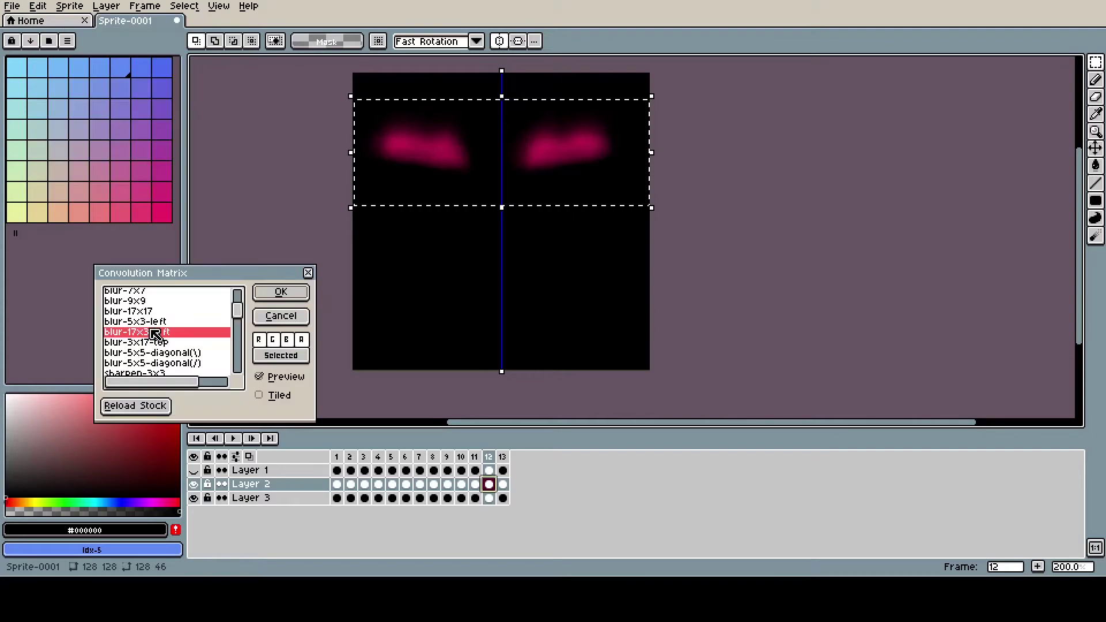
click(299, 294)
Show the animation preview window, play back the animation and check individual frames
key(F7)
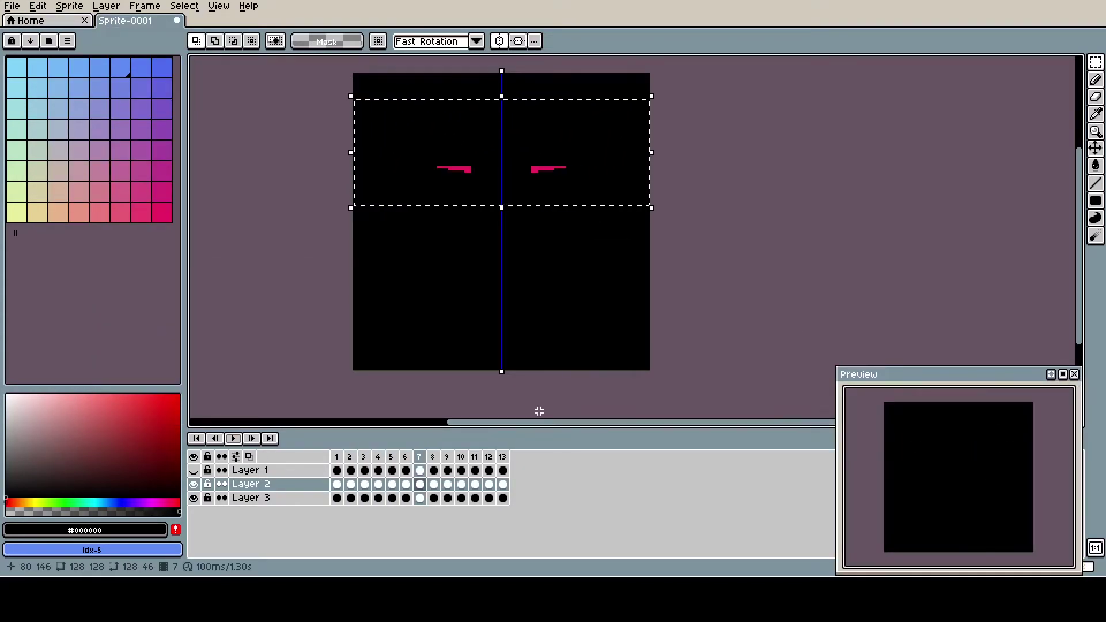
click(236, 440)
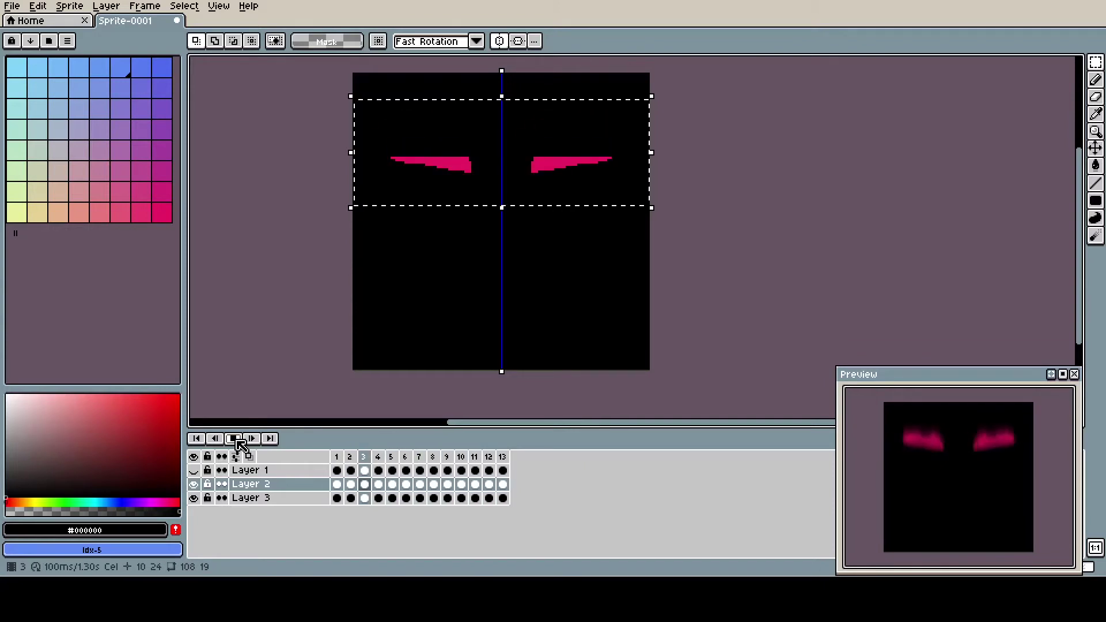
click(239, 443)
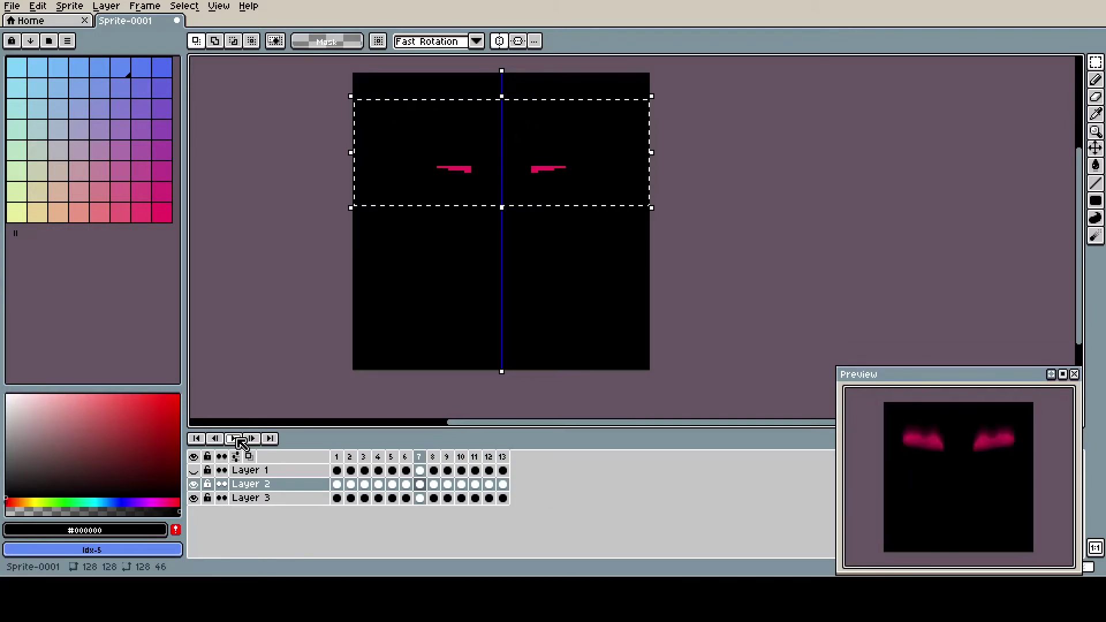
click(405, 470)
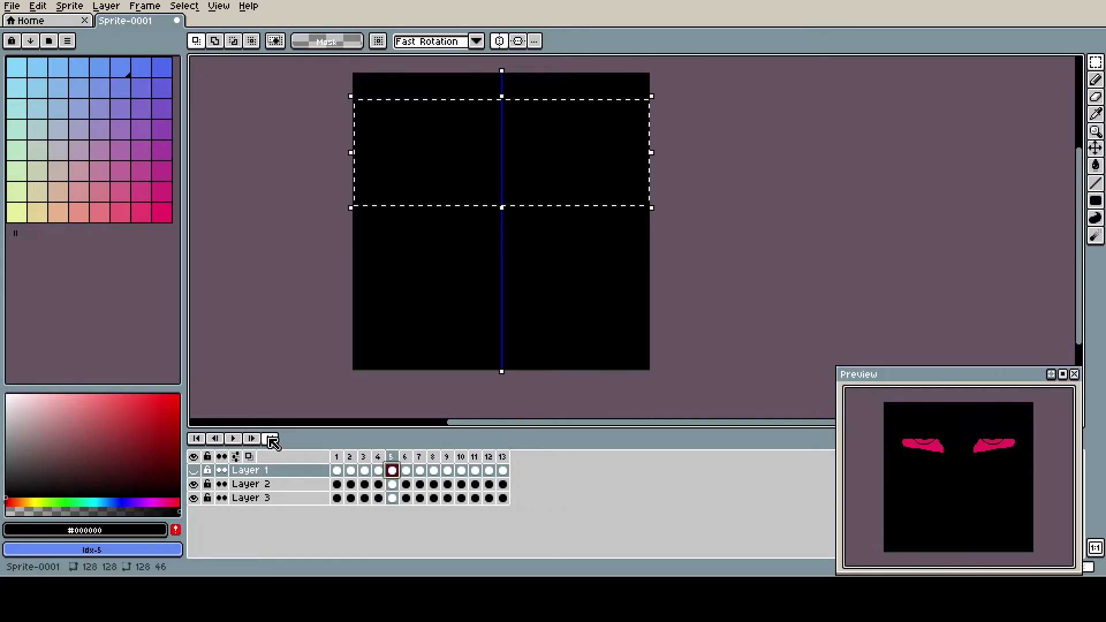
click(503, 470)
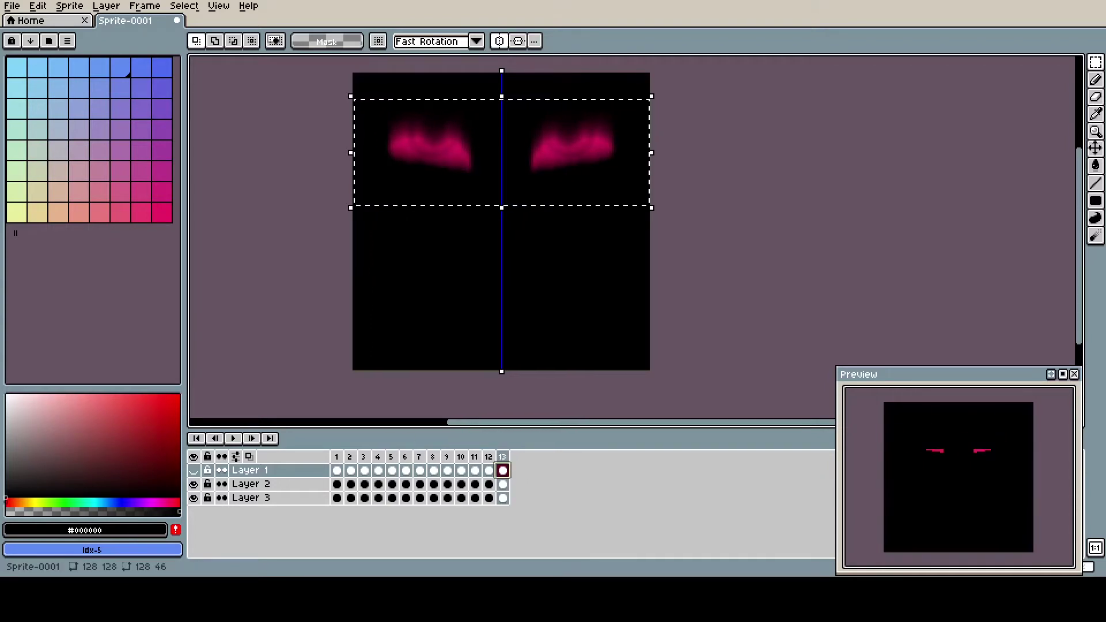
click(234, 440)
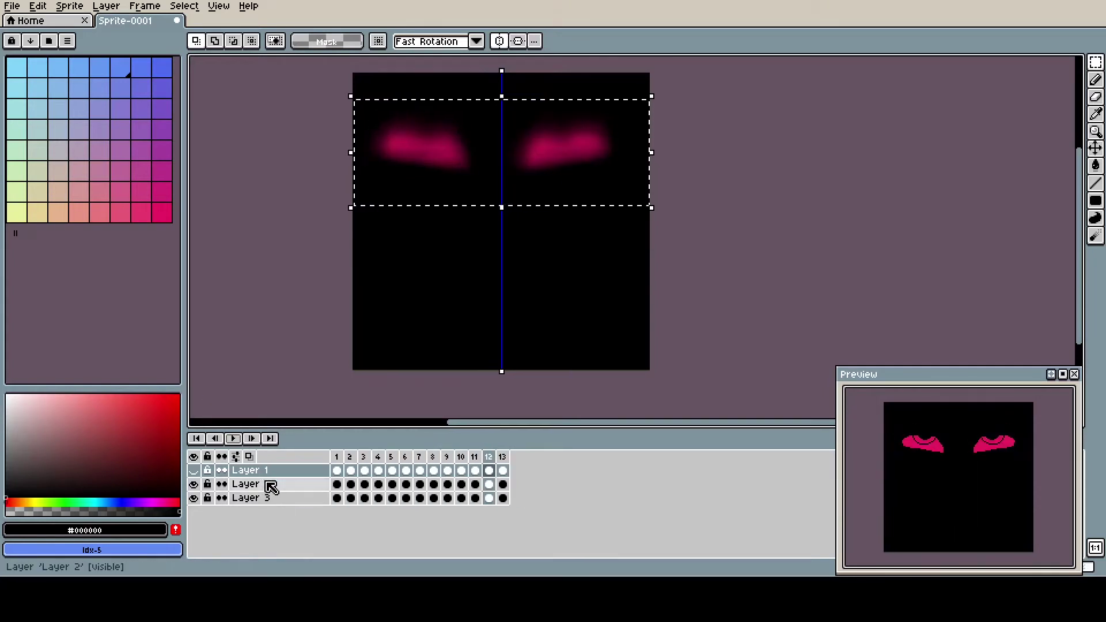
click(196, 484)
click(193, 470)
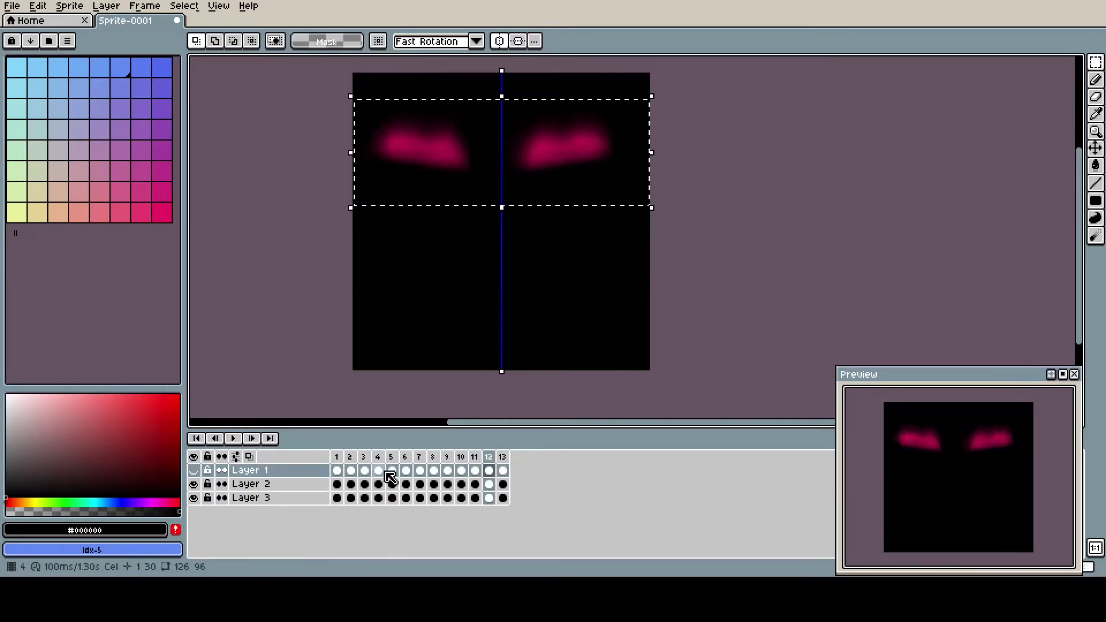
click(474, 484)
click(46, 9)
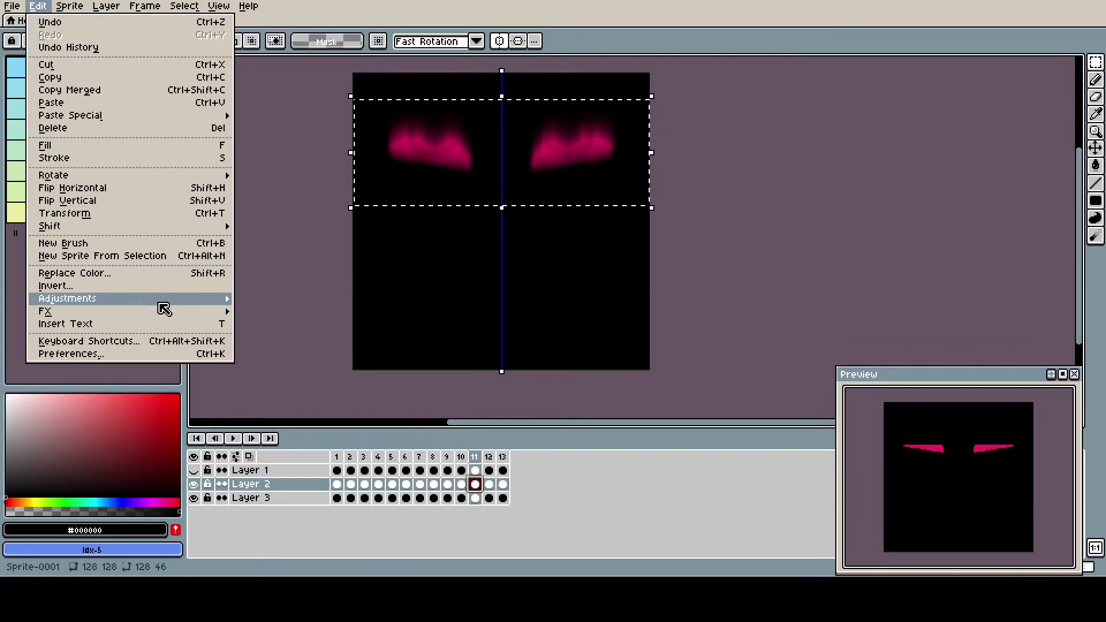
mouse_move(170, 311)
click(281, 325)
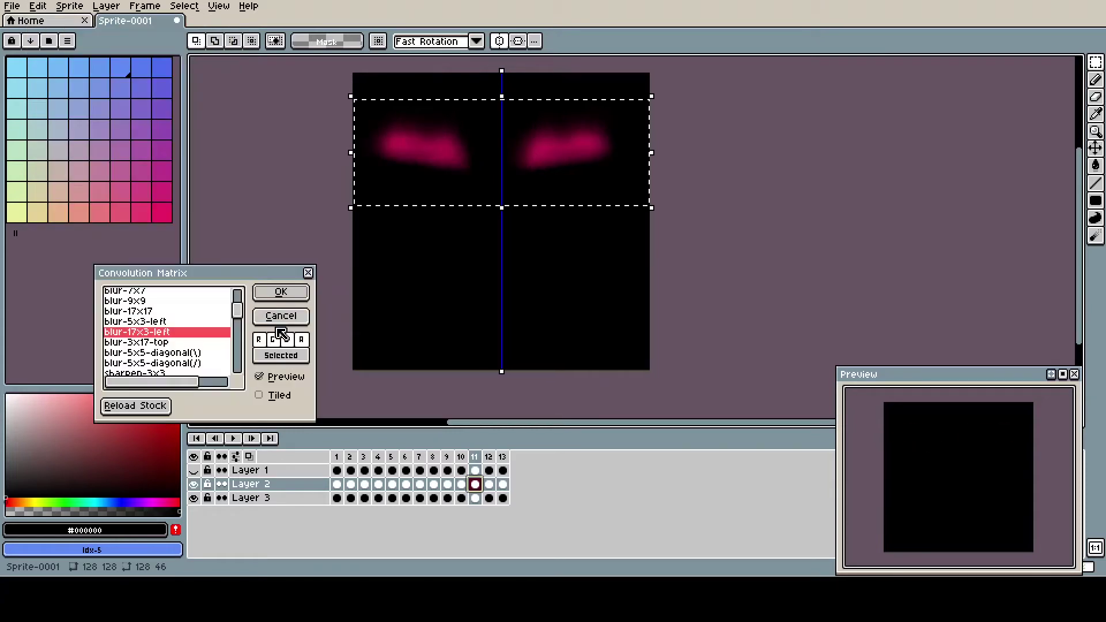
click(280, 315)
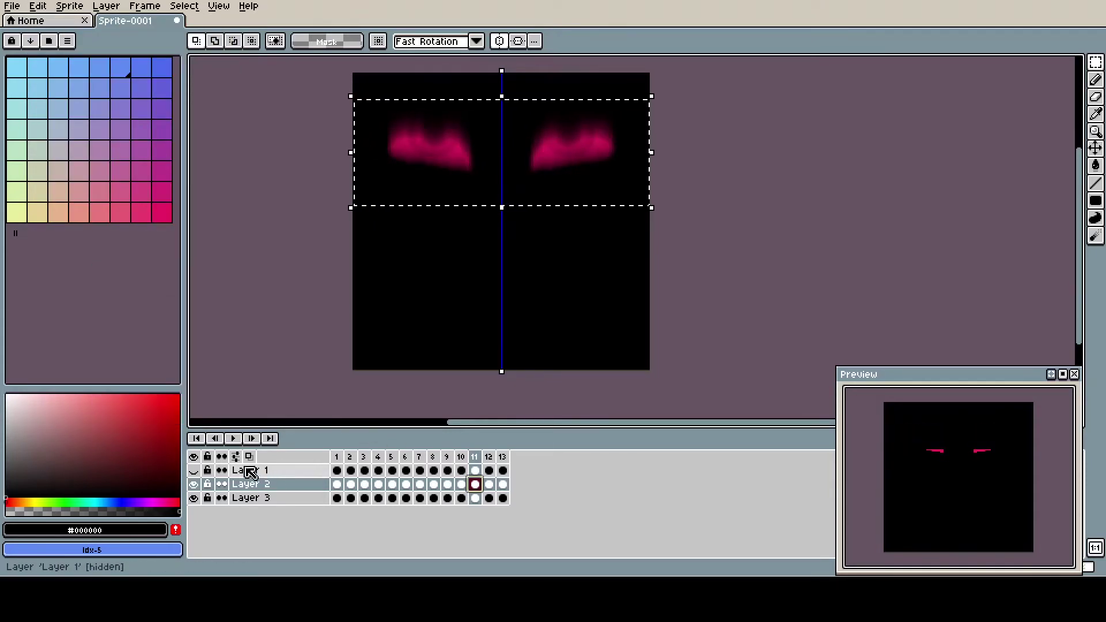
Show Layer 1, hide Layer 2 and make Layer 1's cel in frame 11 active
click(195, 471)
click(193, 484)
click(474, 471)
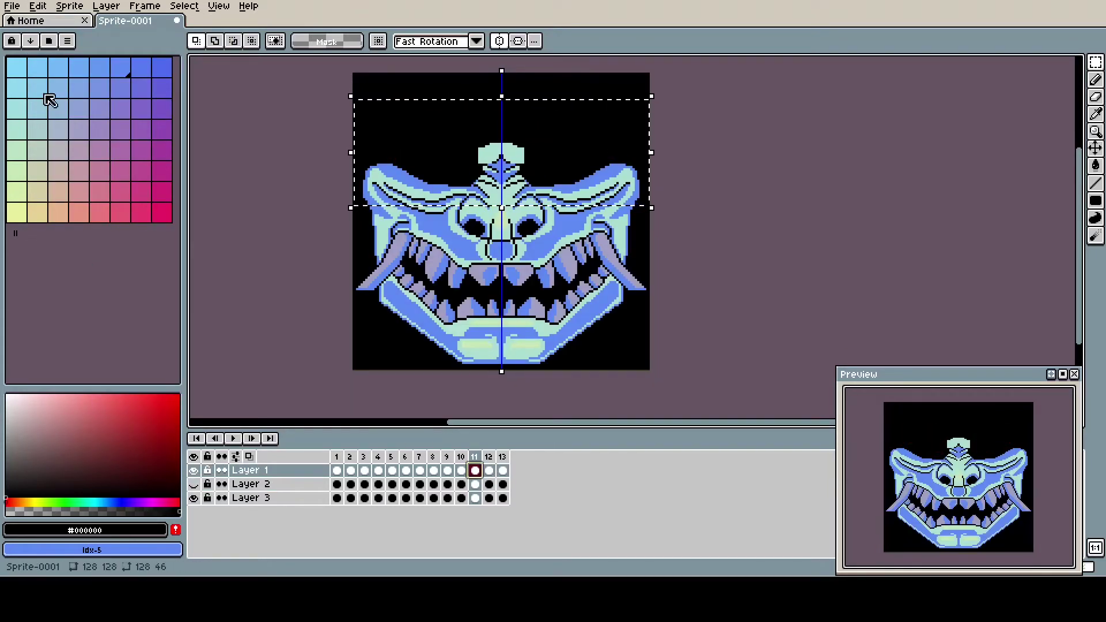
click(38, 6)
mouse_move(178, 314)
click(282, 325)
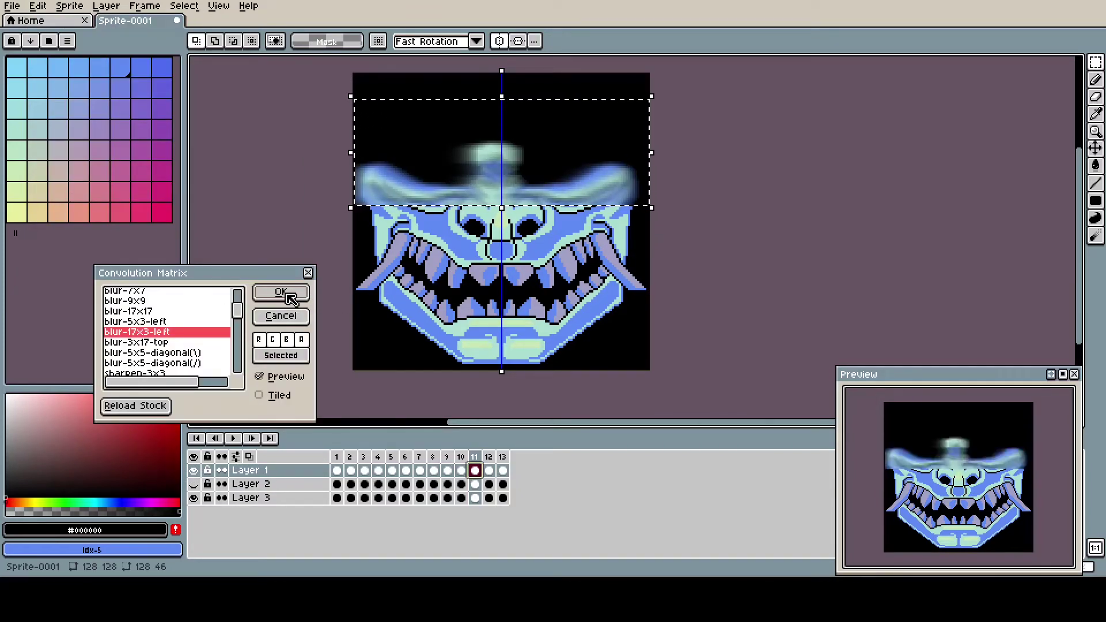
click(280, 316)
Select a 128 x 109 px area around the whole mask and preview the blur and sharpen Convolution Matrix presets on Layer 1 in frame 11
drag(276, 117, 707, 372)
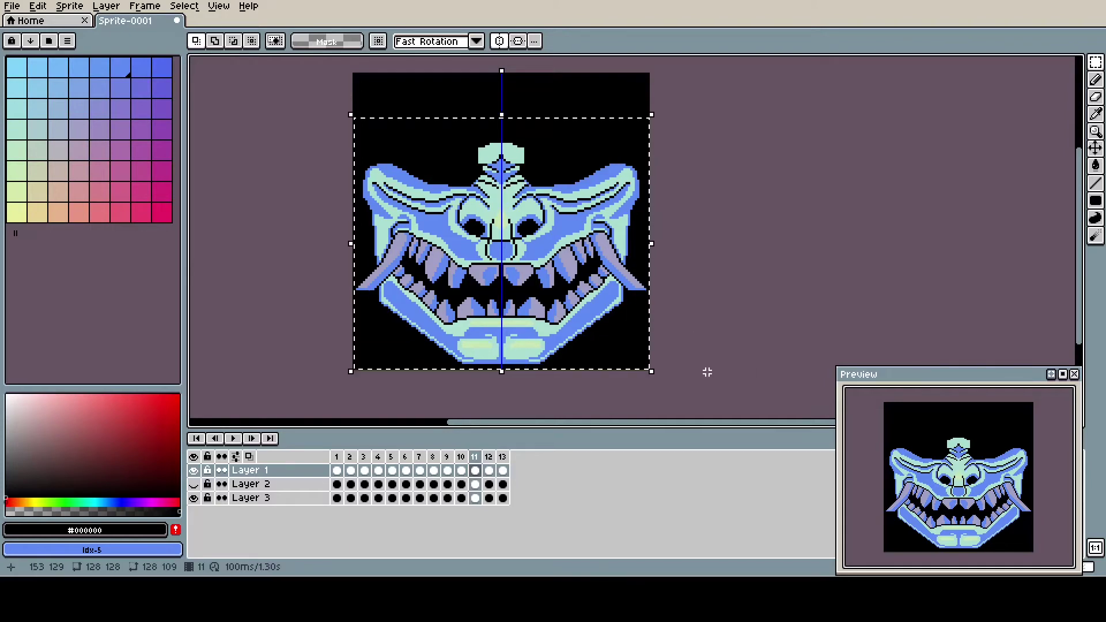
click(37, 5)
mouse_move(178, 314)
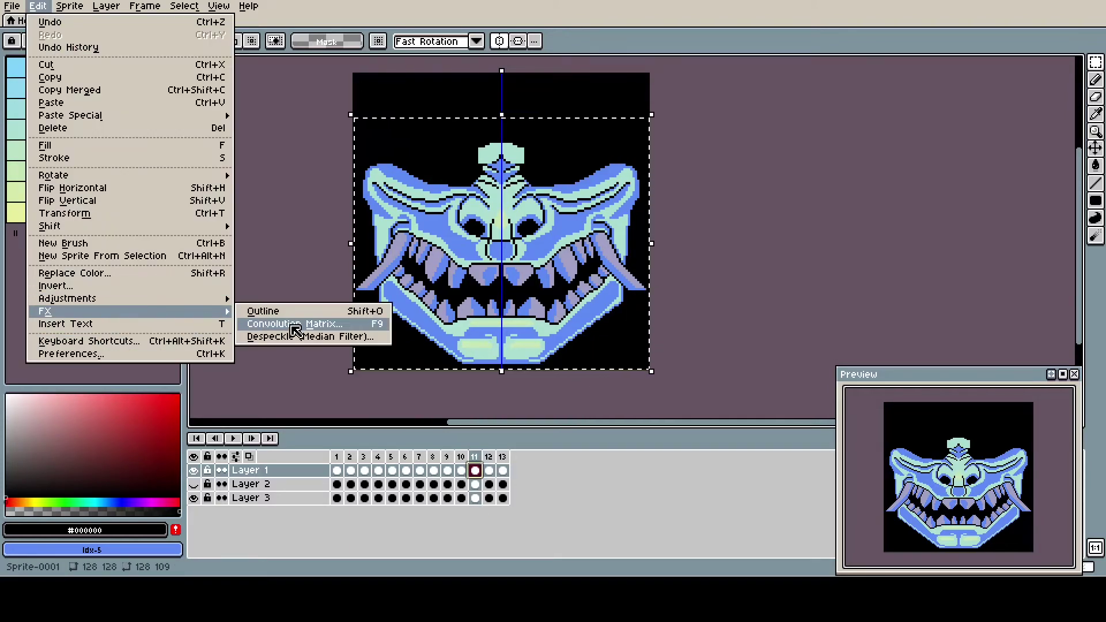
click(288, 326)
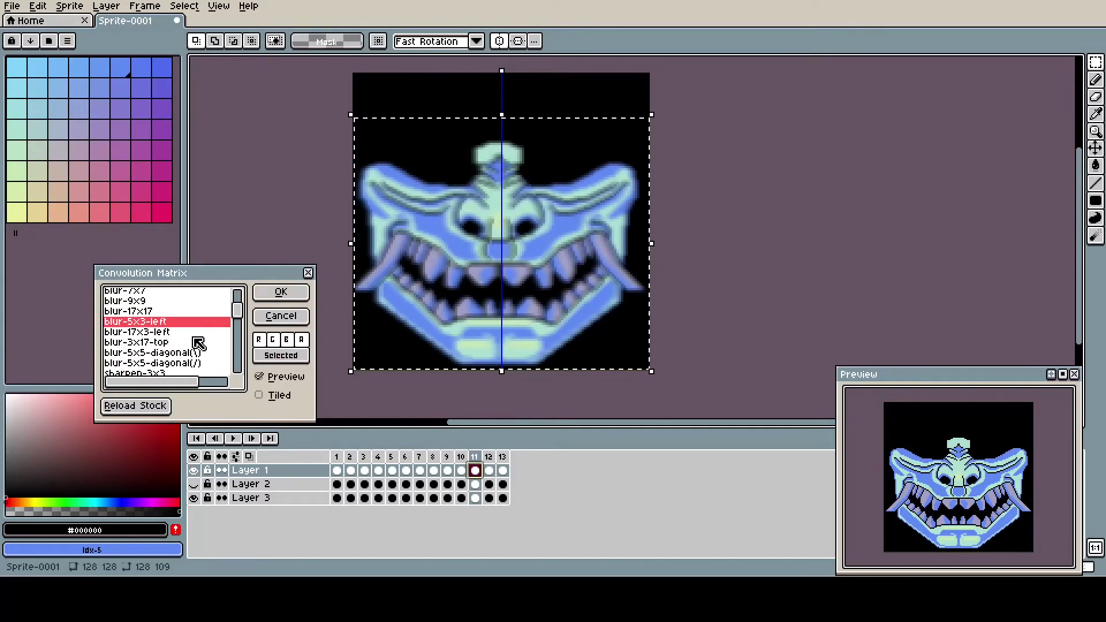
click(200, 344)
click(197, 352)
click(198, 363)
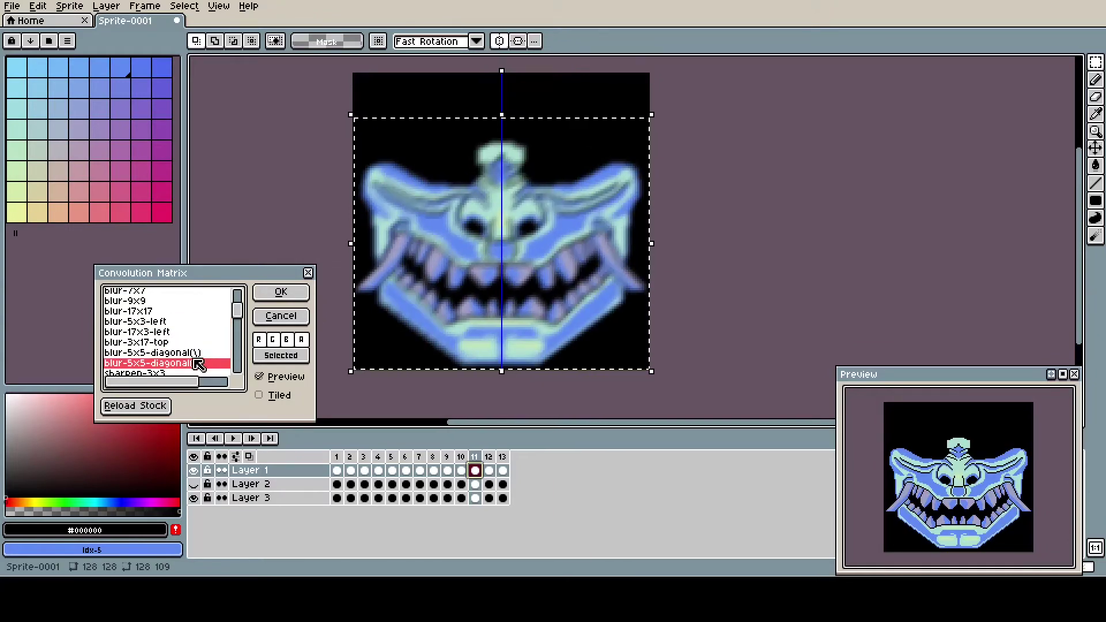
click(201, 373)
click(182, 343)
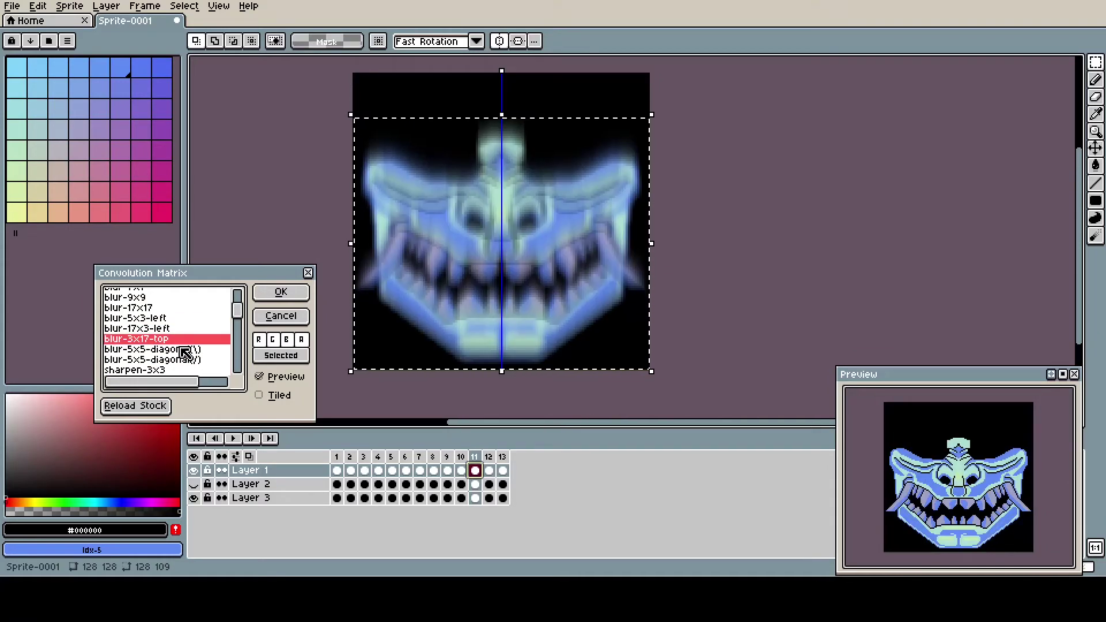
click(186, 349)
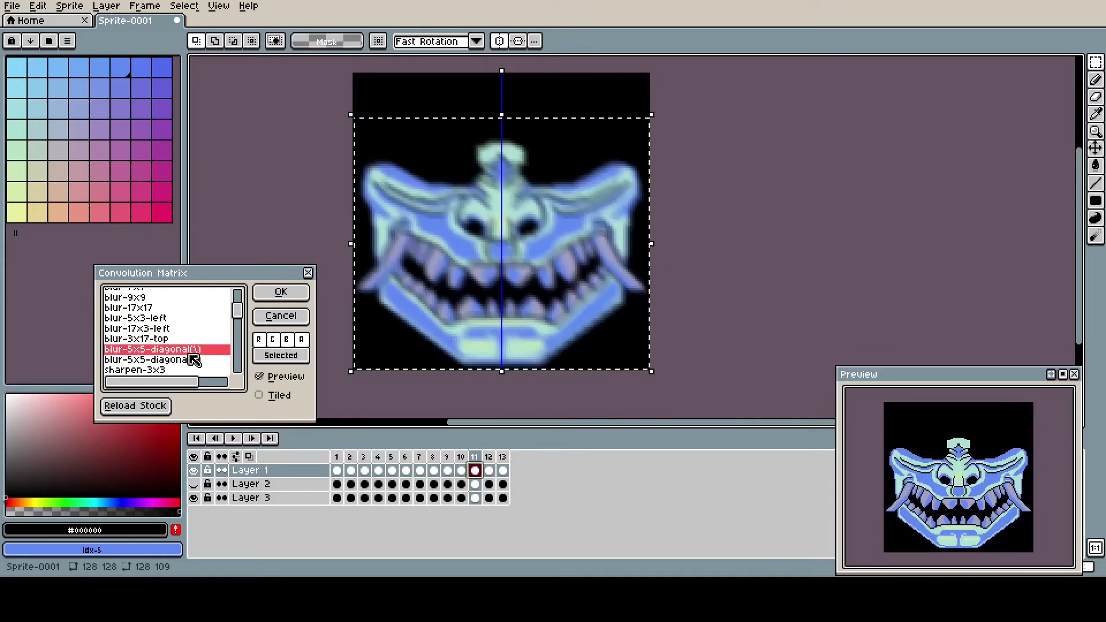
click(280, 317)
Show Layer 2 and apply the sharpen-3x3 Convolution Matrix preset to the selected mask area of Layer 1 in frame 11
click(193, 484)
key(alt+e)
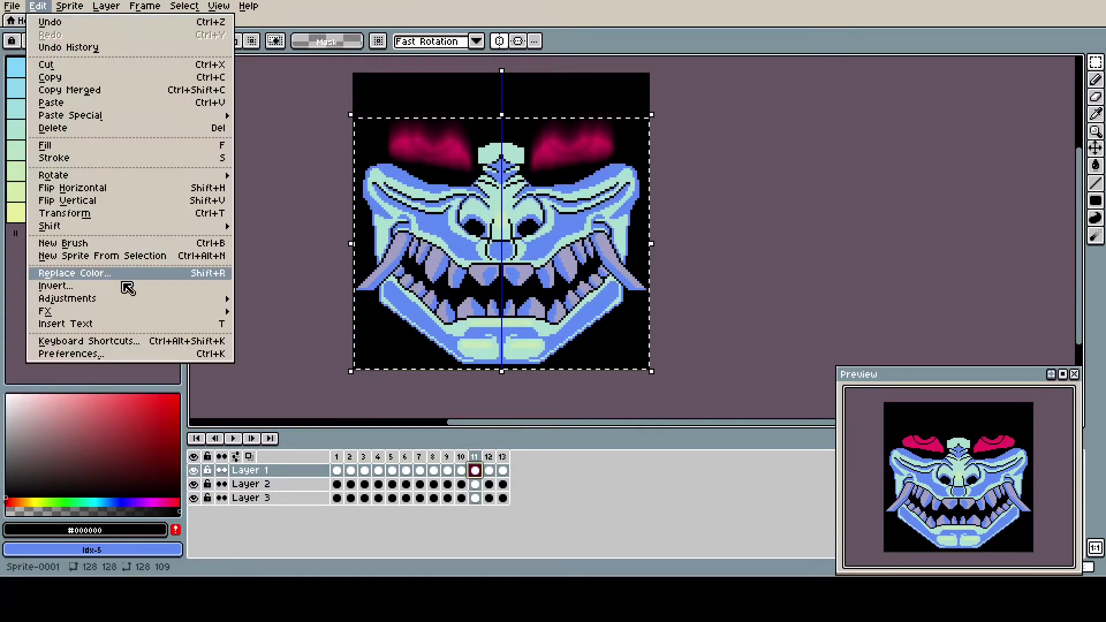
mouse_move(51, 311)
click(278, 324)
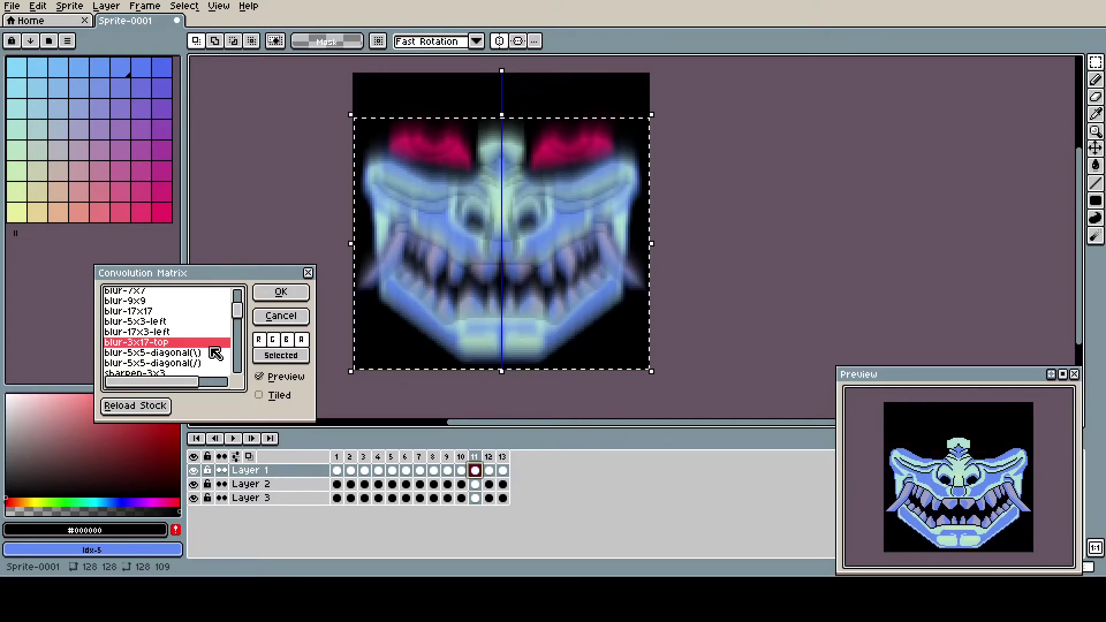
scroll(211, 349, down, 2)
click(203, 350)
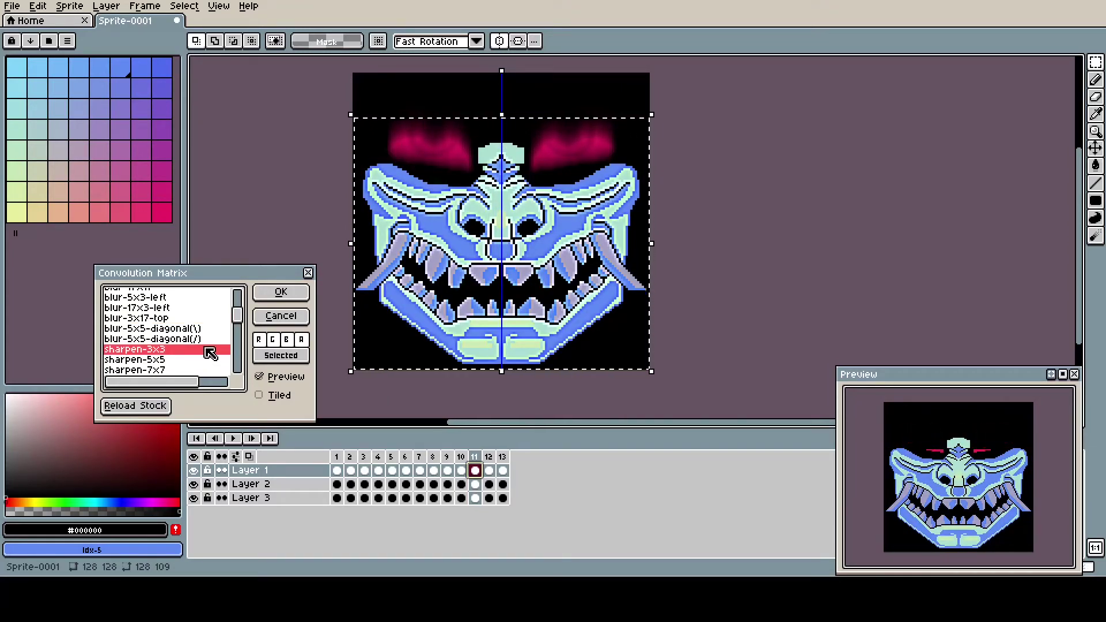
click(280, 297)
click(38, 5)
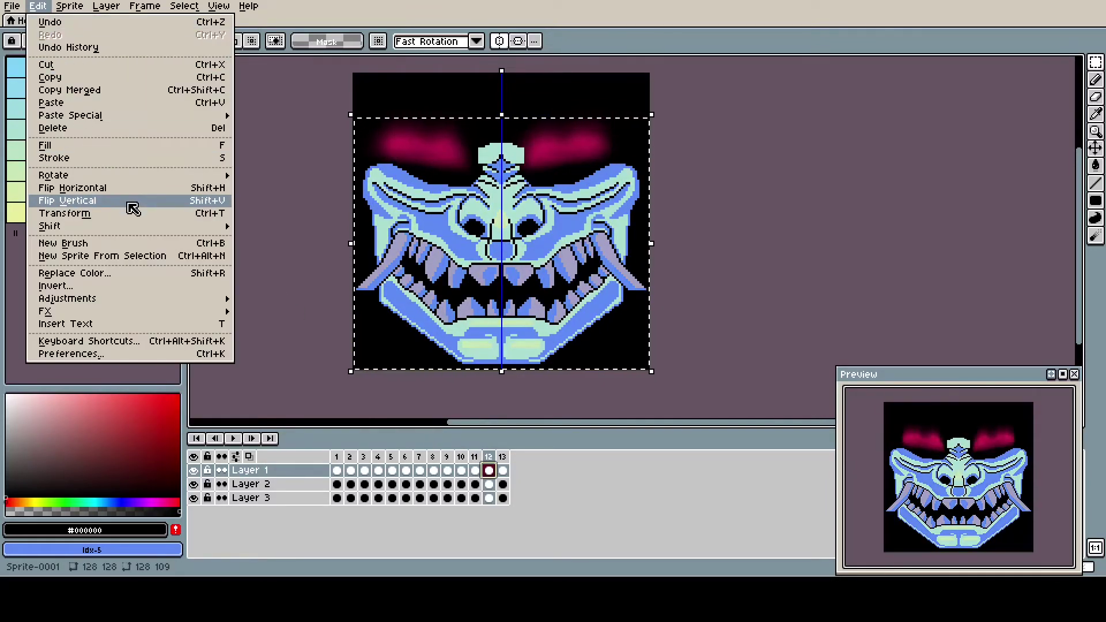
click(465, 471)
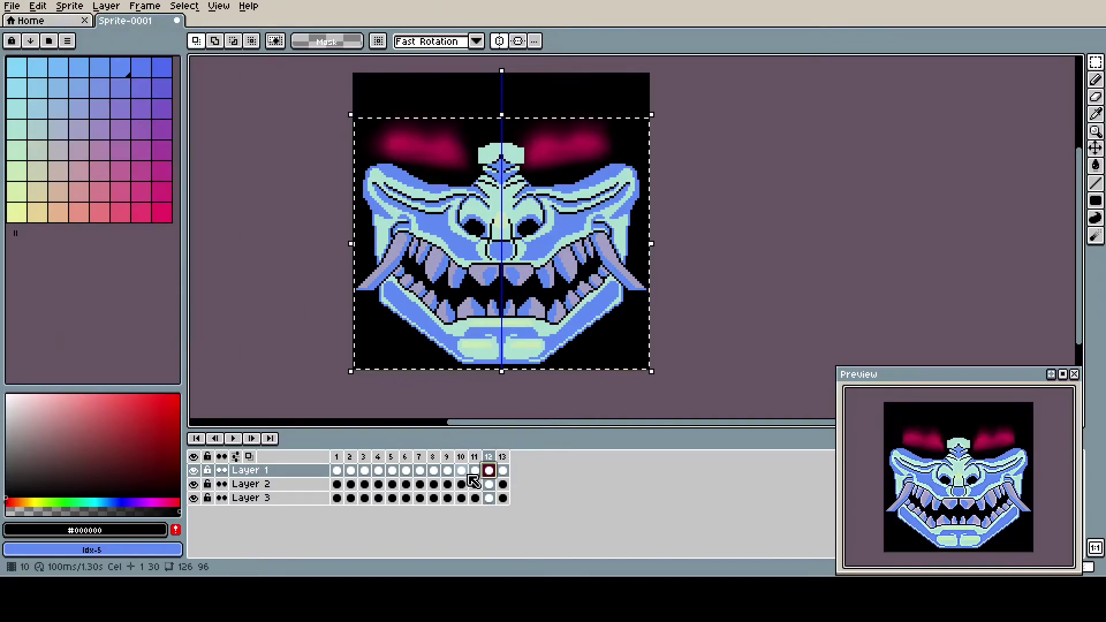
click(465, 473)
right_click(464, 462)
click(639, 459)
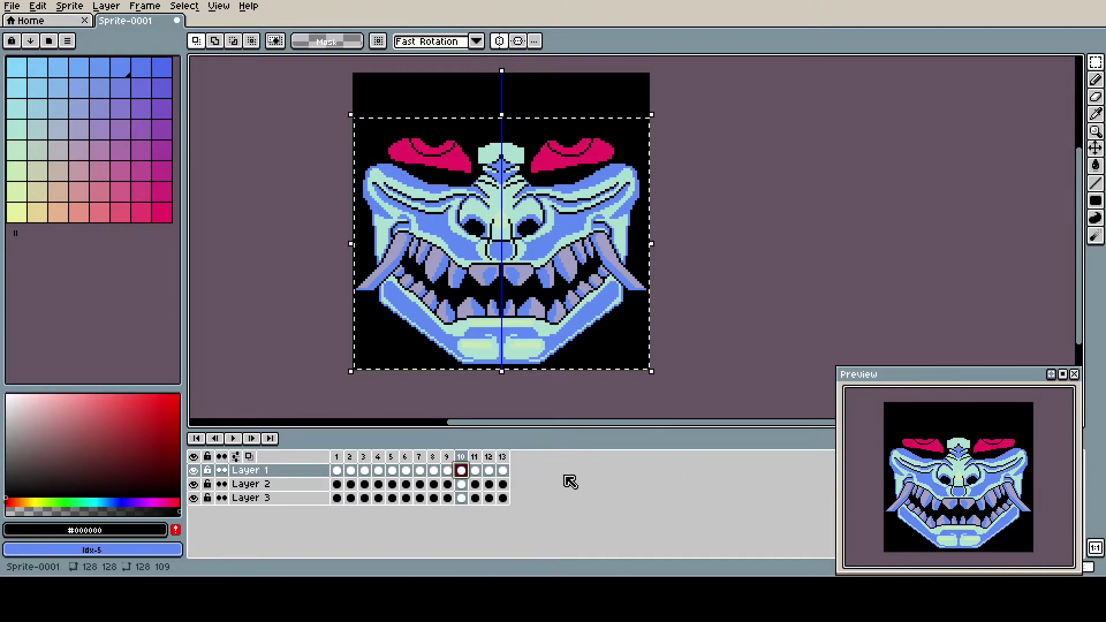
click(460, 458)
right_click(460, 458)
click(667, 518)
Duplicate frame 10's cels on all three layers into frame 11
drag(461, 469, 463, 523)
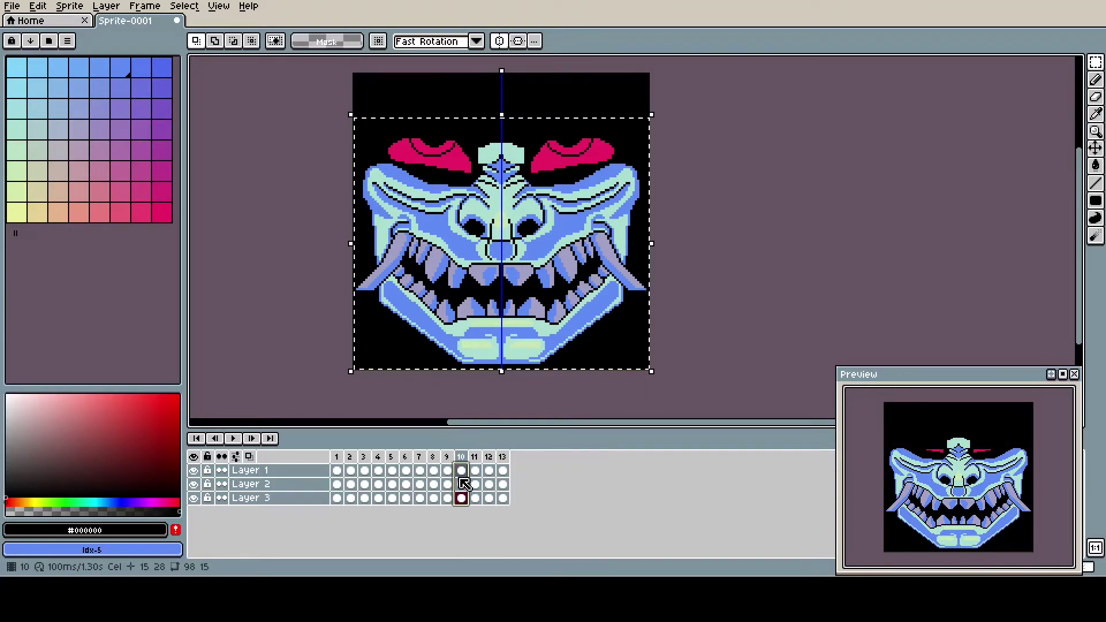
right_click(459, 472)
click(513, 540)
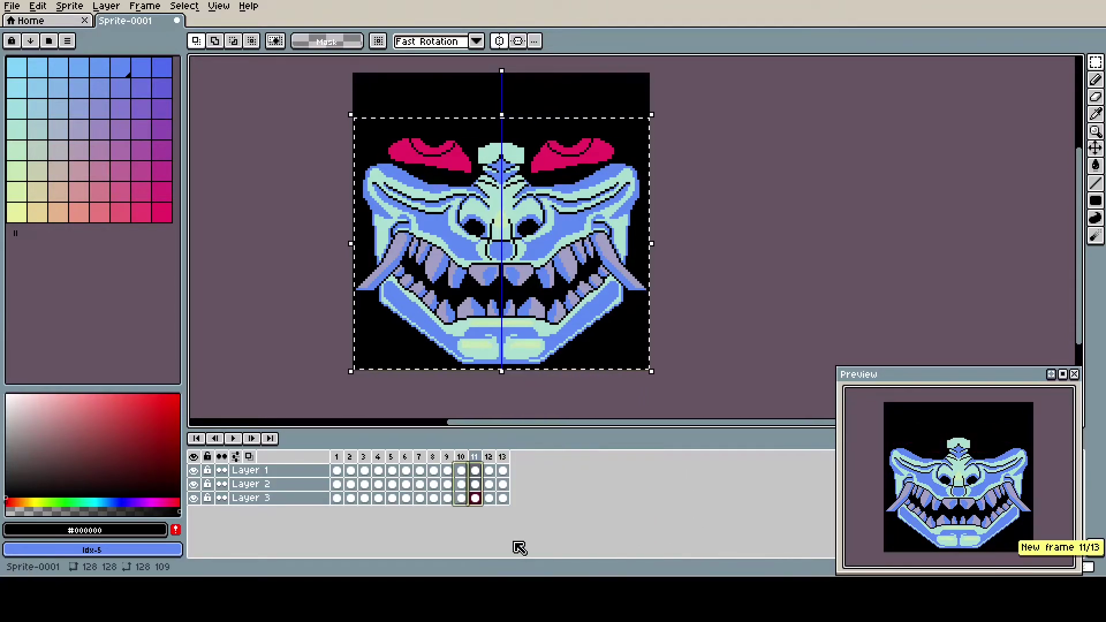
Apply the sharpen-7x7 Convolution Matrix preset to the selected area of Layer 2 in frame 11
click(475, 470)
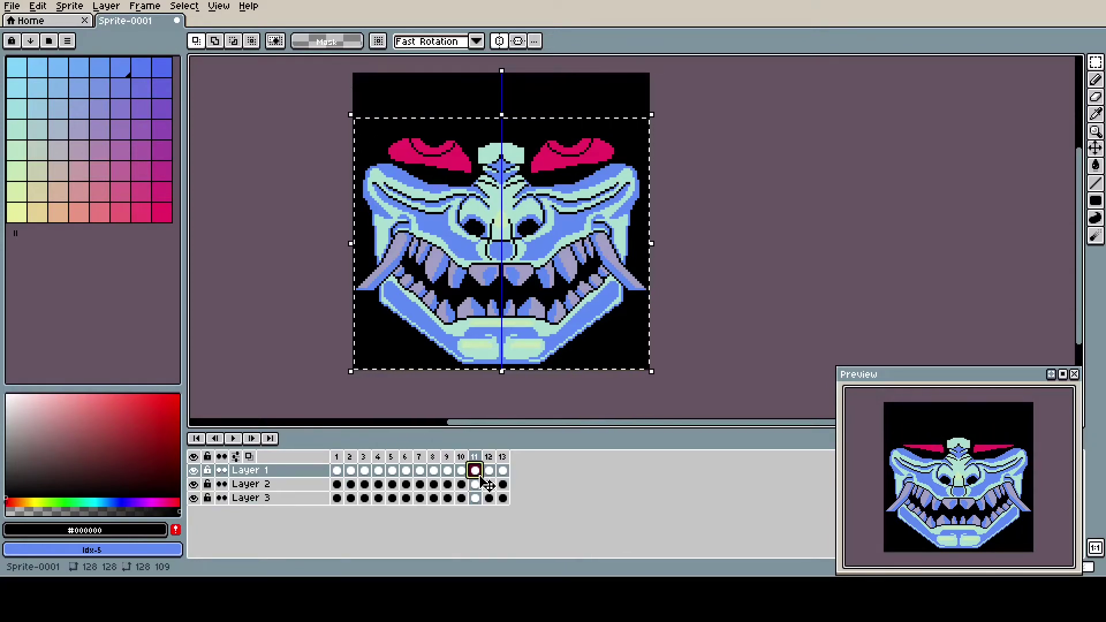
click(475, 484)
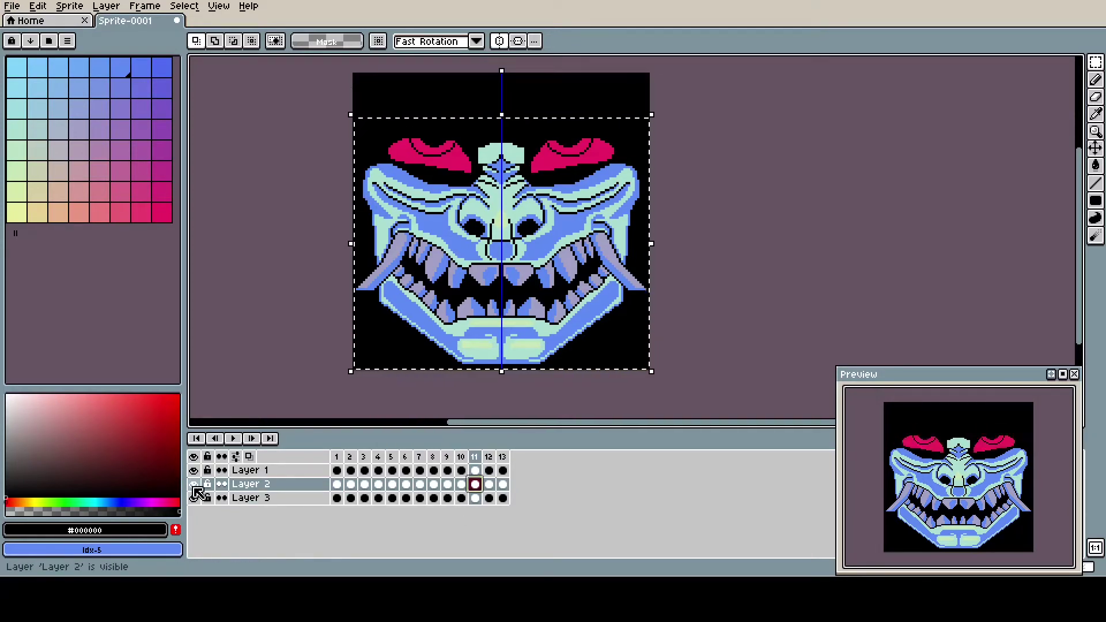
click(37, 6)
mouse_move(172, 311)
click(268, 323)
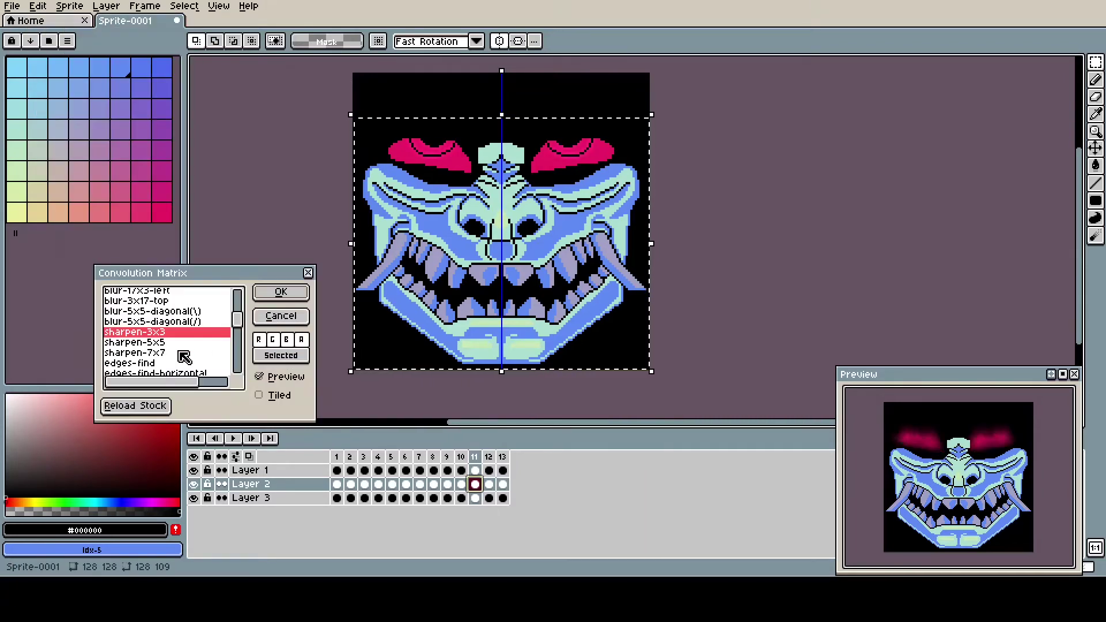
drag(181, 330, 185, 370)
click(178, 354)
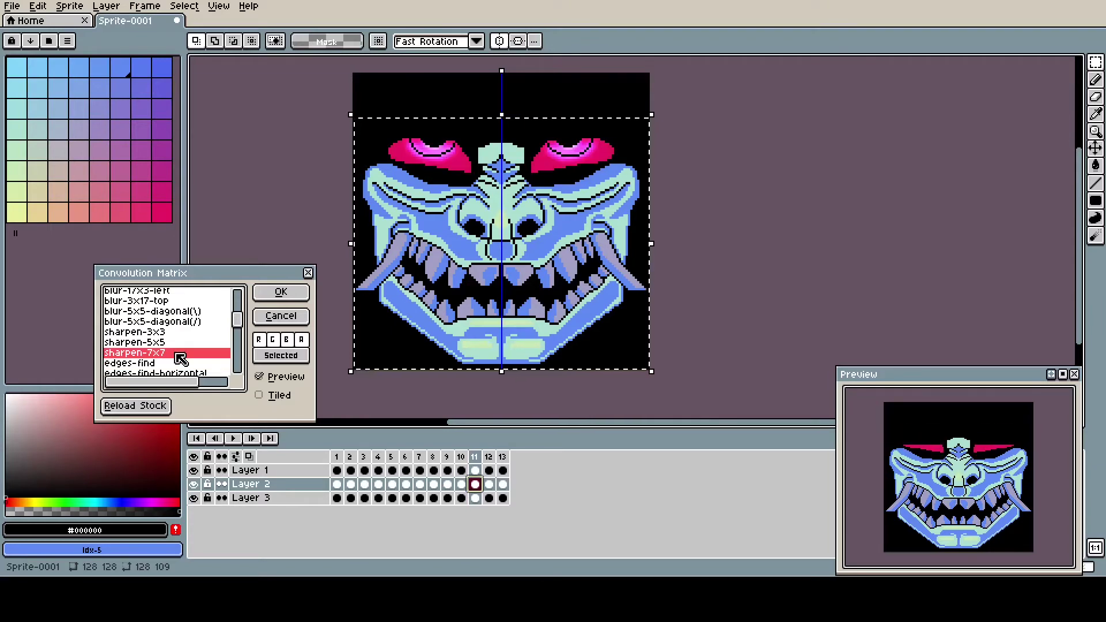
click(170, 344)
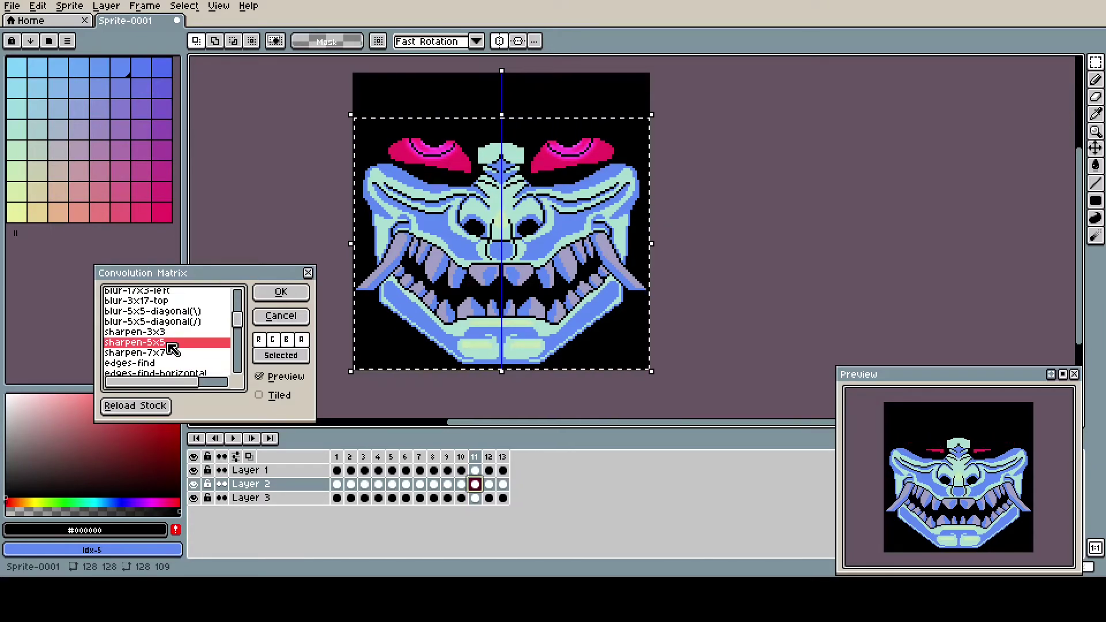
click(173, 353)
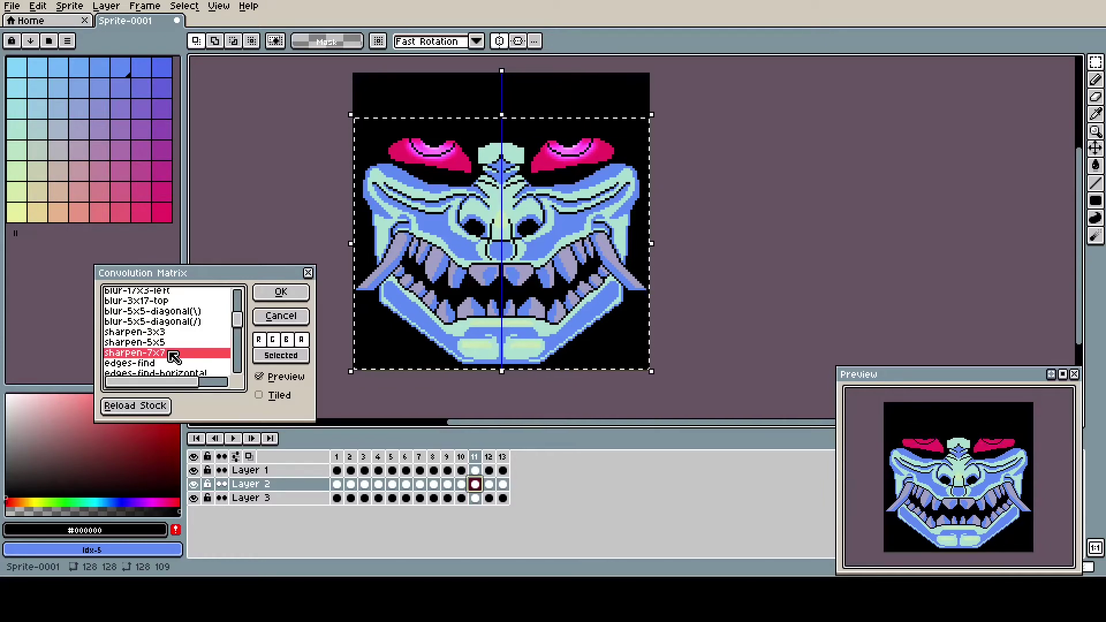
click(286, 293)
Preview the sharpen, edges-find and misc Convolution Matrix presets on Layer 2's blurred eyes in frame 12
click(489, 484)
click(38, 7)
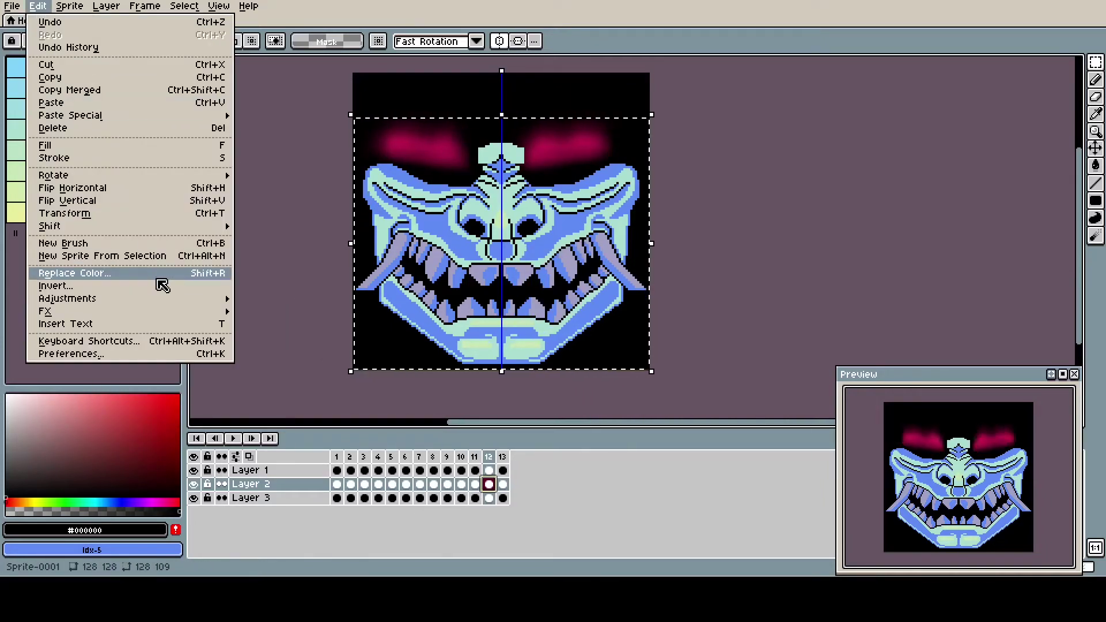
mouse_move(187, 302)
click(252, 311)
click(277, 256)
click(38, 7)
mouse_move(151, 315)
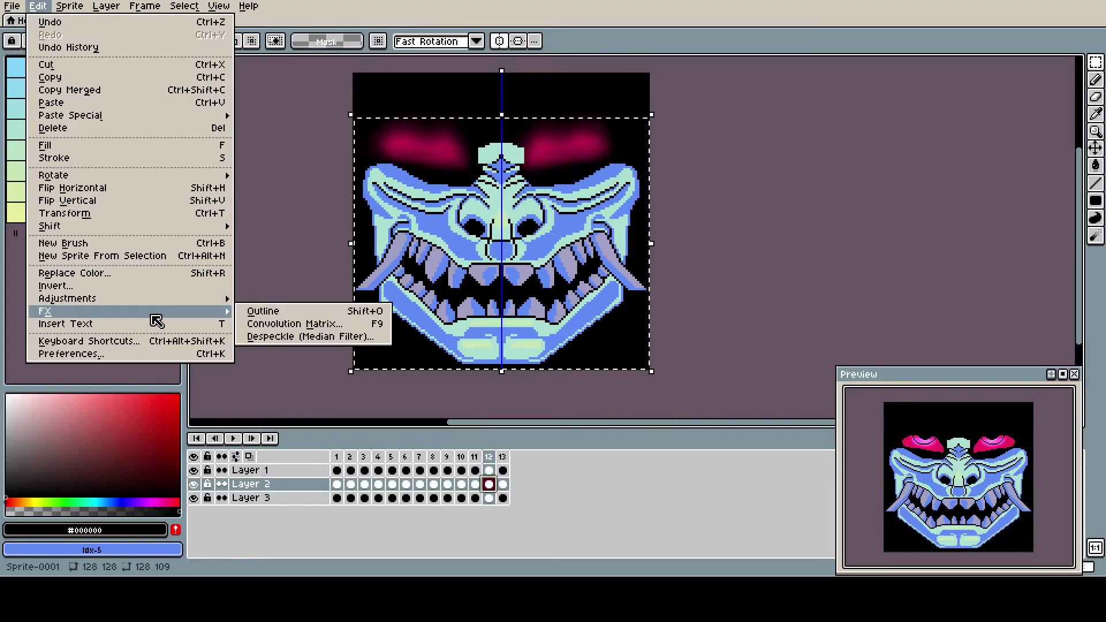
click(264, 325)
click(208, 343)
click(196, 334)
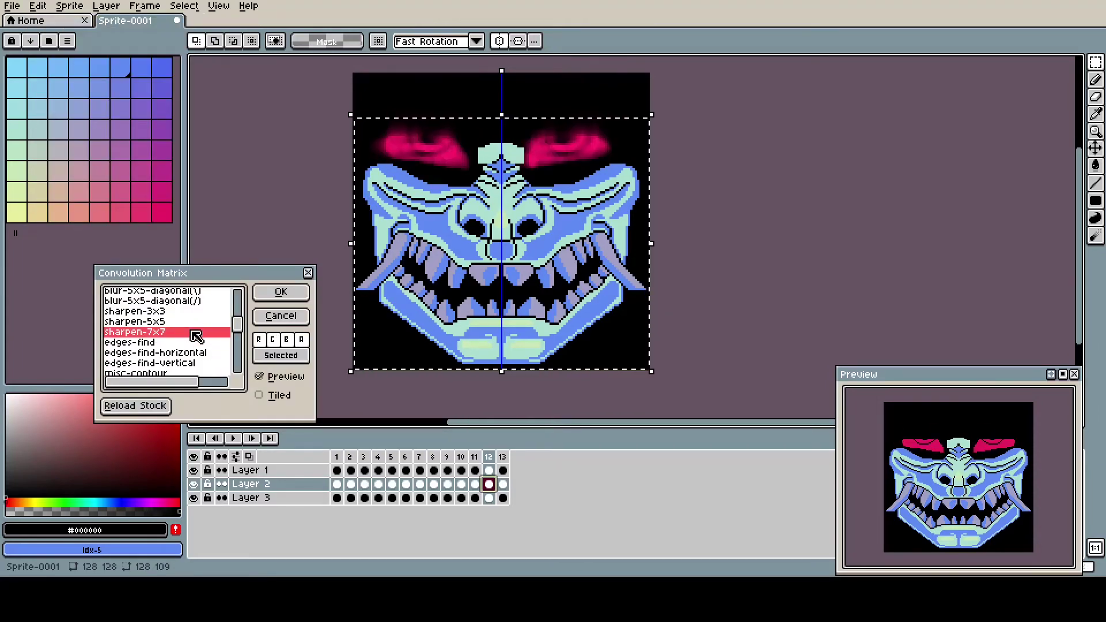
click(196, 342)
click(199, 353)
click(201, 363)
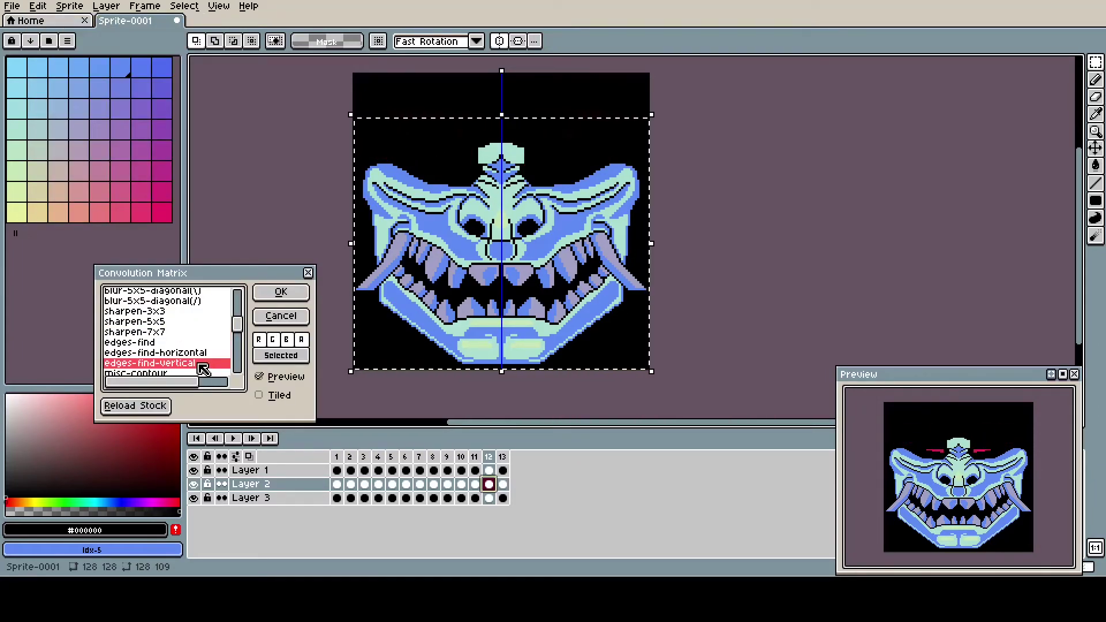
scroll(196, 361, down, 1)
click(197, 352)
click(198, 362)
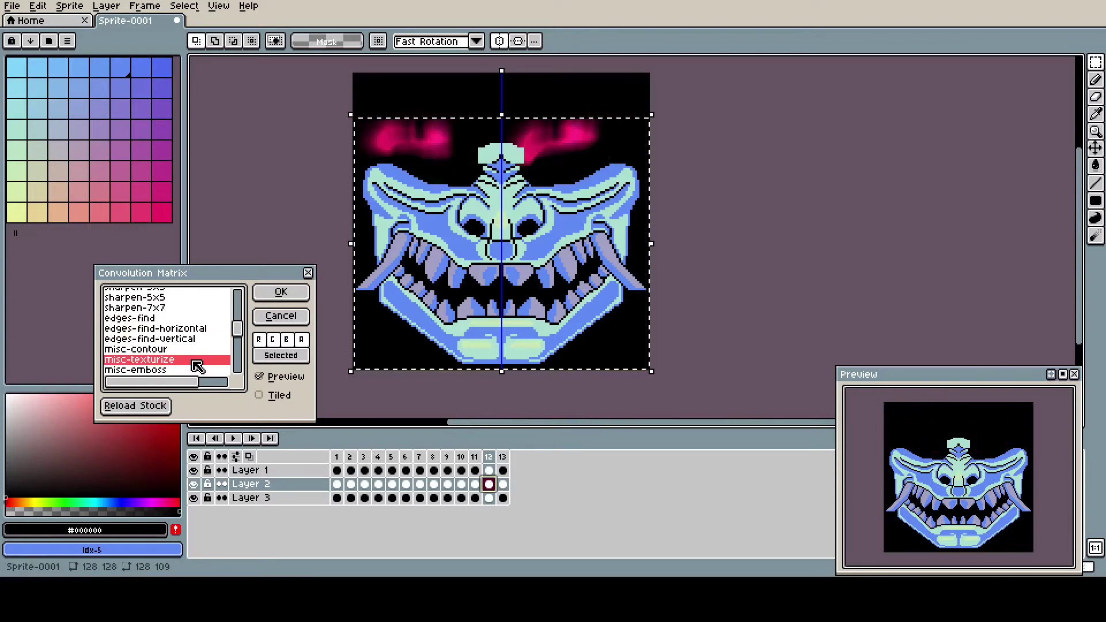
scroll(198, 365, down, 1)
click(194, 347)
click(193, 357)
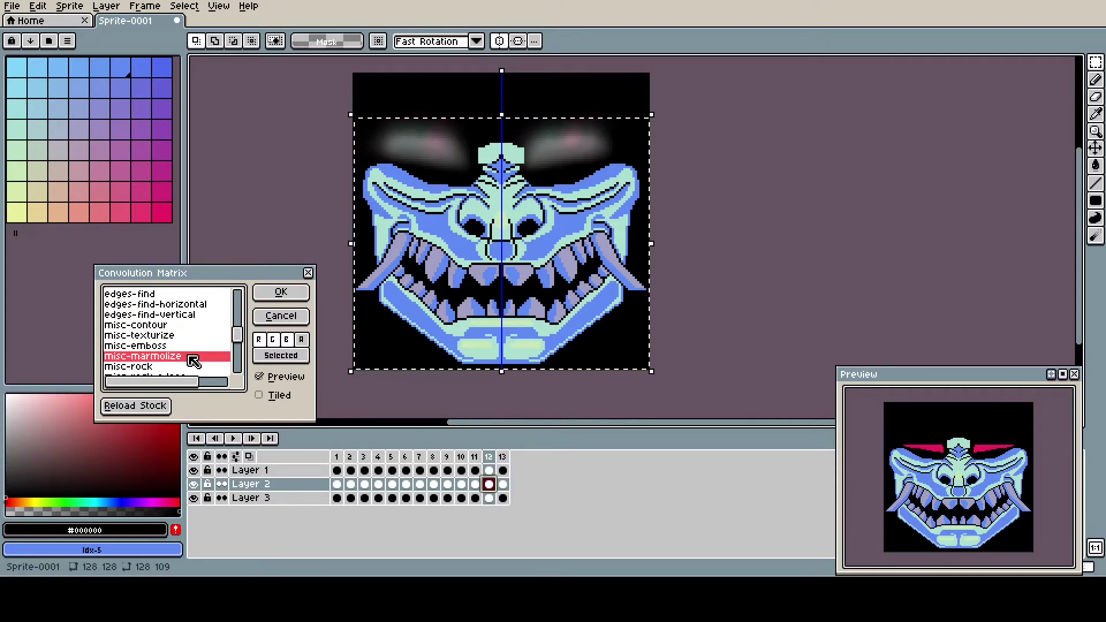
Compare the blur and sharpen Convolution Matrix presets on the eyes in frame 12 and close the filter without applying any
click(180, 314)
scroll(180, 316, up, 2)
click(176, 323)
click(180, 301)
scroll(180, 308, up, 2)
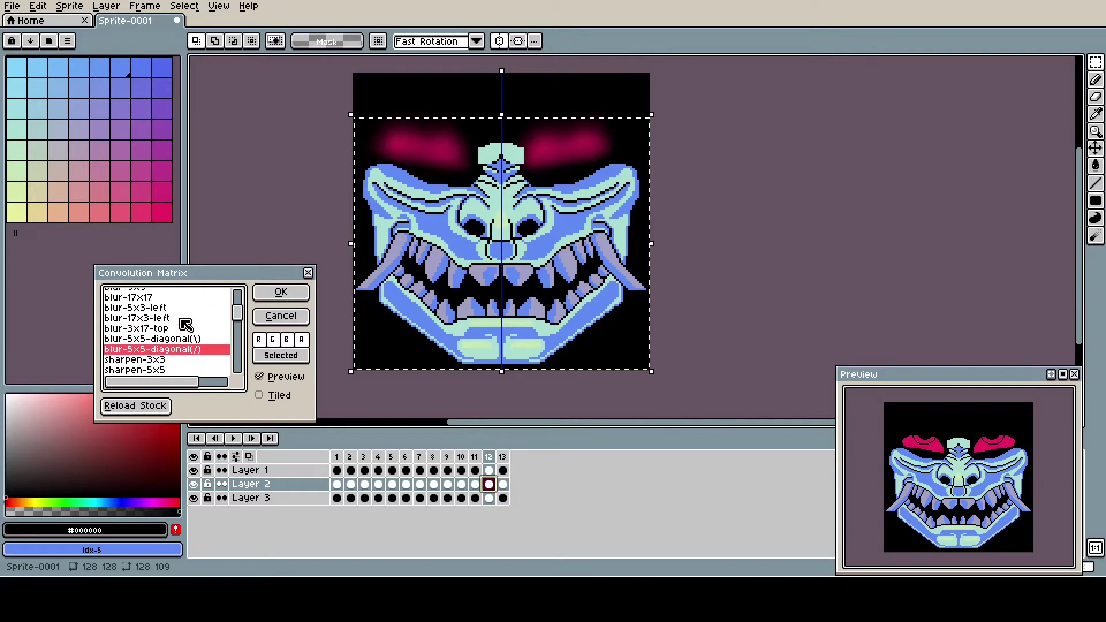
click(181, 310)
click(183, 340)
click(182, 357)
click(179, 343)
click(173, 362)
scroll(172, 363, down, 1)
click(170, 347)
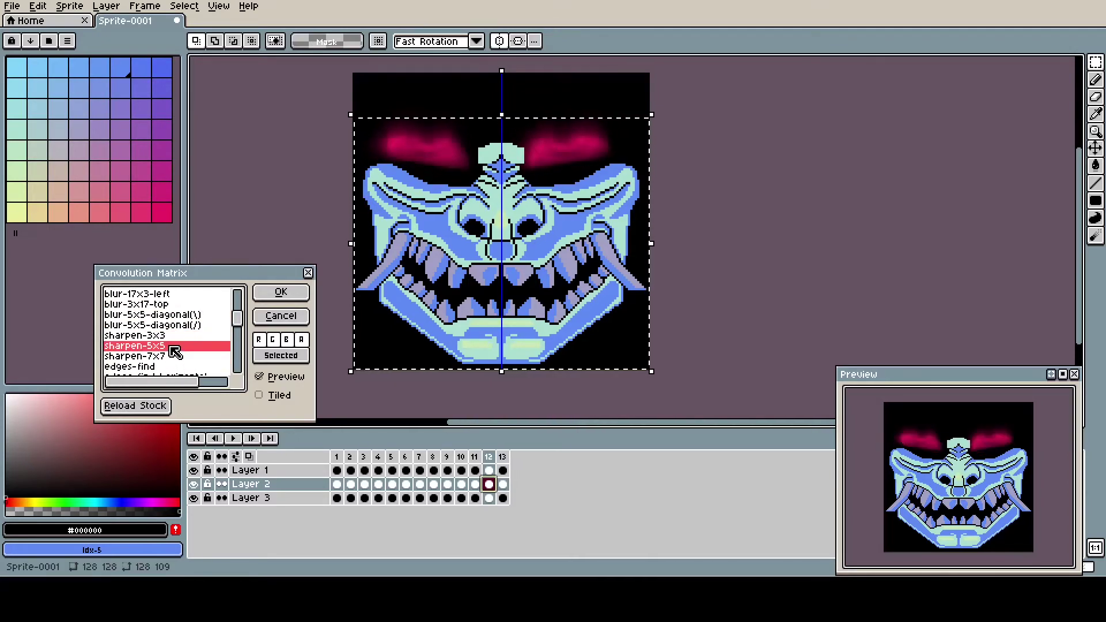
click(175, 357)
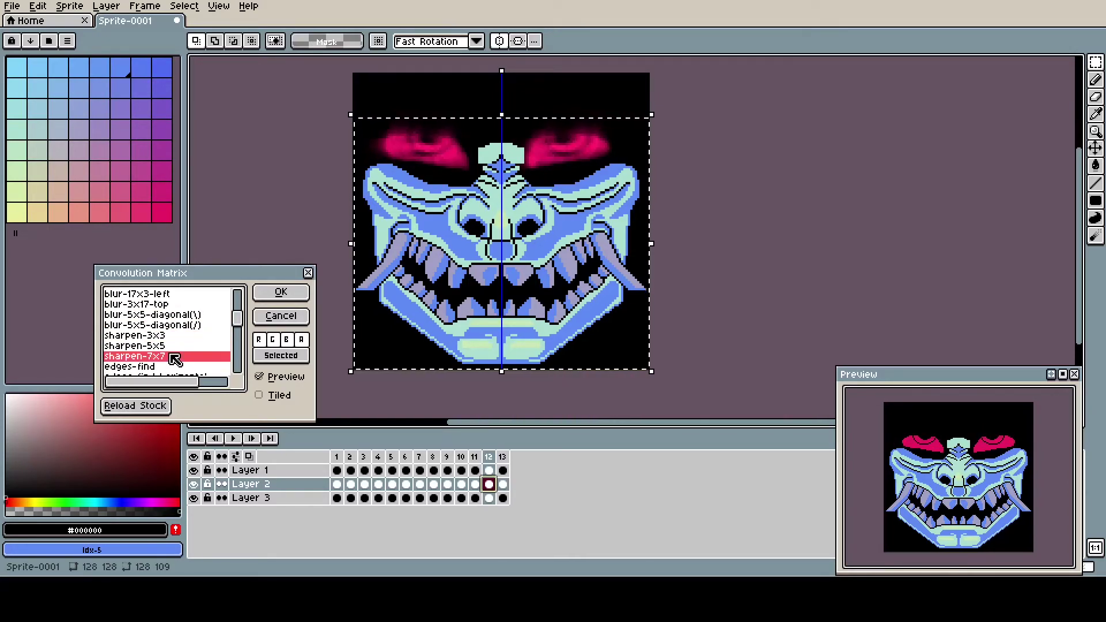
click(172, 306)
scroll(171, 307, up, 1)
click(170, 310)
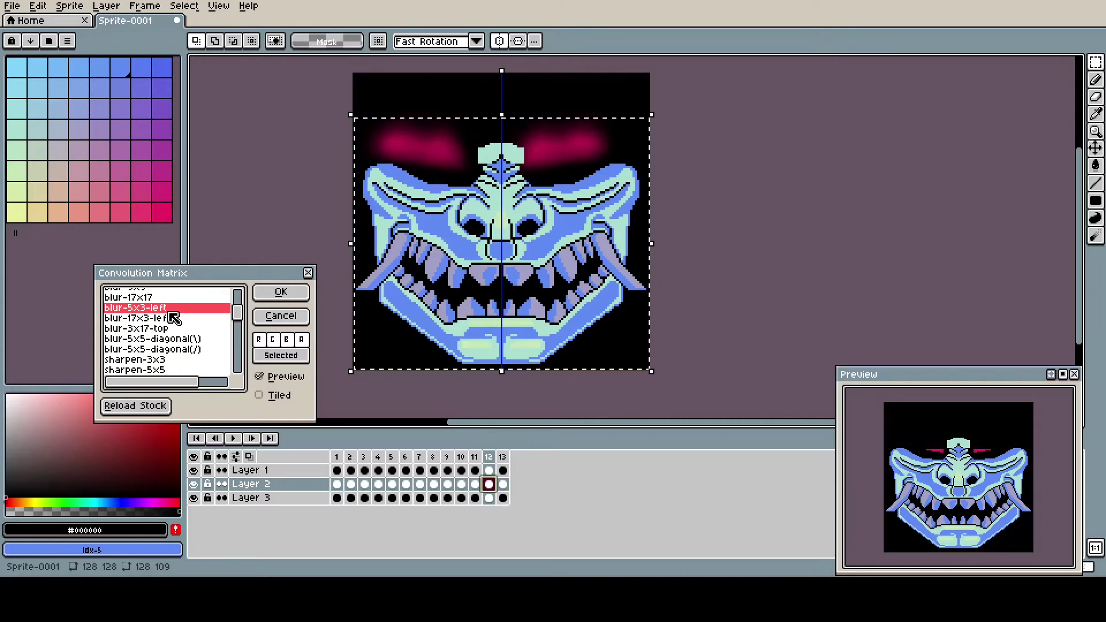
key(Escape)
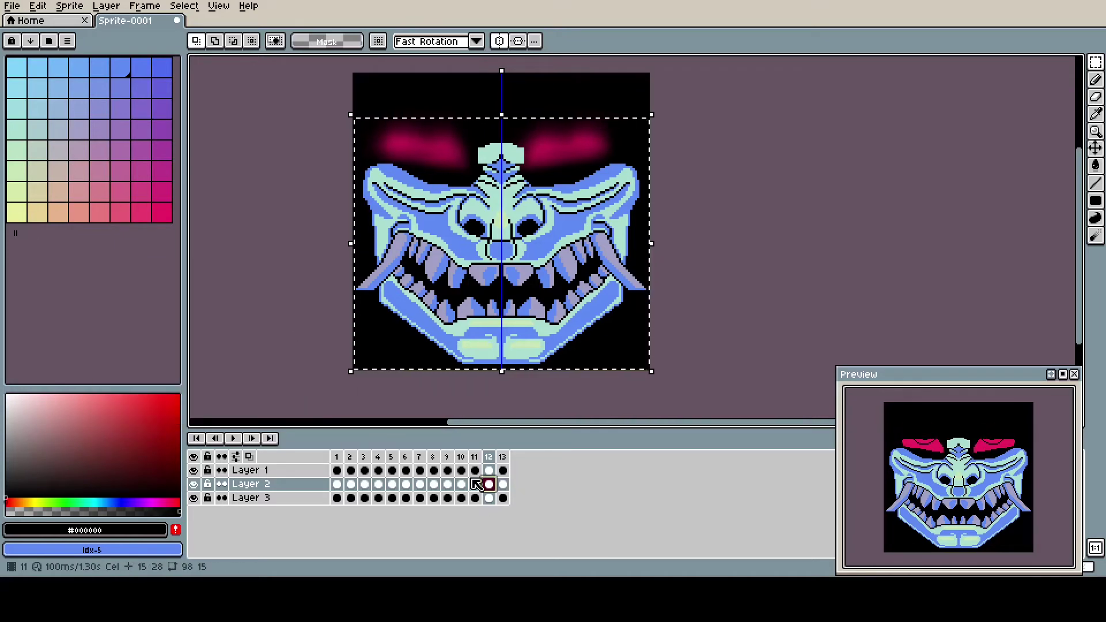
Delete frame 10 from the animation
click(468, 470)
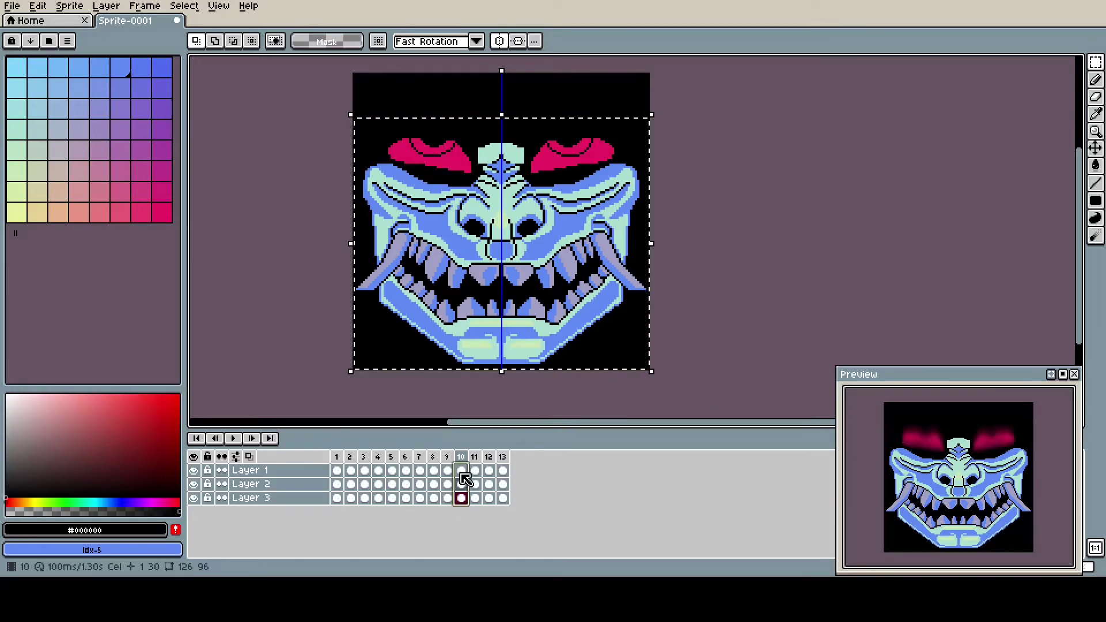
click(462, 498)
right_click(461, 456)
click(494, 527)
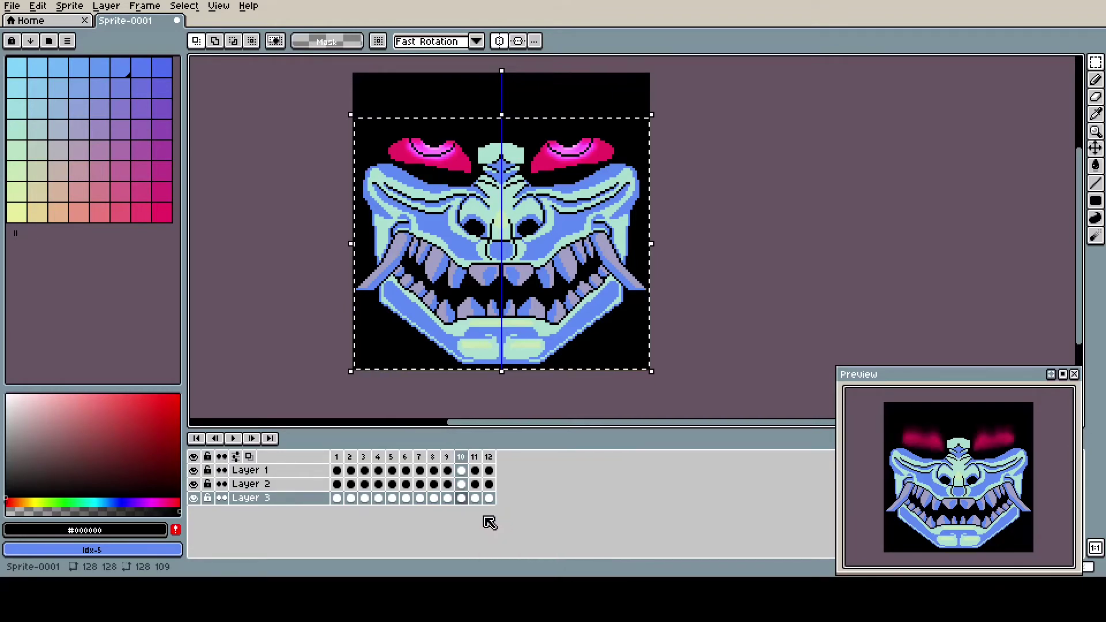
click(490, 456)
right_click(489, 457)
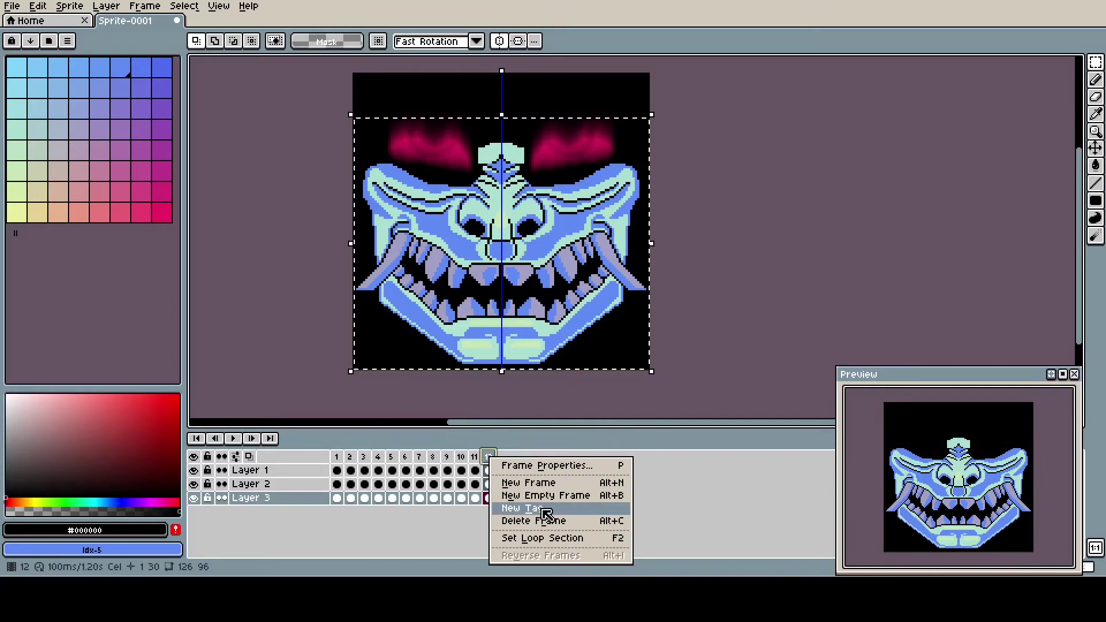
click(428, 544)
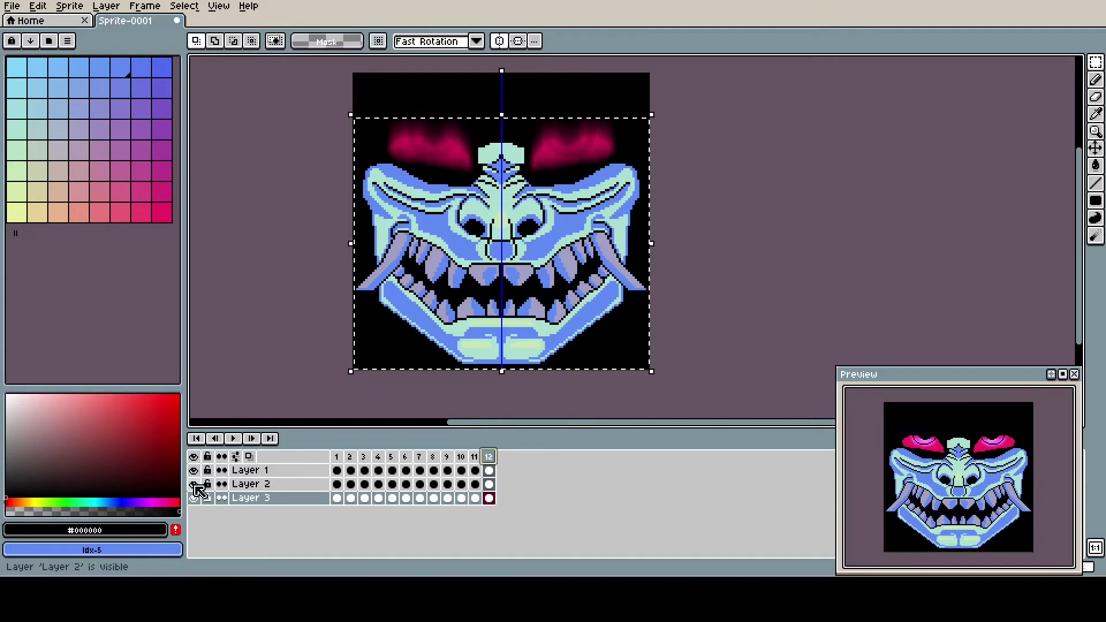
Trim the top edge of both eyes on Layer 2 in frame 2 with a mirrored horizontal black line, using the 1 px Line tool
click(351, 470)
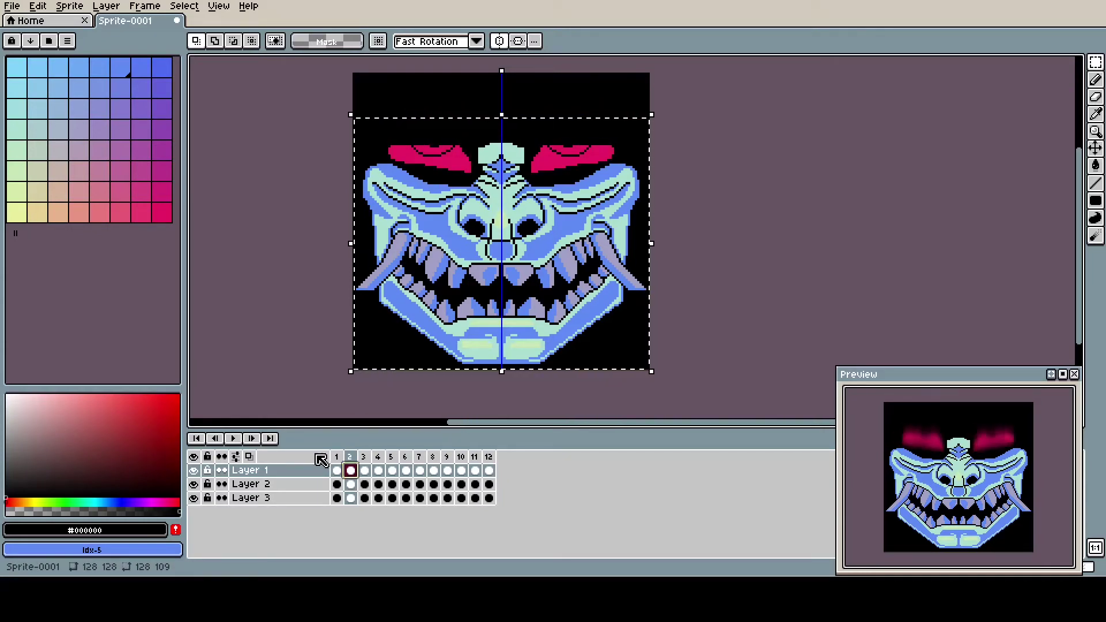
scroll(537, 127, up, 4)
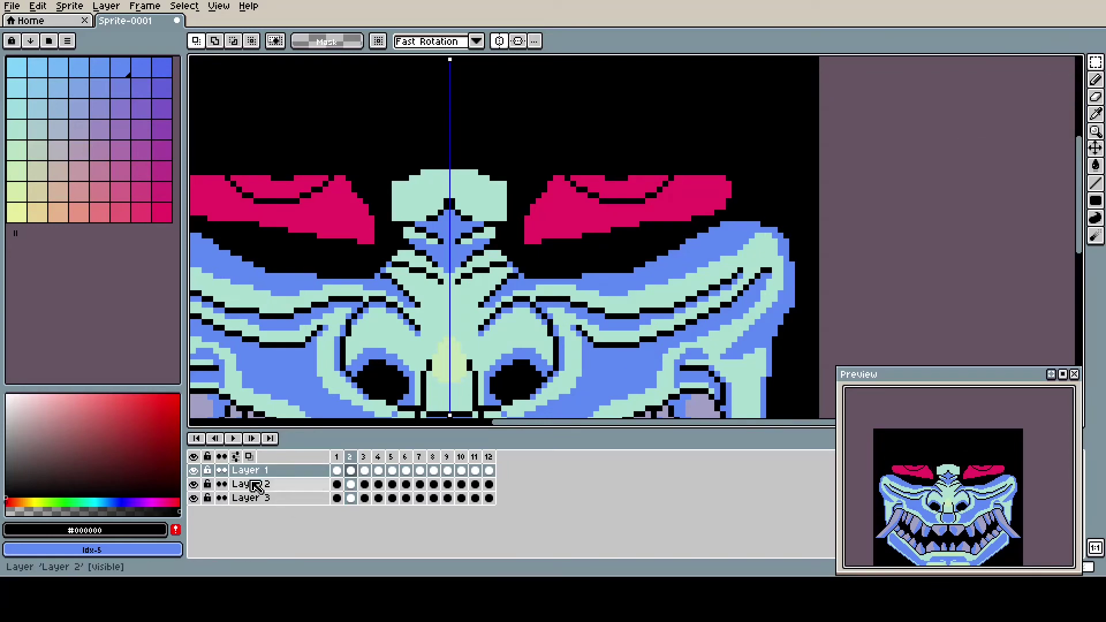
click(350, 484)
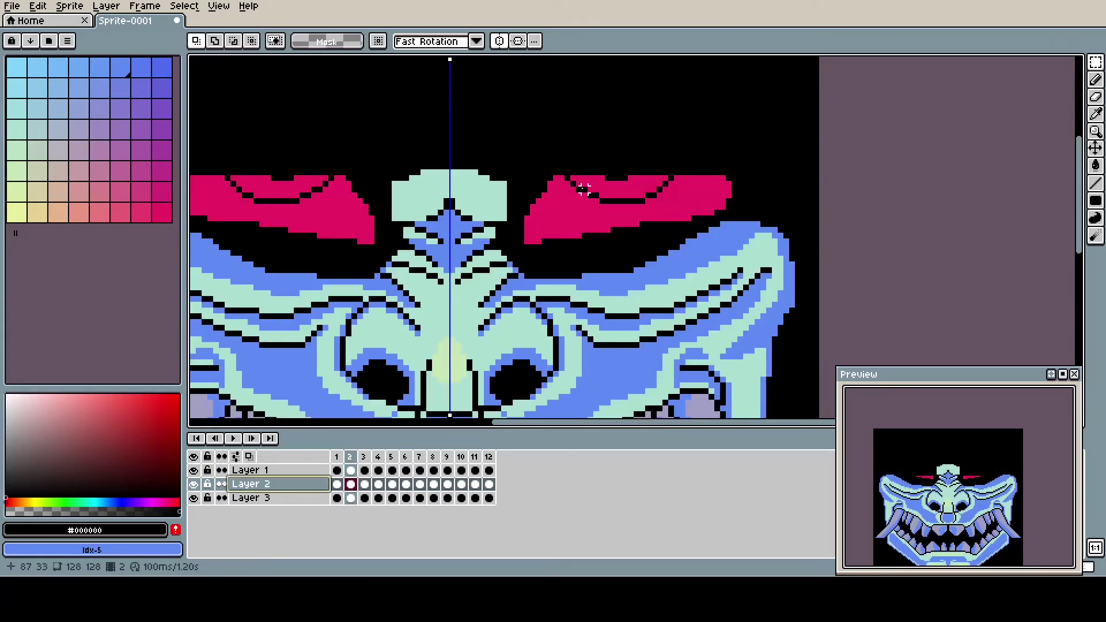
key(i)
key(l)
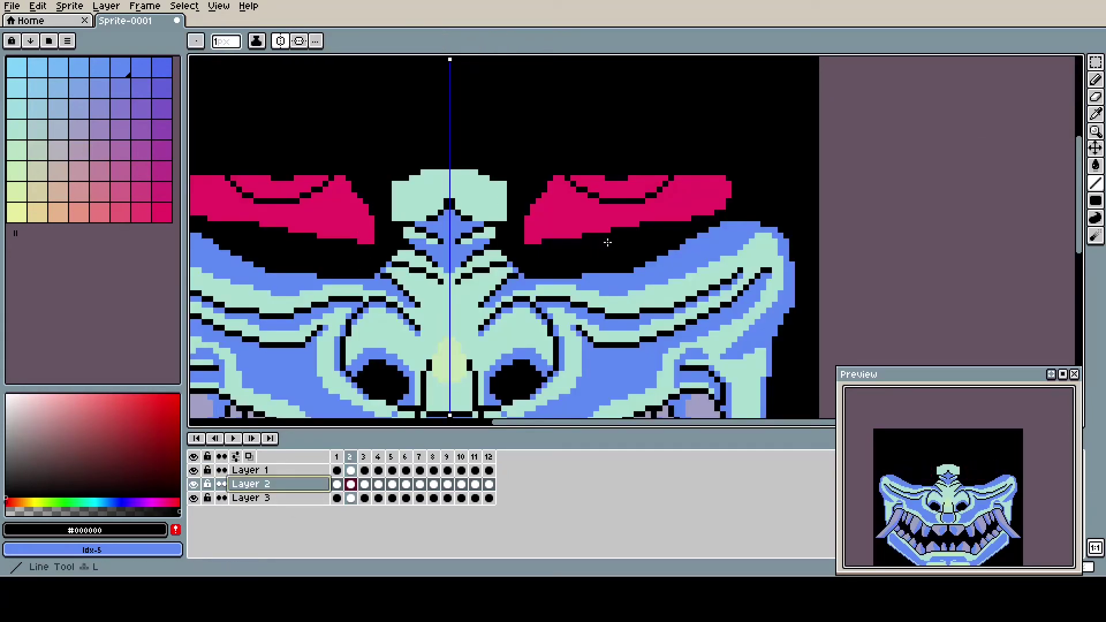
drag(702, 175, 571, 177)
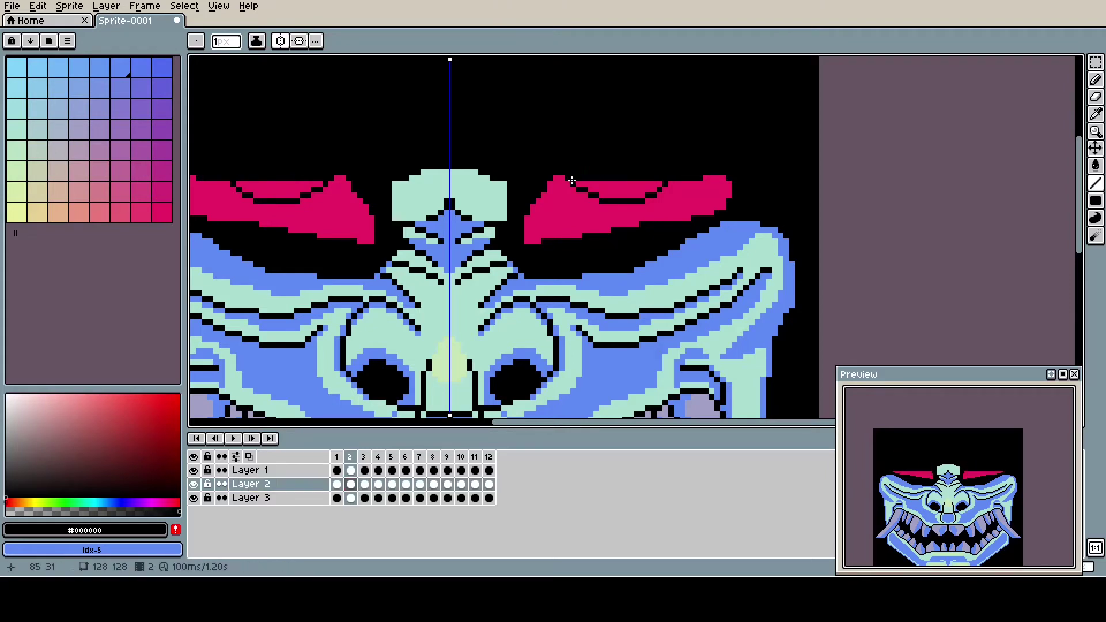
Cut down the top edges of the eyes on Layer 2 in frames 3 and 4 with mirrored black lines
click(365, 484)
drag(706, 206, 660, 213)
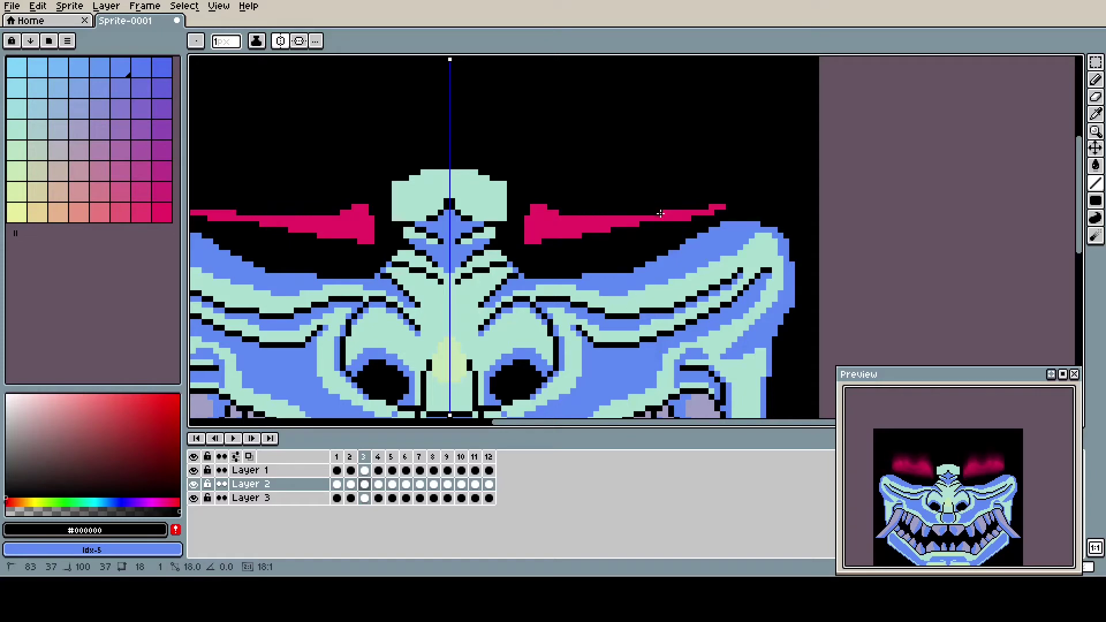
click(378, 484)
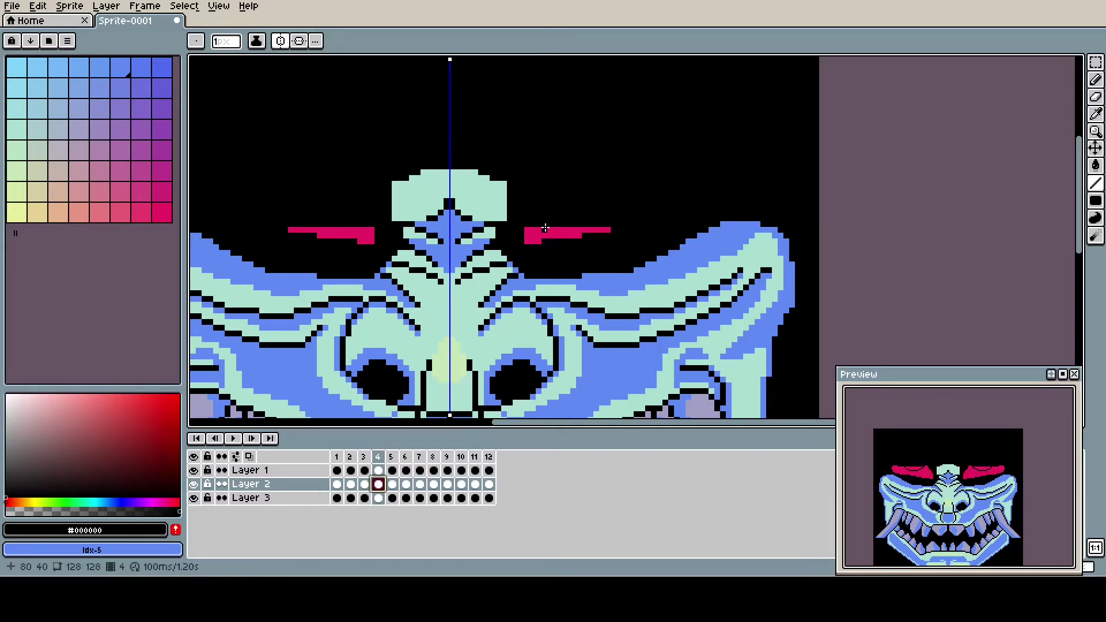
drag(549, 228, 569, 229)
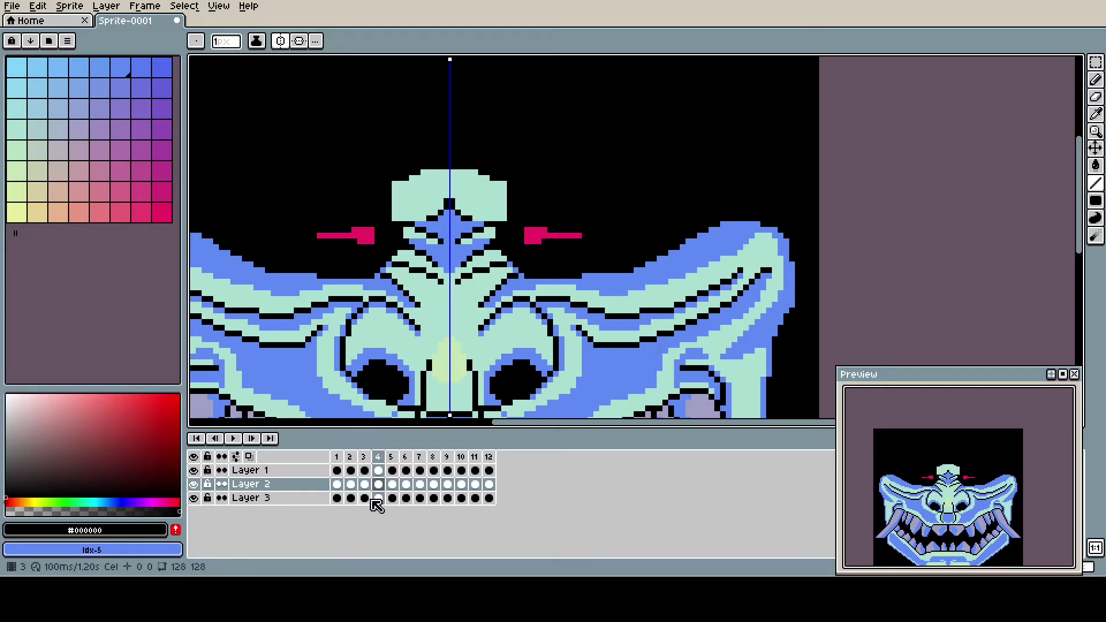
Compare the eye slits in frames 4 and 7, and shorten and thin frame 7's on Layer 2 with a black line to match
click(406, 485)
click(420, 485)
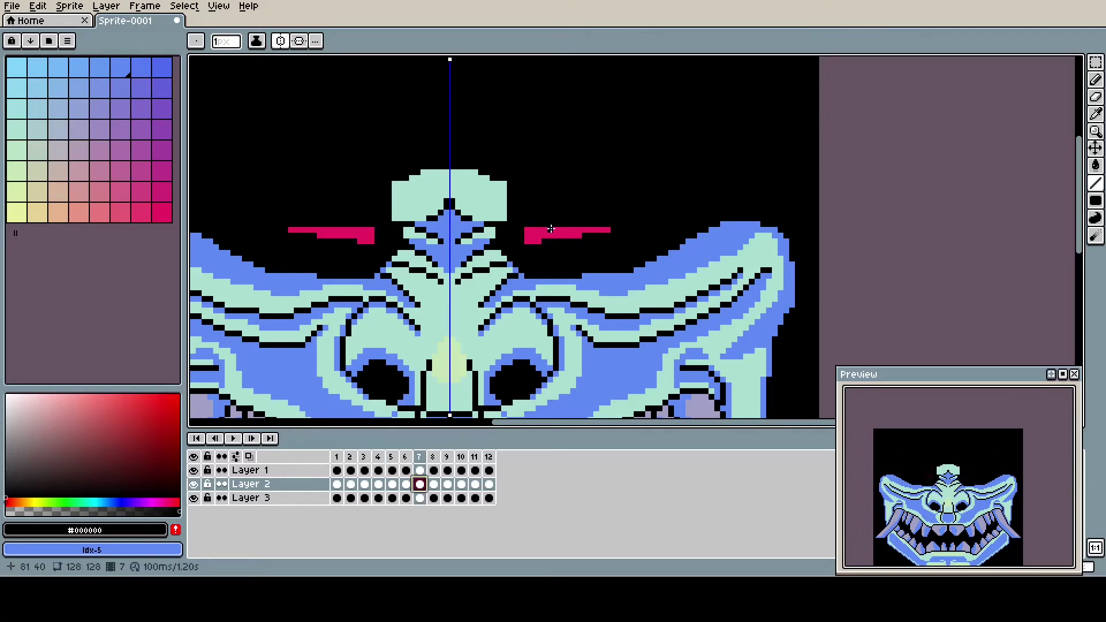
click(379, 485)
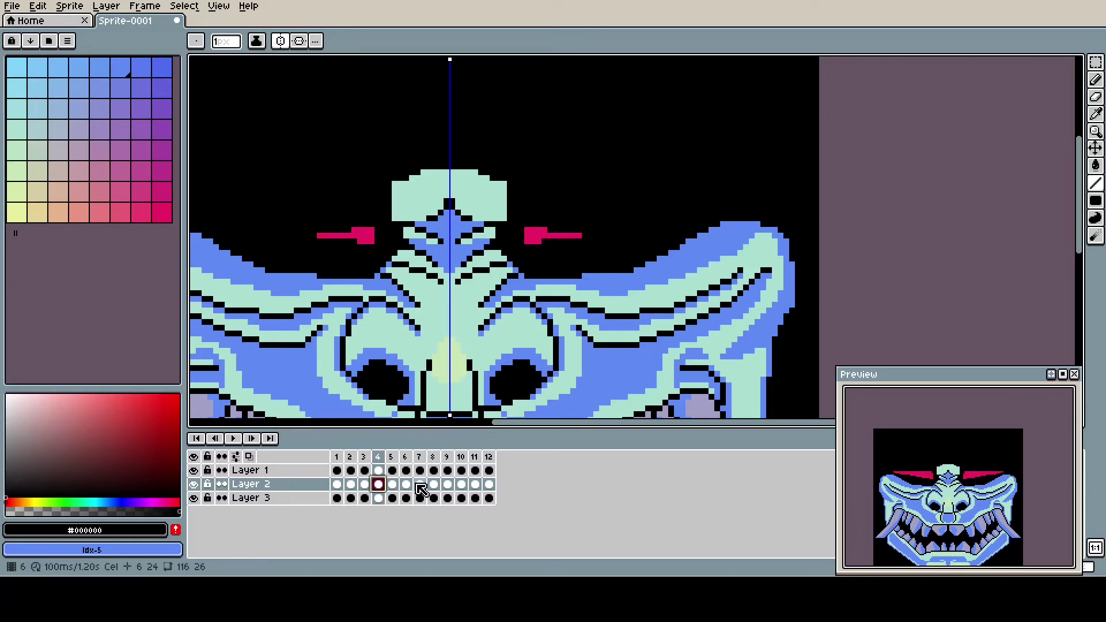
click(433, 485)
click(420, 485)
drag(556, 230, 618, 229)
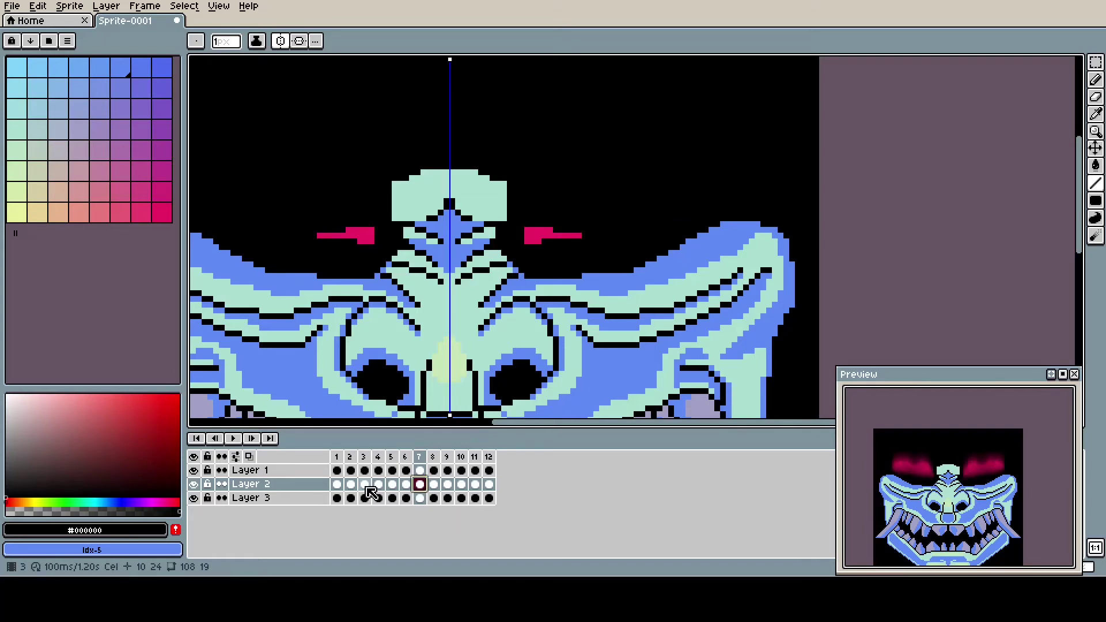
Carve the top edges of the eyes on Layer 2 in frames 8 and 9 with mirrored black lines
click(433, 485)
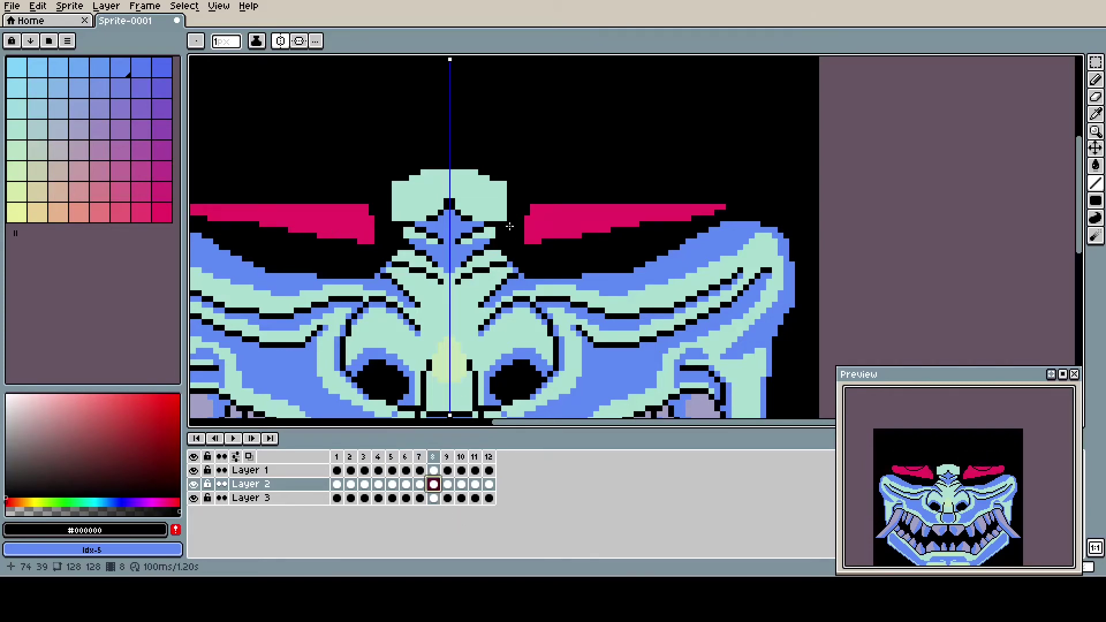
mouse_move(533, 205)
mouse_down()
mouse_move(721, 207)
mouse_move(545, 213)
mouse_move(633, 207)
mouse_move(622, 219)
mouse_up()
click(447, 484)
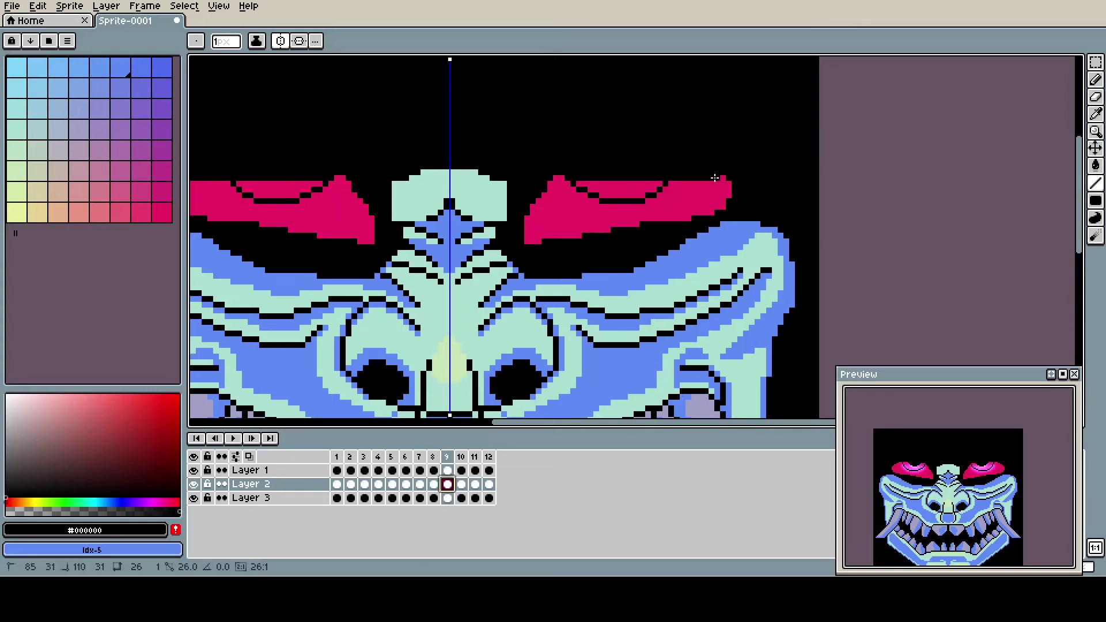
drag(717, 184, 579, 187)
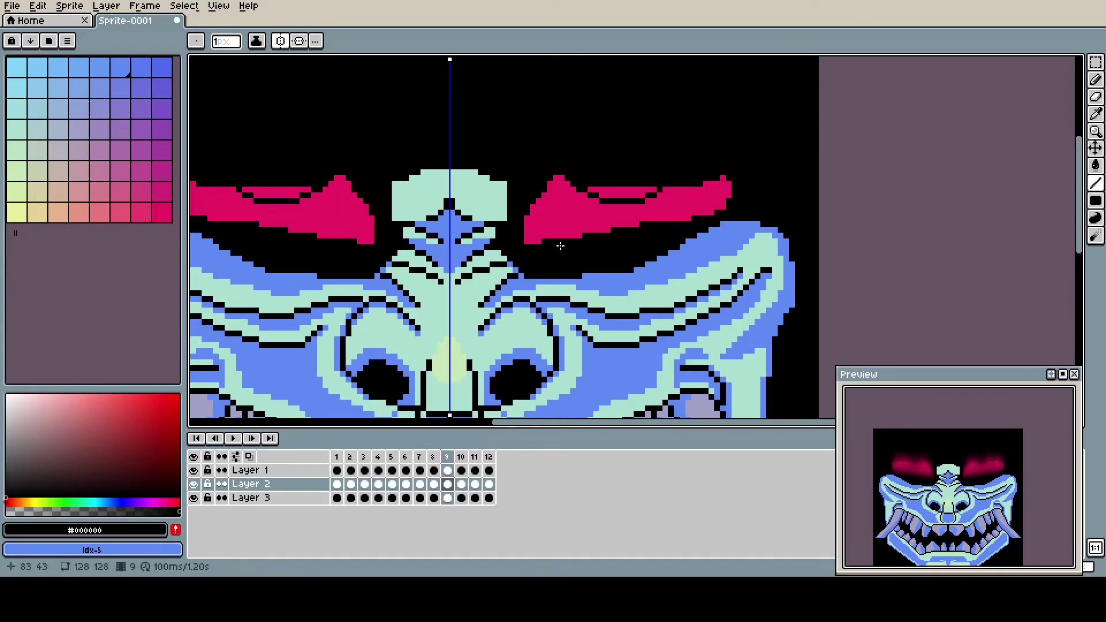
Compare the eyes on Layer 2 in frames 9 and 10, and play back the whole mask animation to check the blink
click(461, 484)
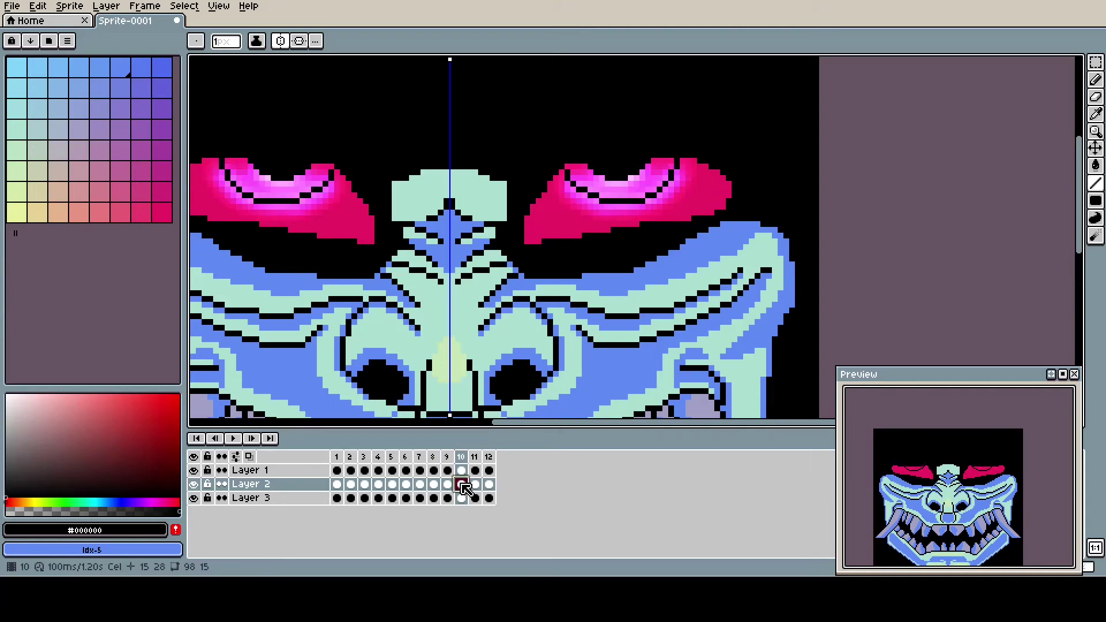
click(448, 484)
click(462, 484)
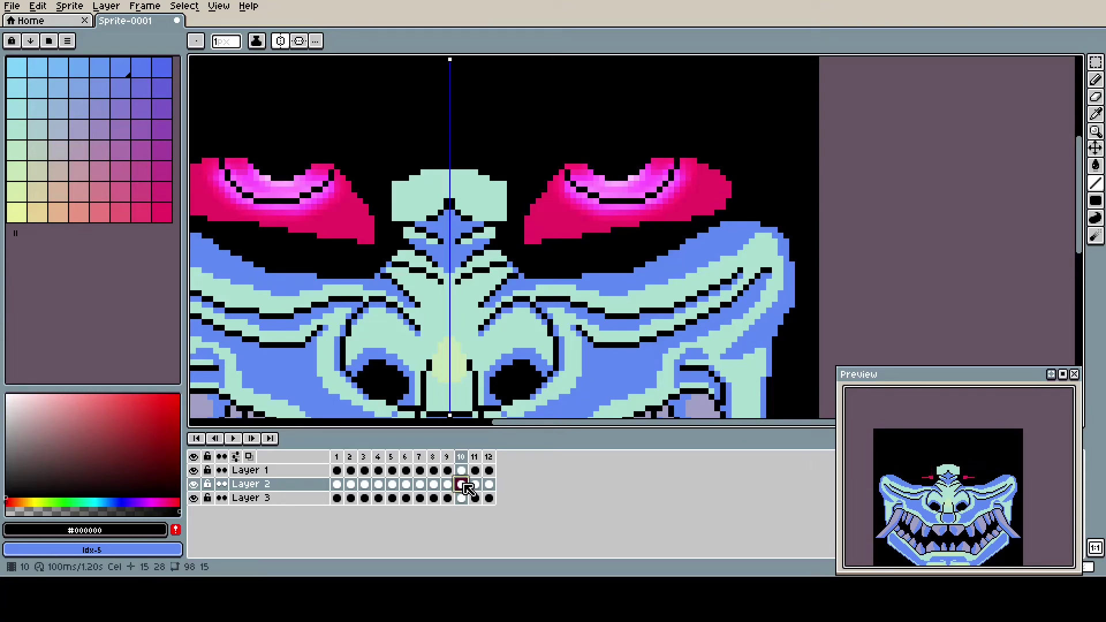
scroll(370, 340, down, 4)
click(234, 439)
scroll(250, 379, up, 2)
scroll(319, 369, down, 1)
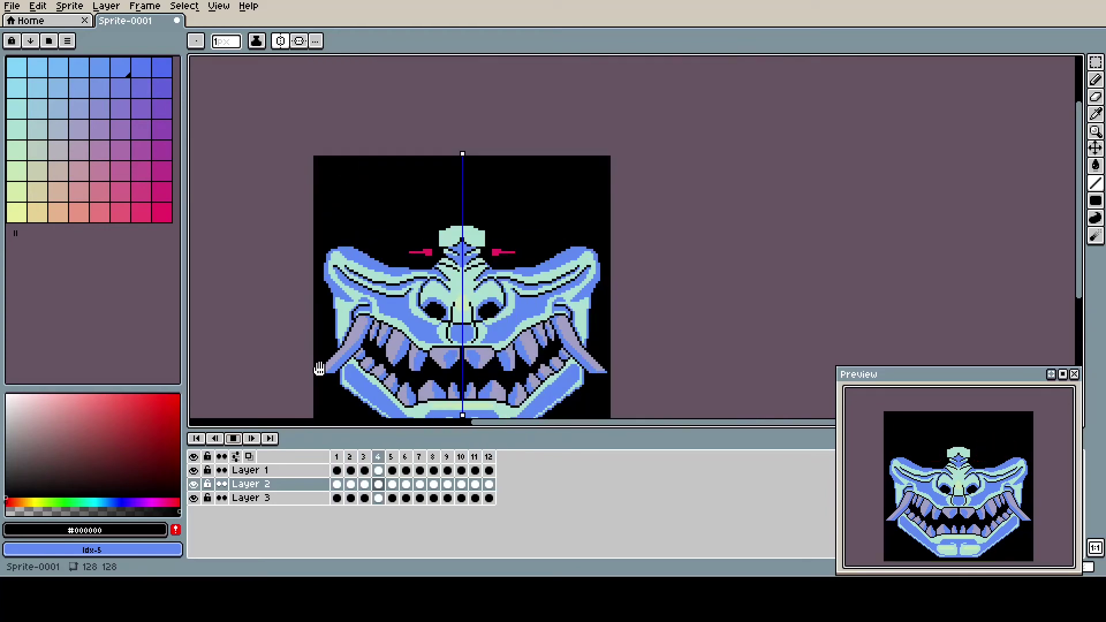
drag(1079, 208, 1079, 245)
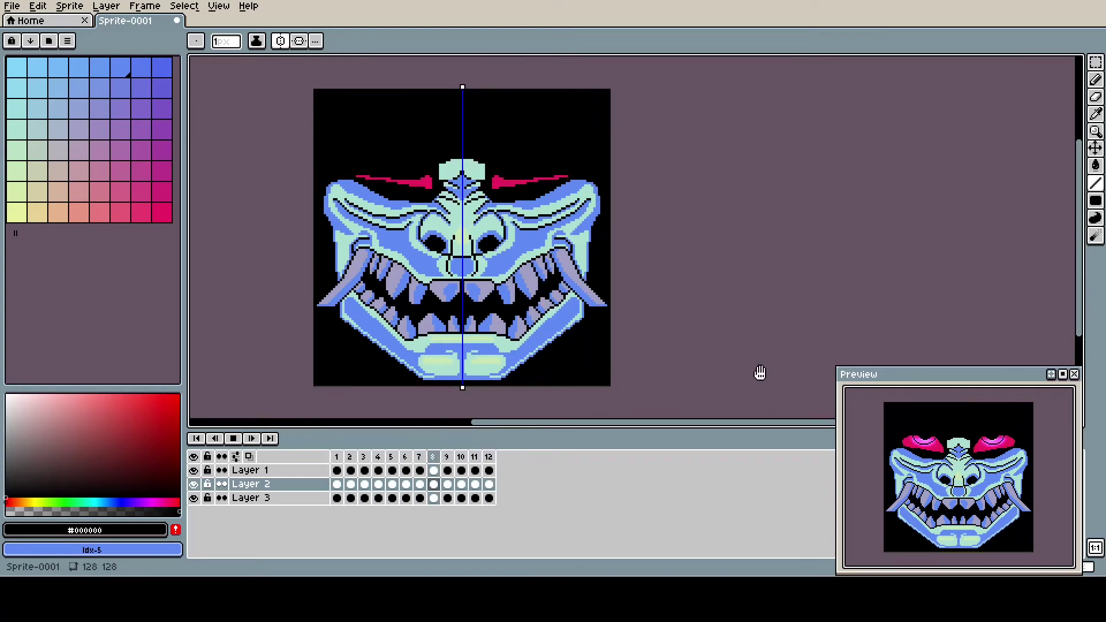
click(233, 439)
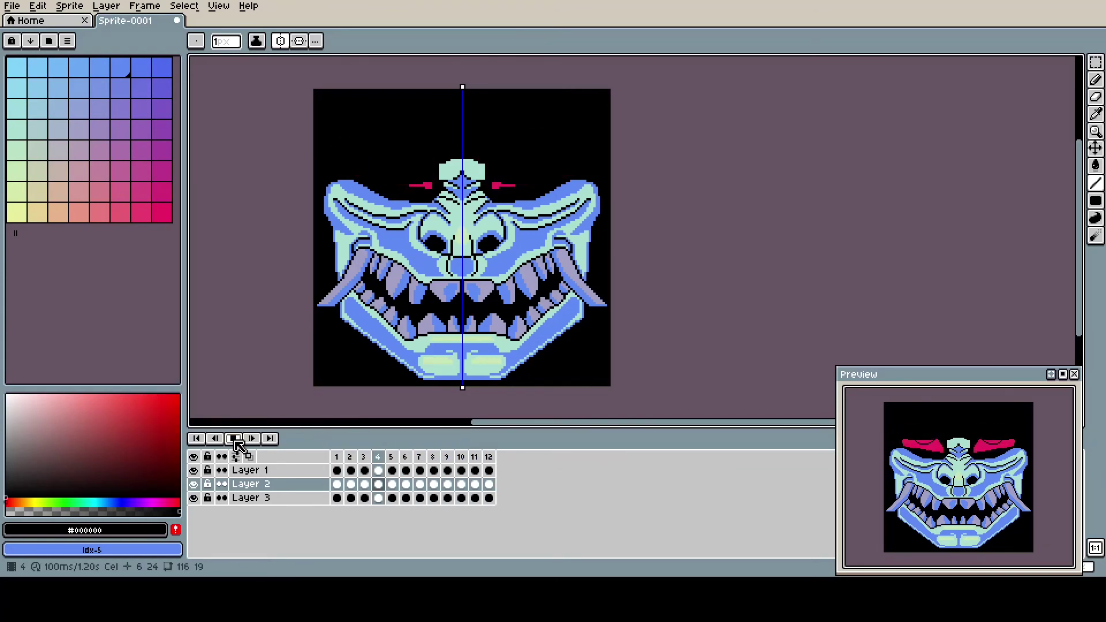
click(234, 439)
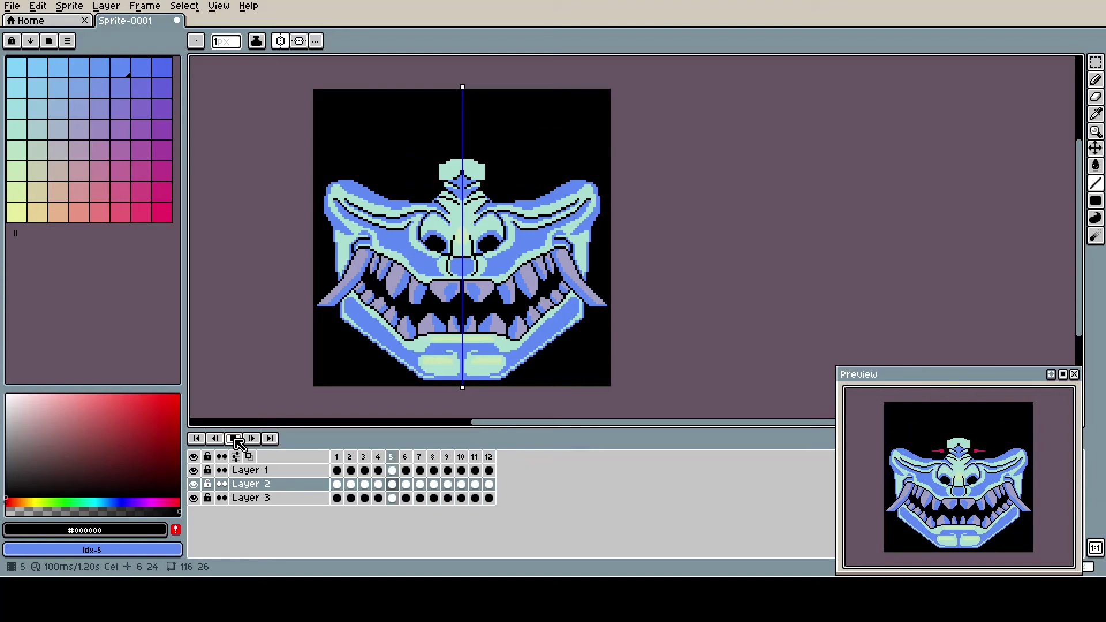
Try deleting the mask cels on Layer 1 in frames 10 and 11
click(463, 484)
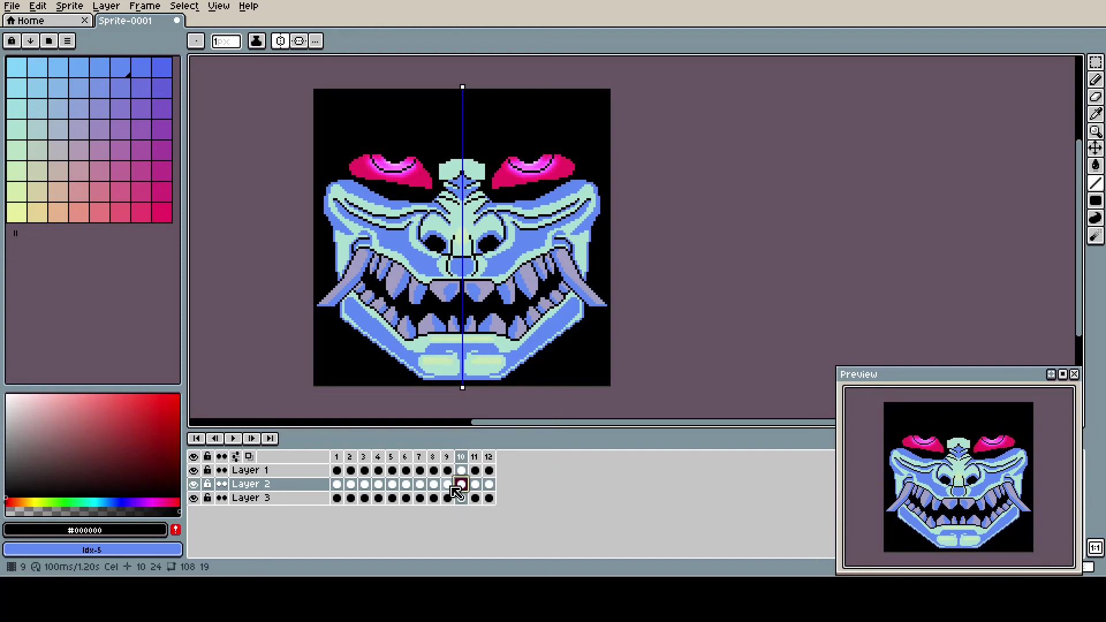
click(461, 471)
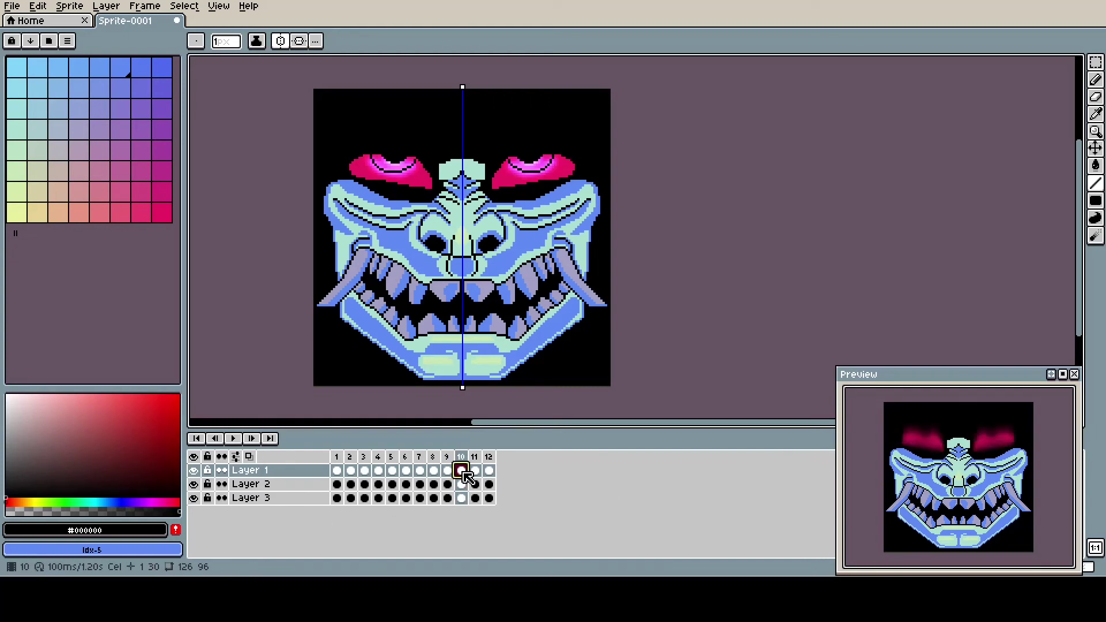
right_click(461, 470)
click(489, 498)
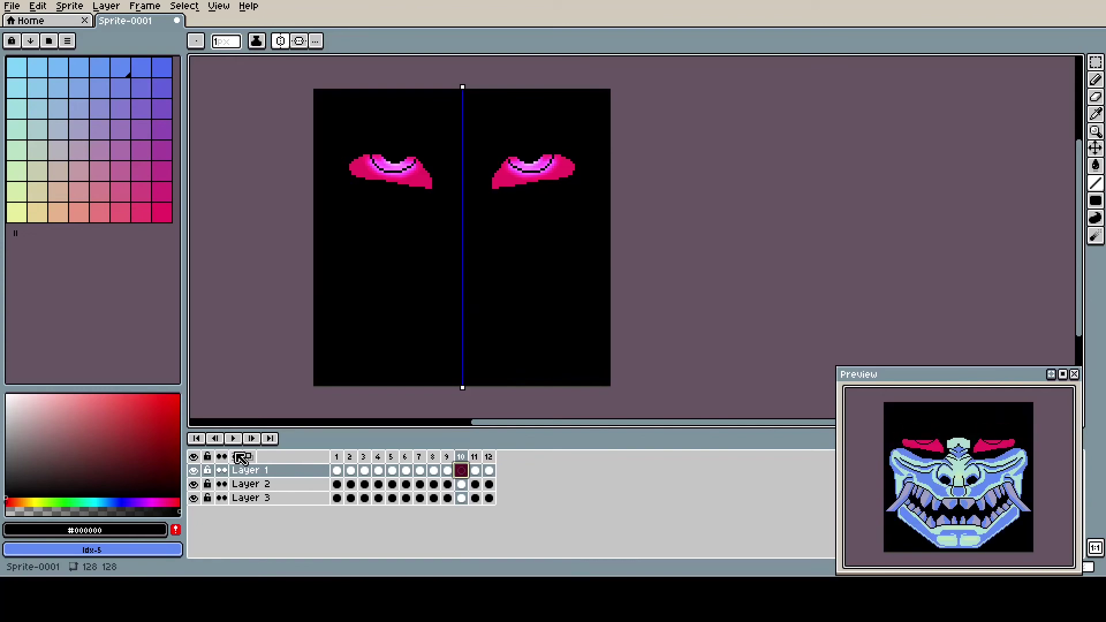
click(476, 484)
click(475, 471)
right_click(475, 471)
click(489, 502)
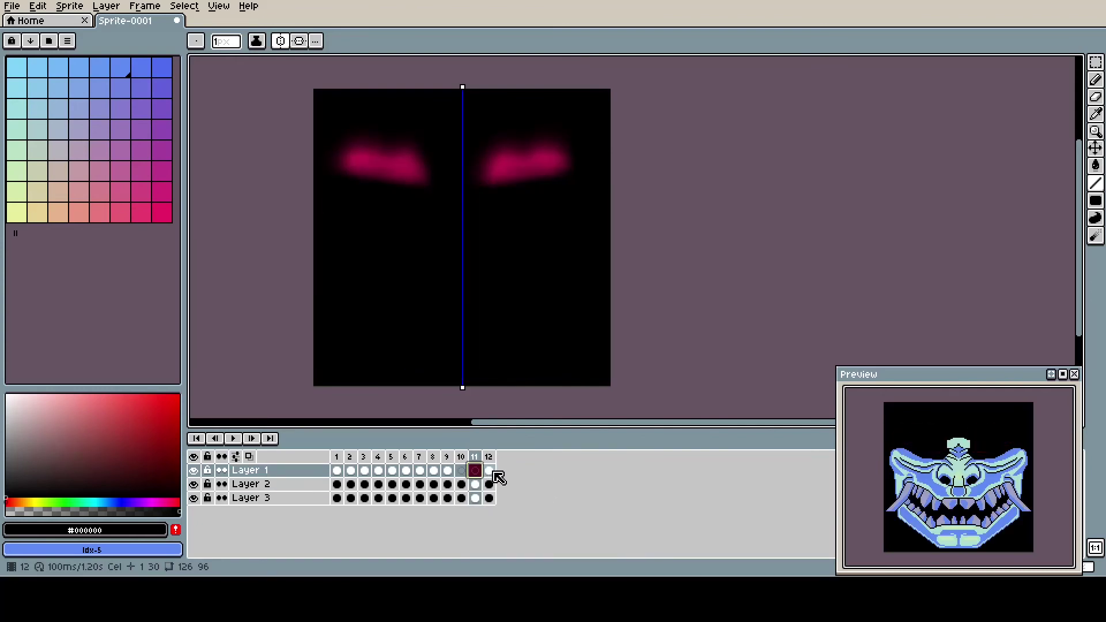
Try deleting the Layer 1 mask cel in frame 9, and undo the Layer 1 cel deletions
click(495, 472)
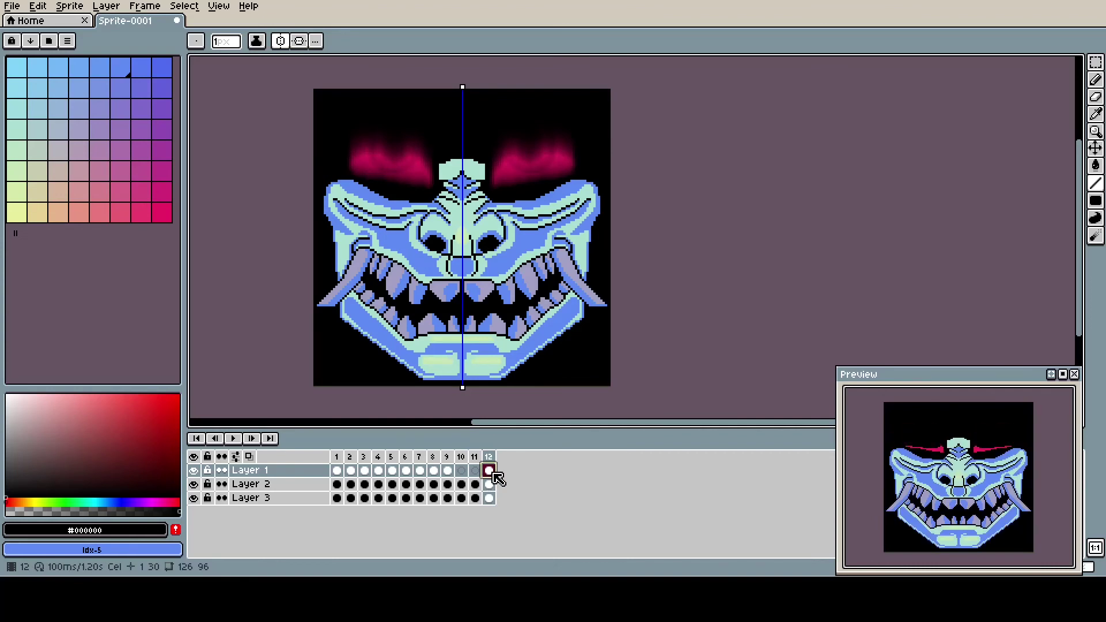
right_click(449, 475)
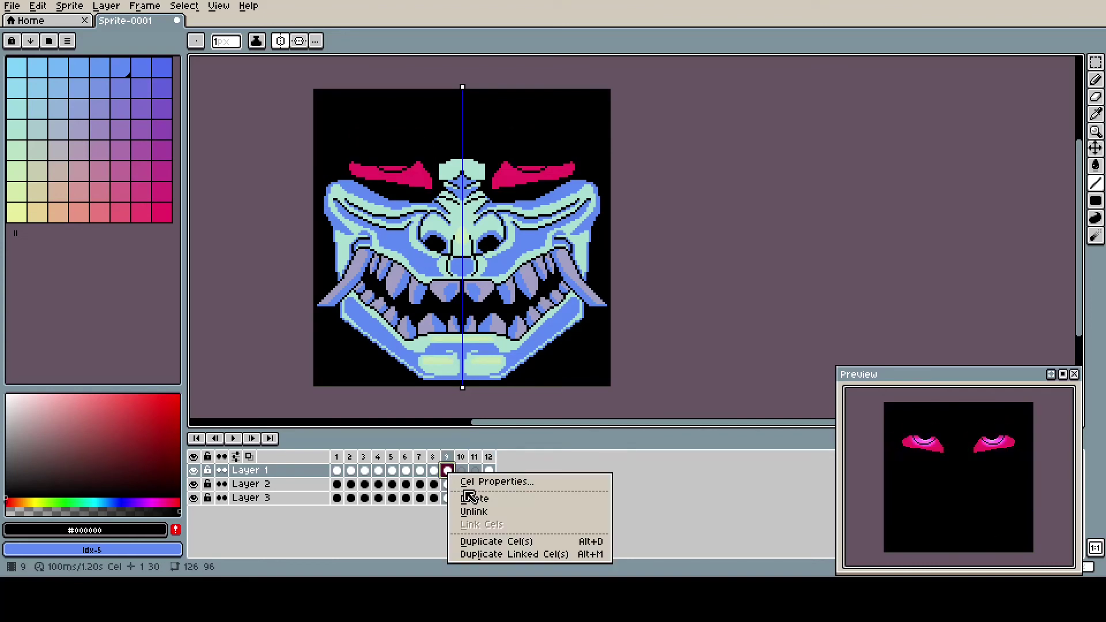
click(469, 495)
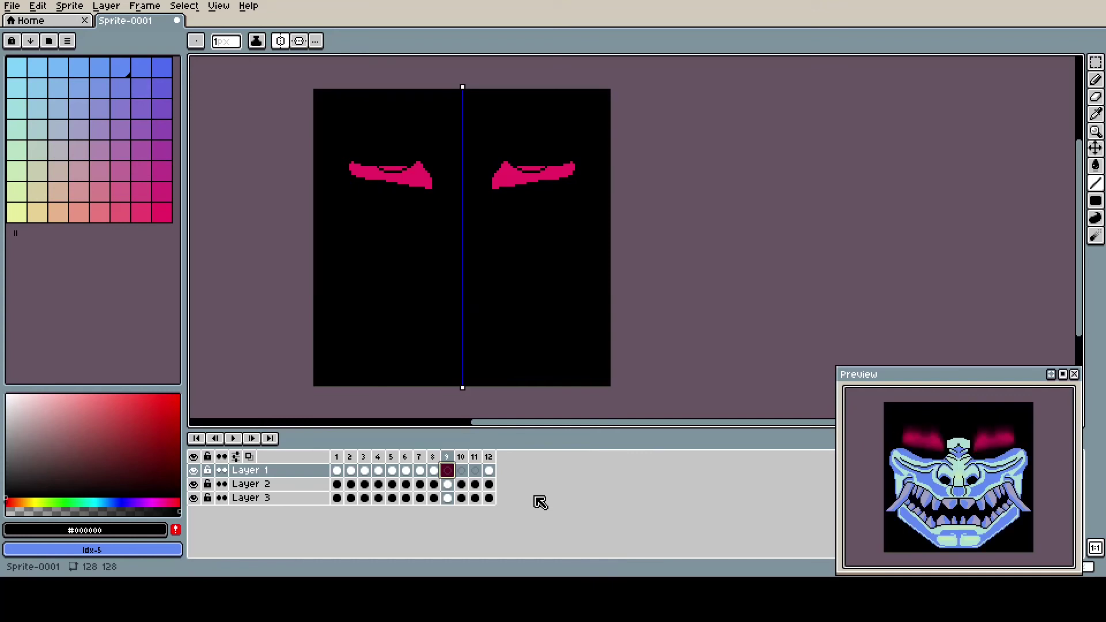
click(462, 471)
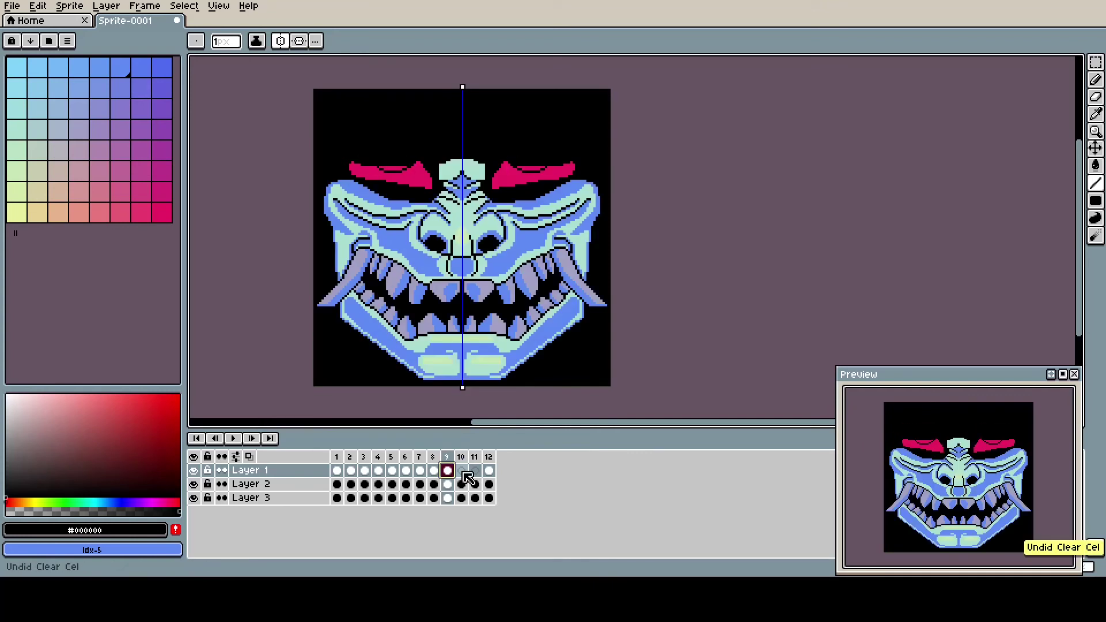
Reduce the opacity of Layer 1's mask cel in frame 10 to 108
double_click(462, 471)
drag(581, 303, 562, 301)
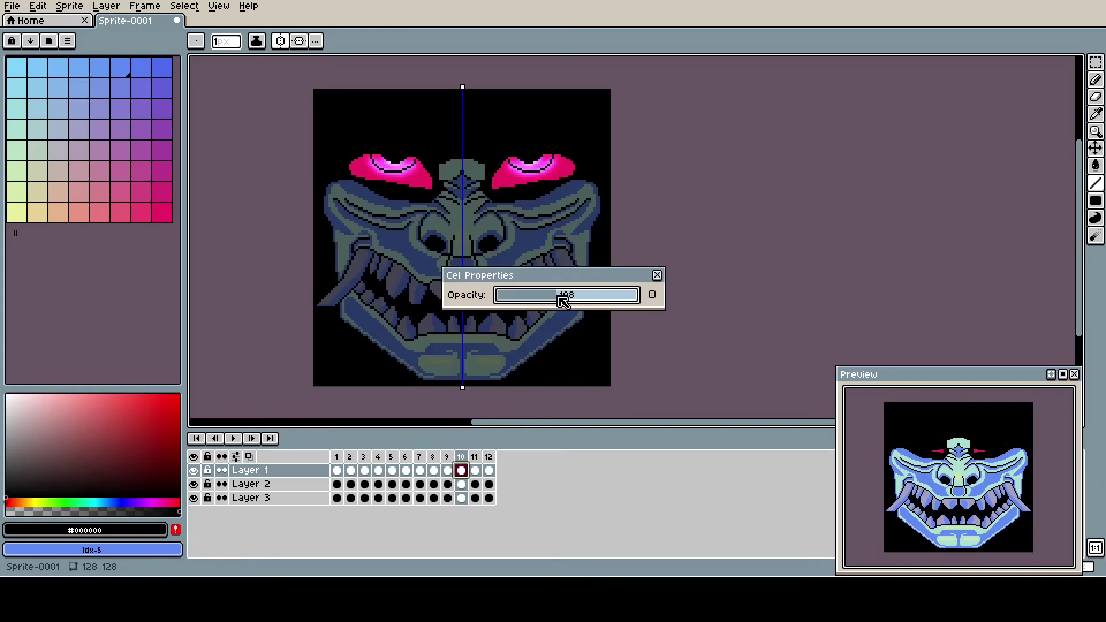
click(657, 275)
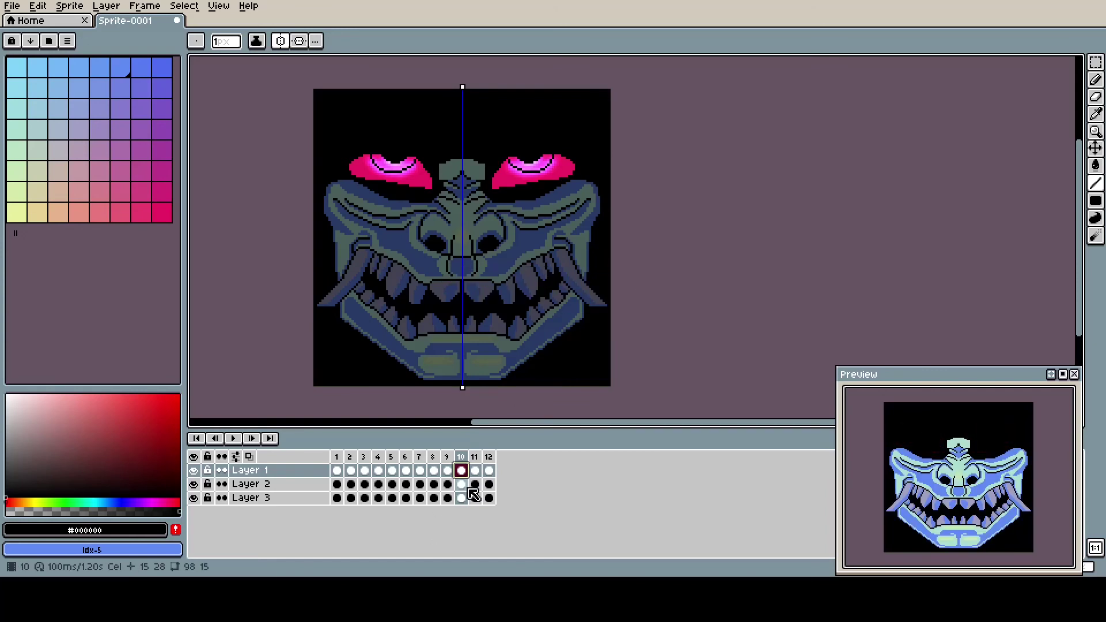
Set the opacity of frame 10's Layer 1 cel to 173 and compare it with the cels in frames 9 and 11
click(475, 471)
double_click(461, 471)
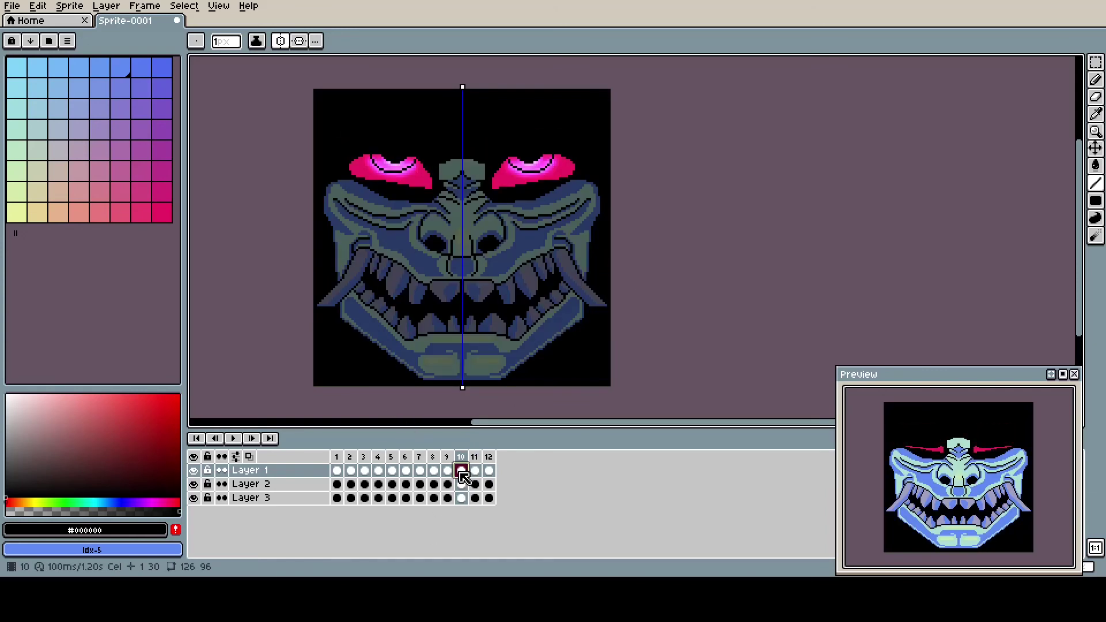
drag(593, 290, 596, 301)
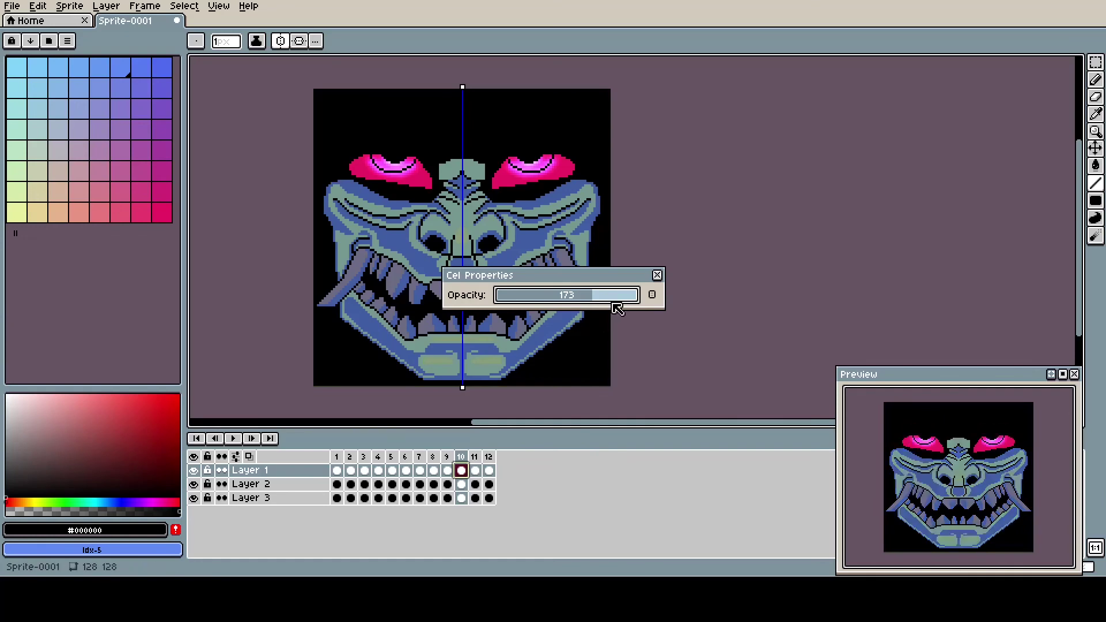
click(476, 471)
click(461, 471)
click(448, 472)
click(461, 472)
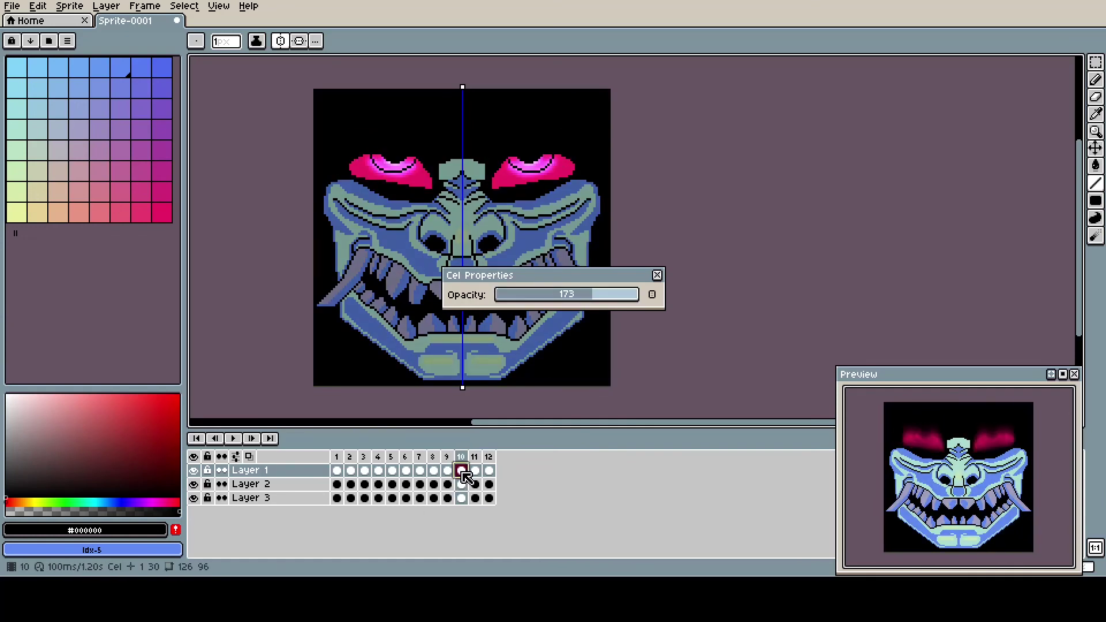
click(448, 470)
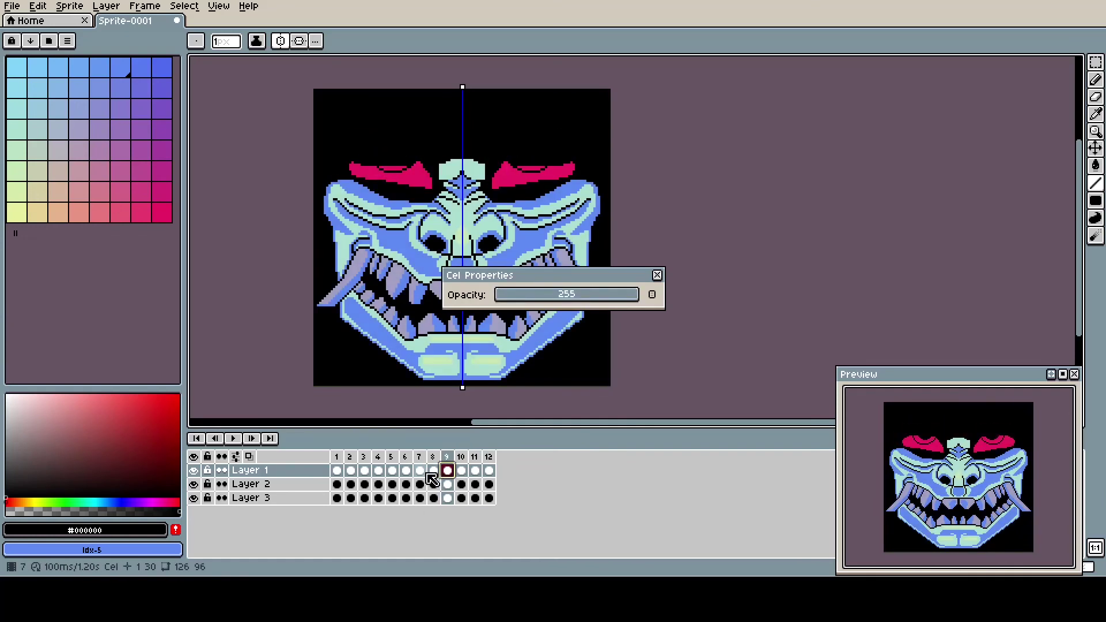
click(464, 474)
Reduce the opacity of Layer 1's mask cel in frame 12 to roughly half
click(491, 472)
drag(593, 288, 565, 295)
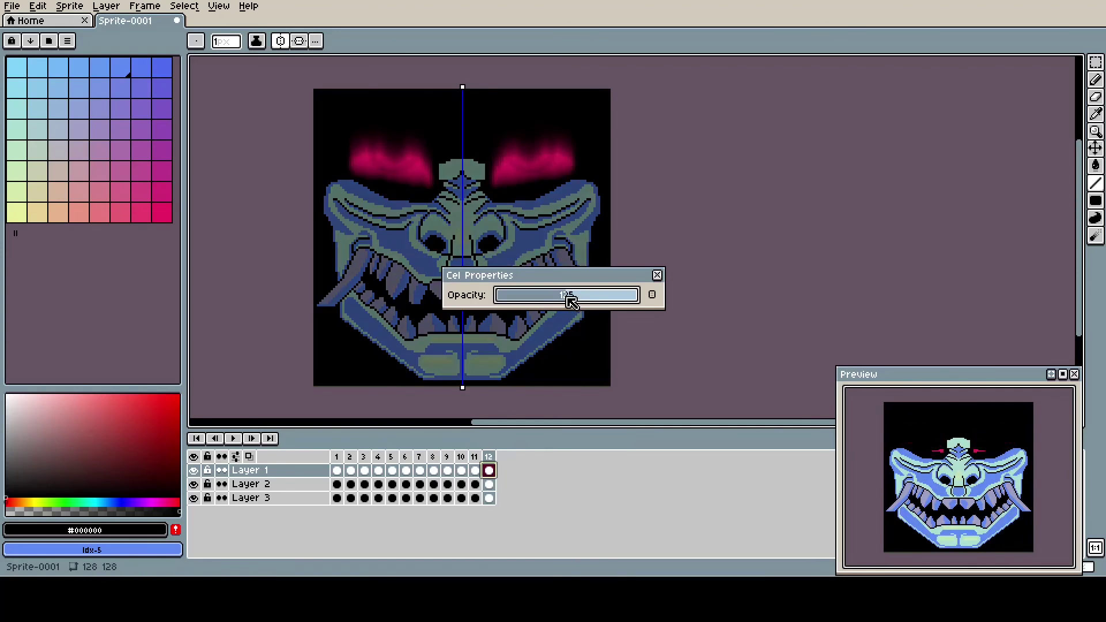
click(656, 276)
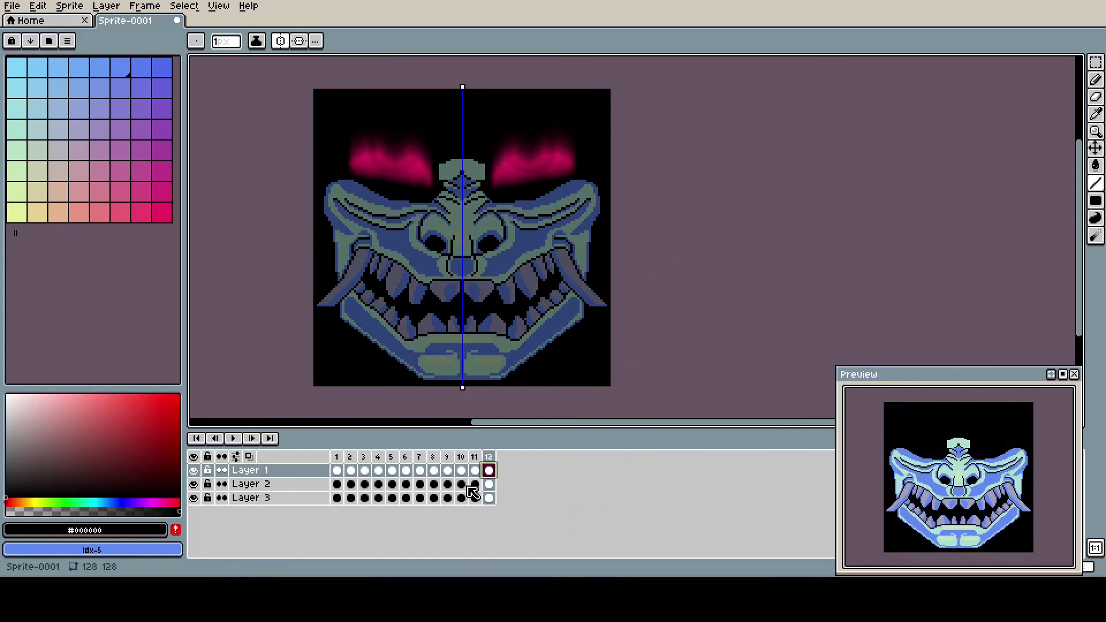
Set the opacity of Layer 1's mask cels to 208 in frame 12 and 210 in frame 10
double_click(488, 470)
click(612, 298)
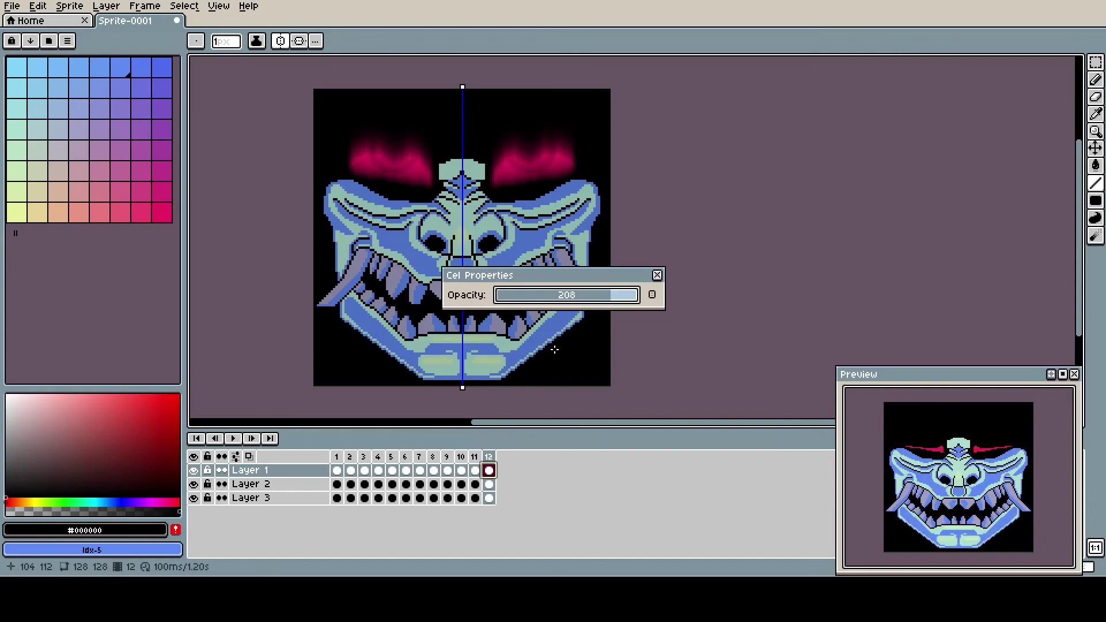
click(461, 471)
click(613, 300)
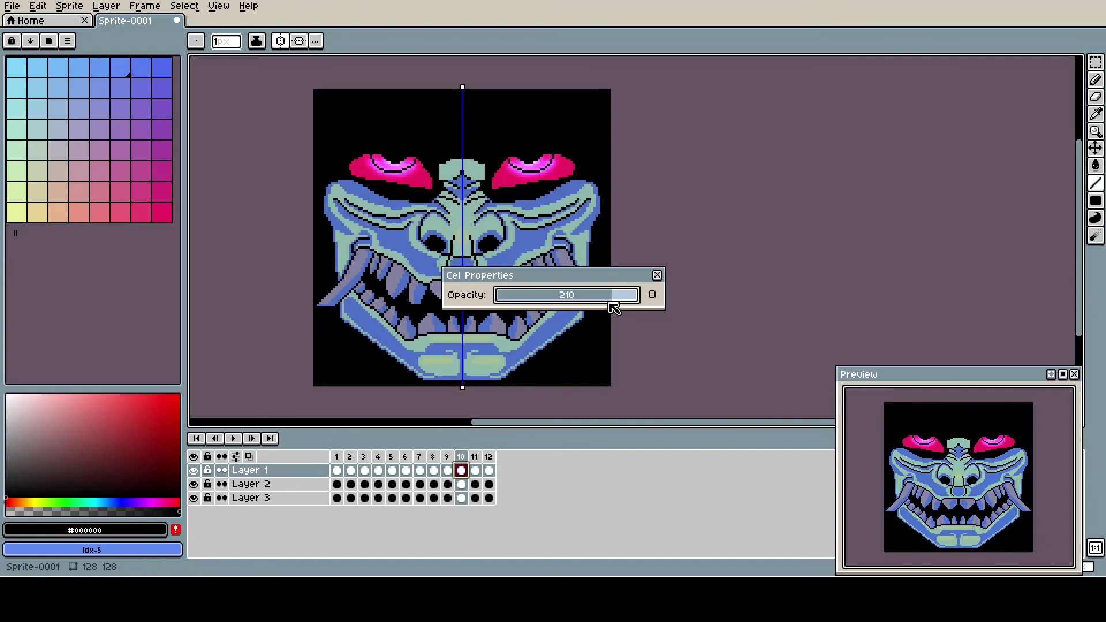
key(Escape)
Play back the animation and check the Layer 1 mask cels in frames 7 to 10
drag(526, 425, 499, 424)
click(233, 438)
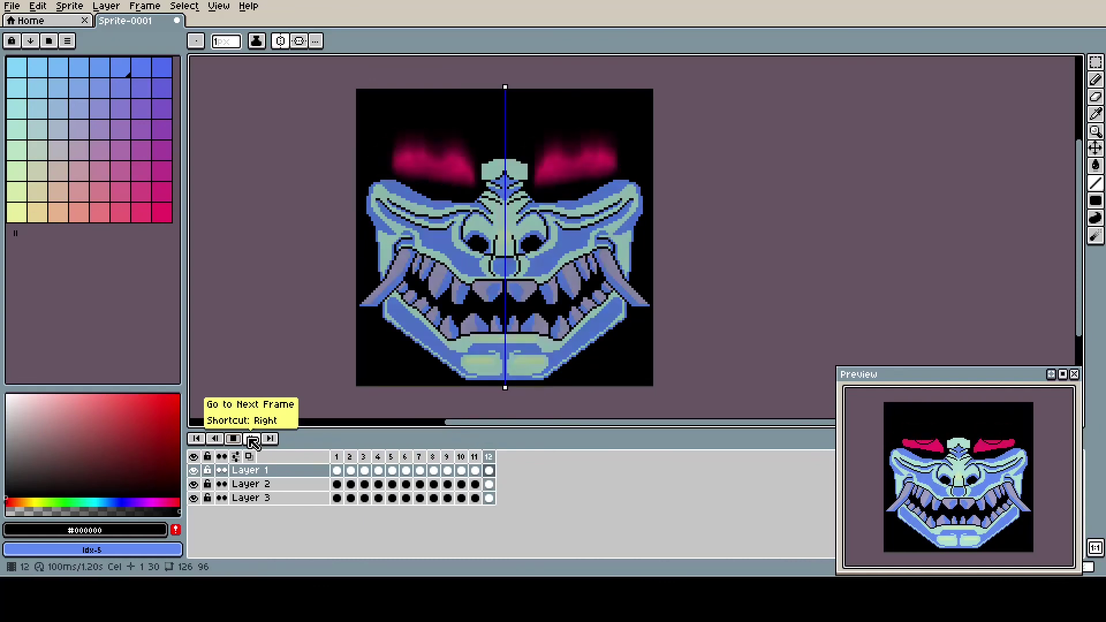
click(447, 472)
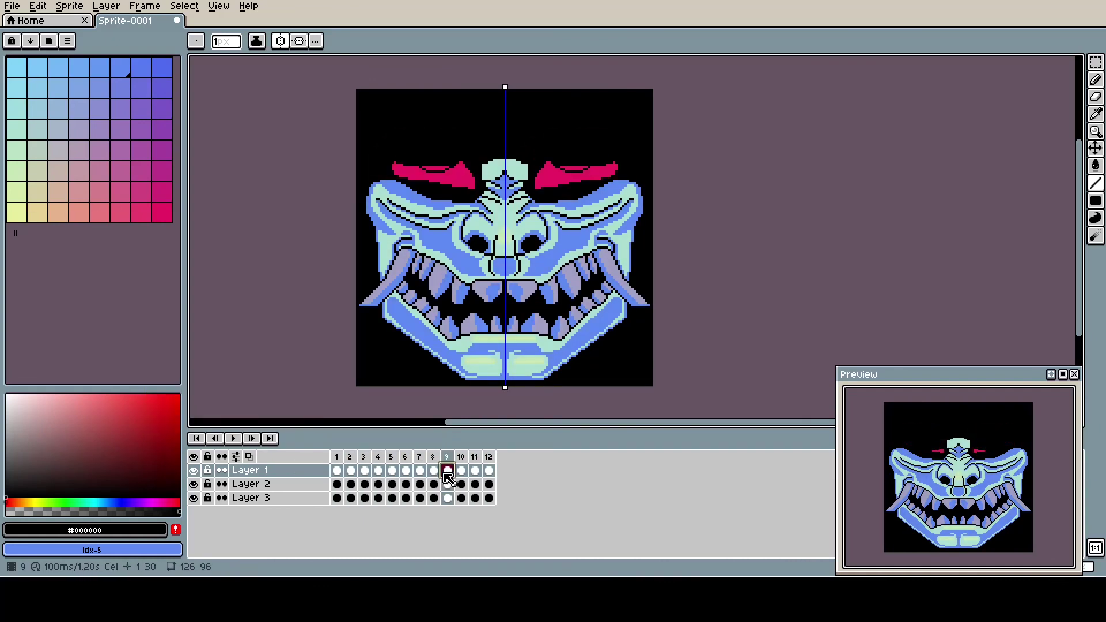
click(436, 472)
click(425, 471)
click(461, 472)
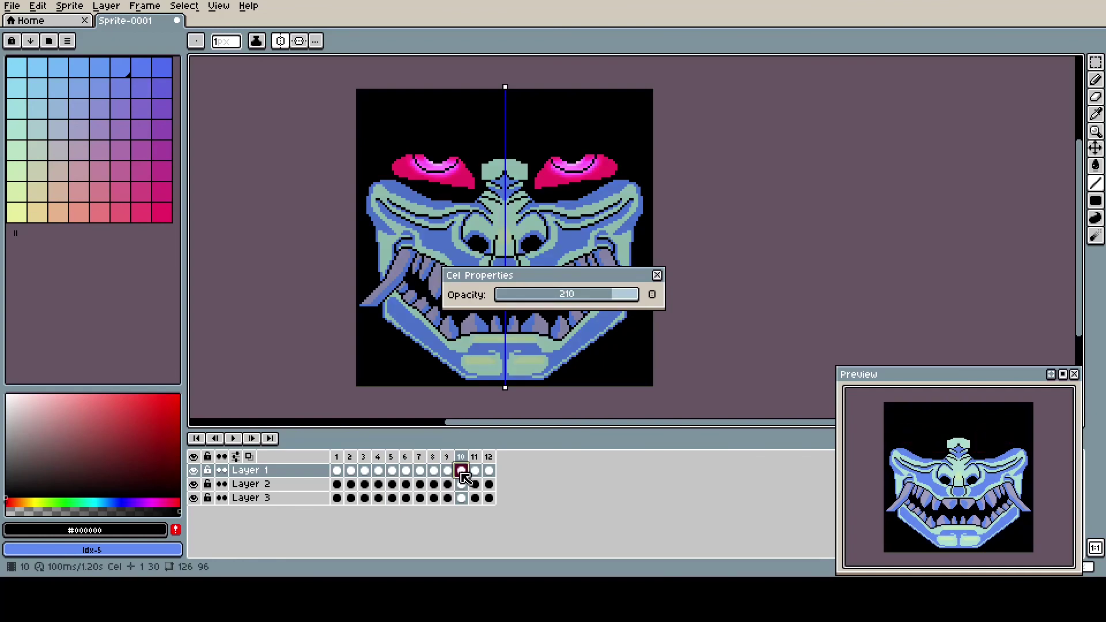
Try deleting the Layer 1 mask cel in frame 11, and undo the deletion
click(475, 472)
click(475, 485)
right_click(473, 472)
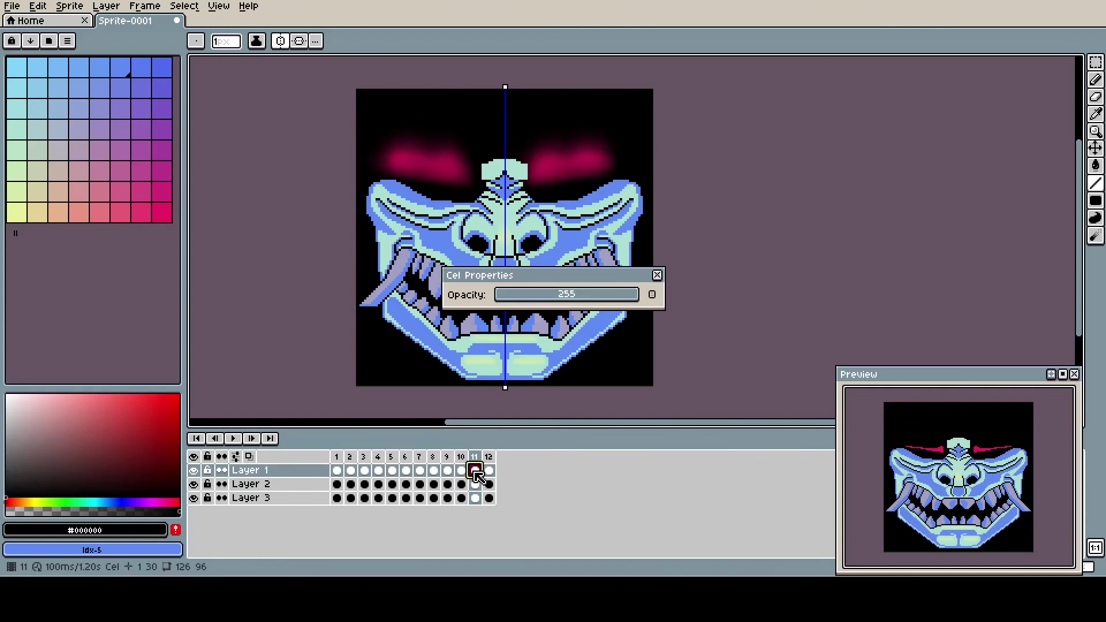
click(492, 500)
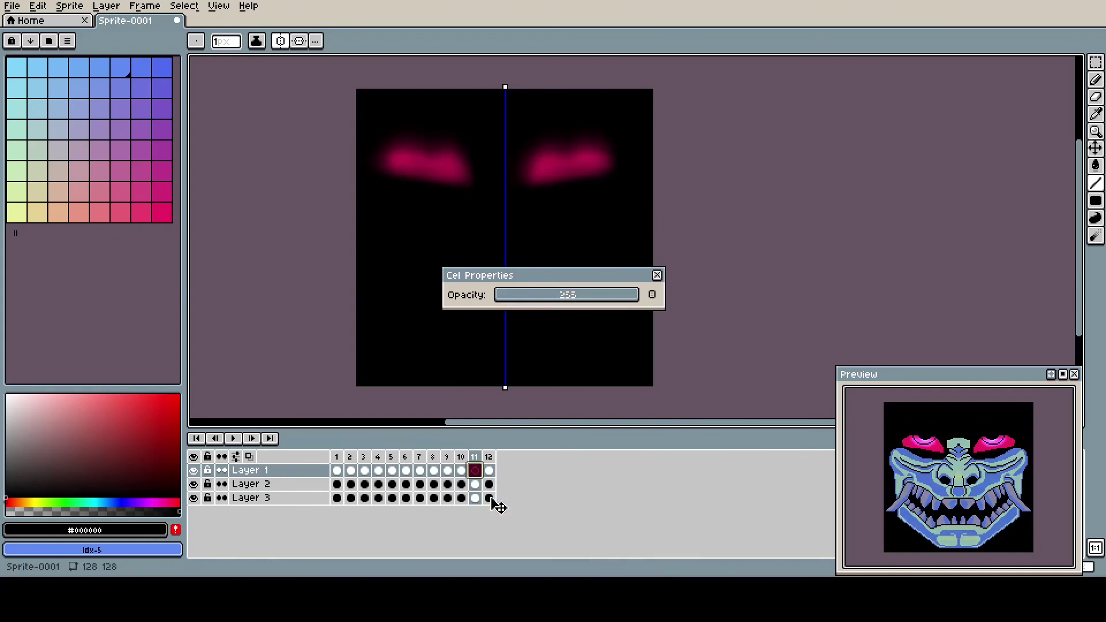
key(ctrl+z)
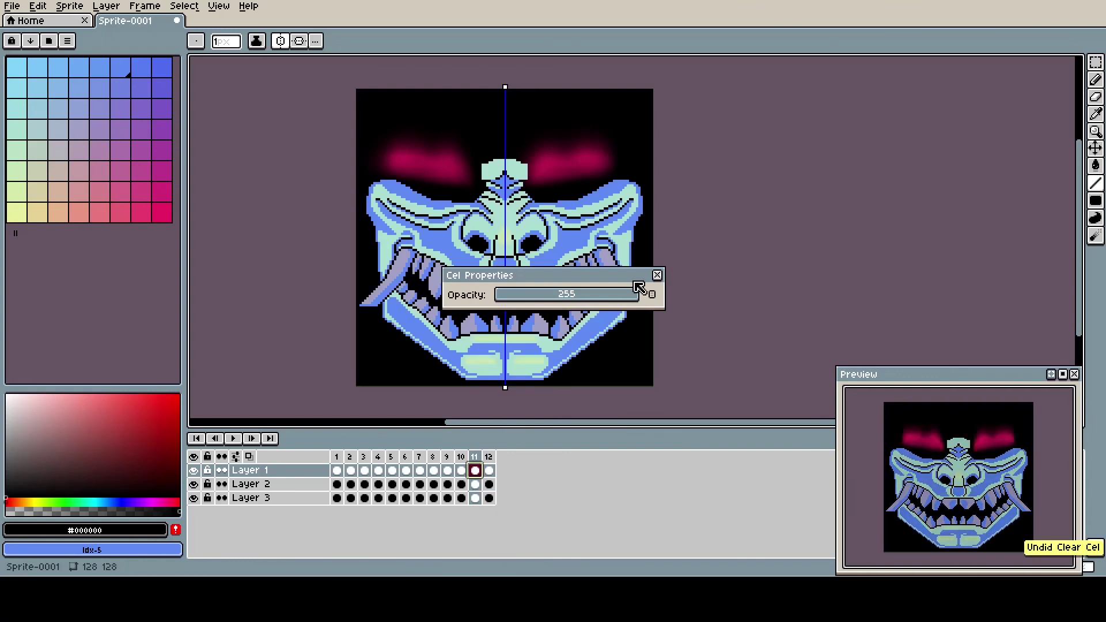
Close the cel properties dialog and the animation preview window
click(657, 276)
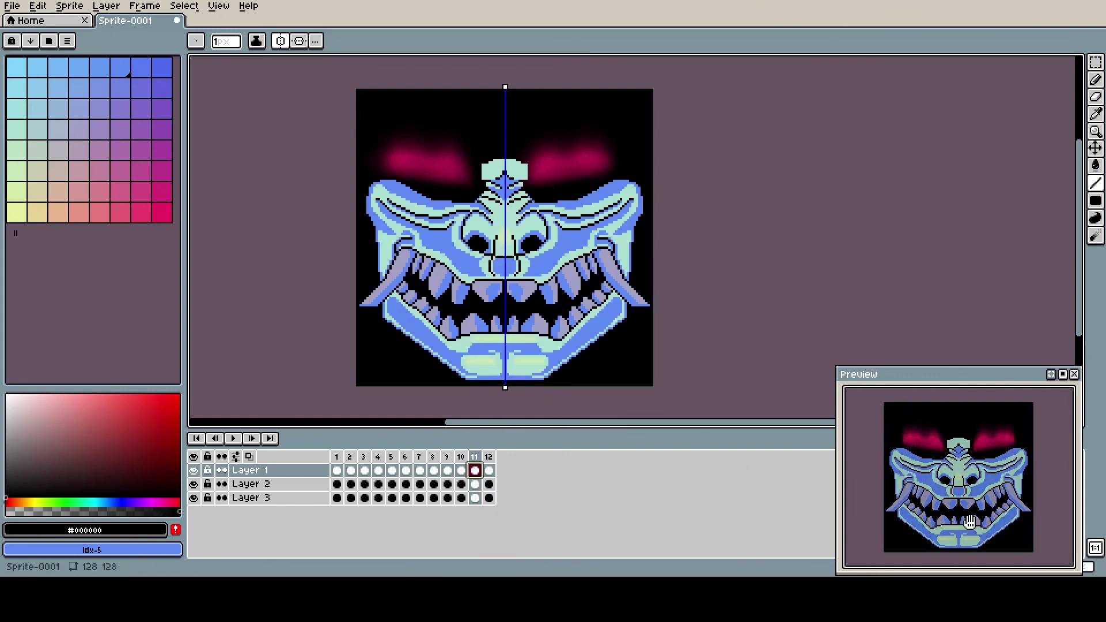
click(1074, 375)
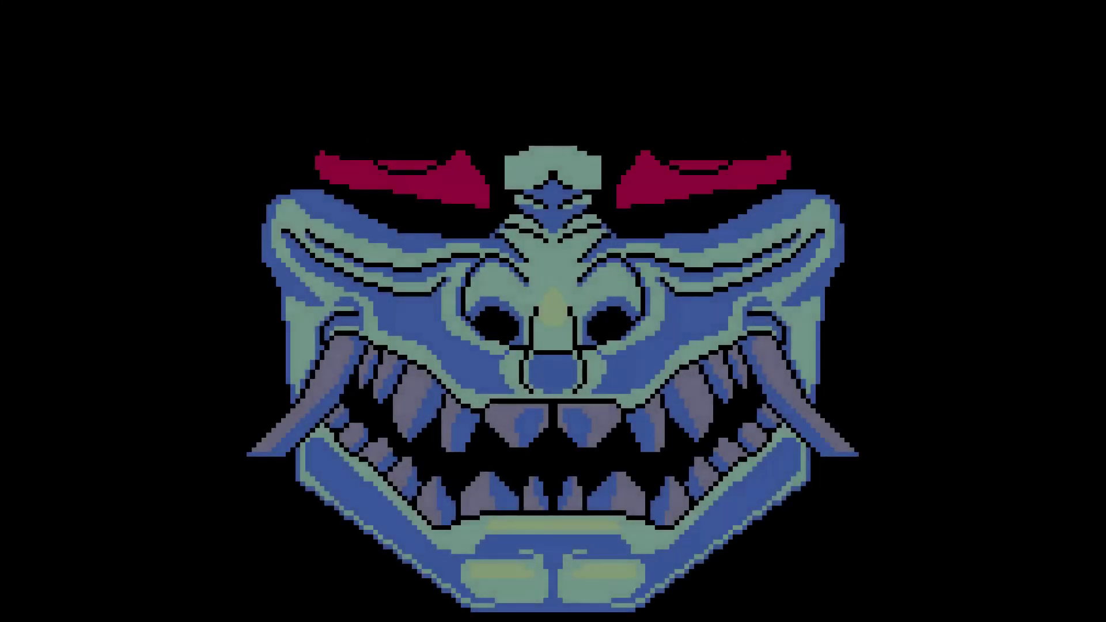